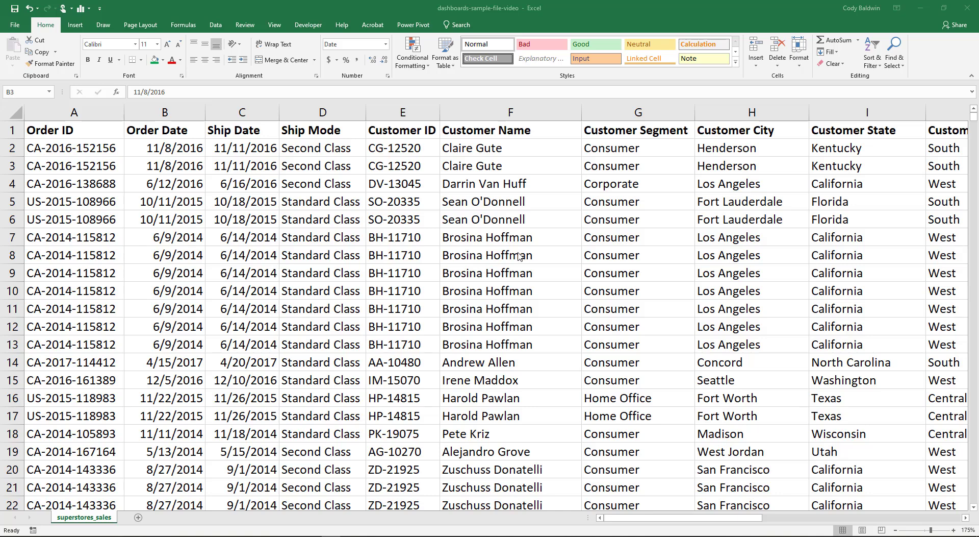
Step: Examine the order records and the sheet's columns from Order ID through Profit
left_click(11, 145)
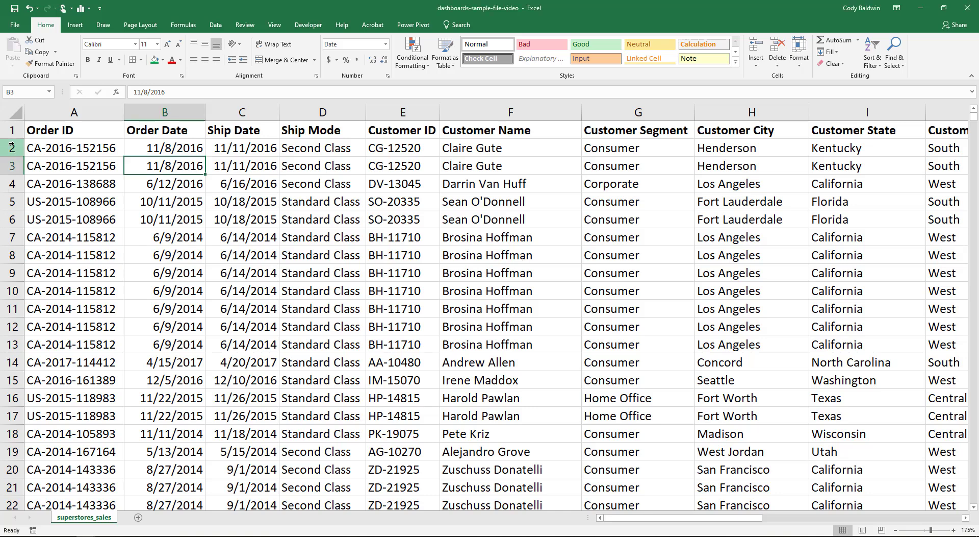
left_click(11, 147)
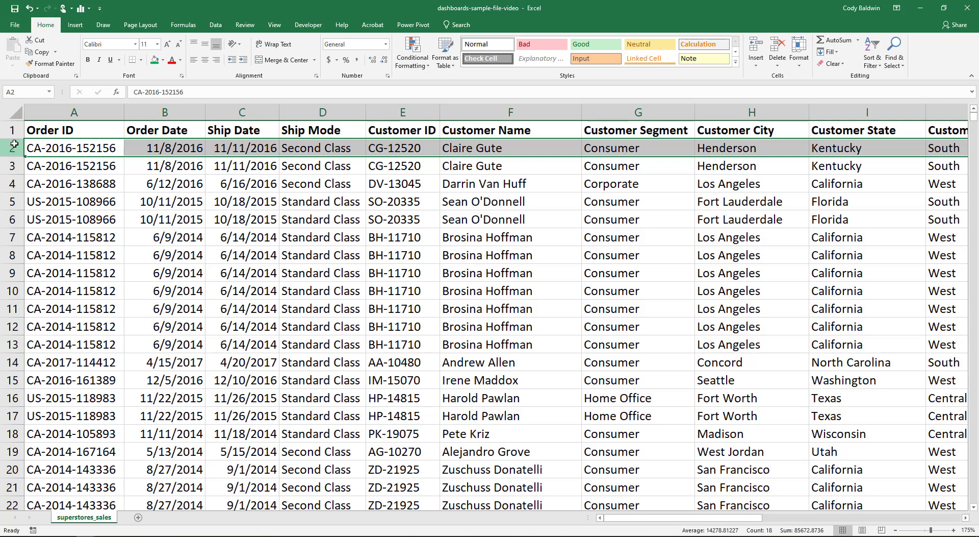
left_click_drag(63, 170, 65, 154)
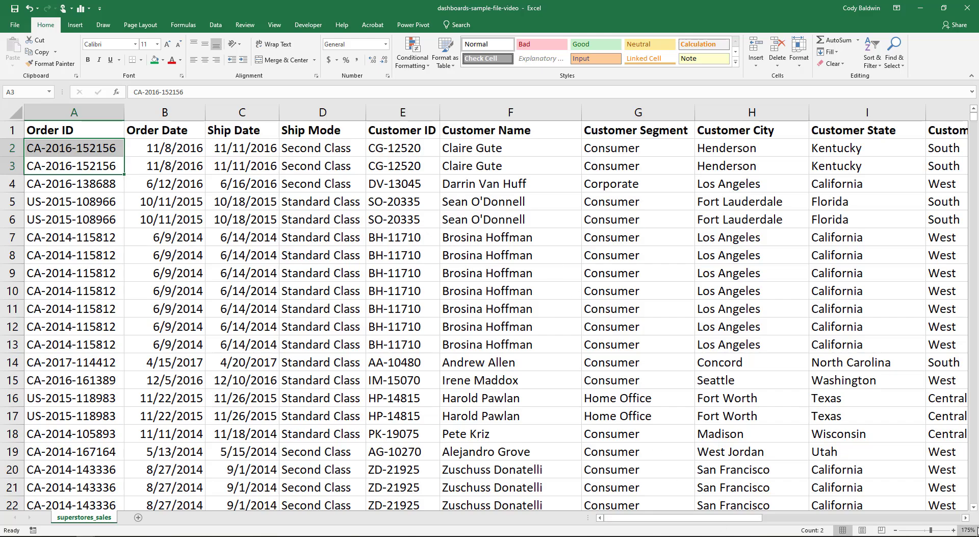
left_click(966, 517)
left_click_drag(966, 517, 967, 518)
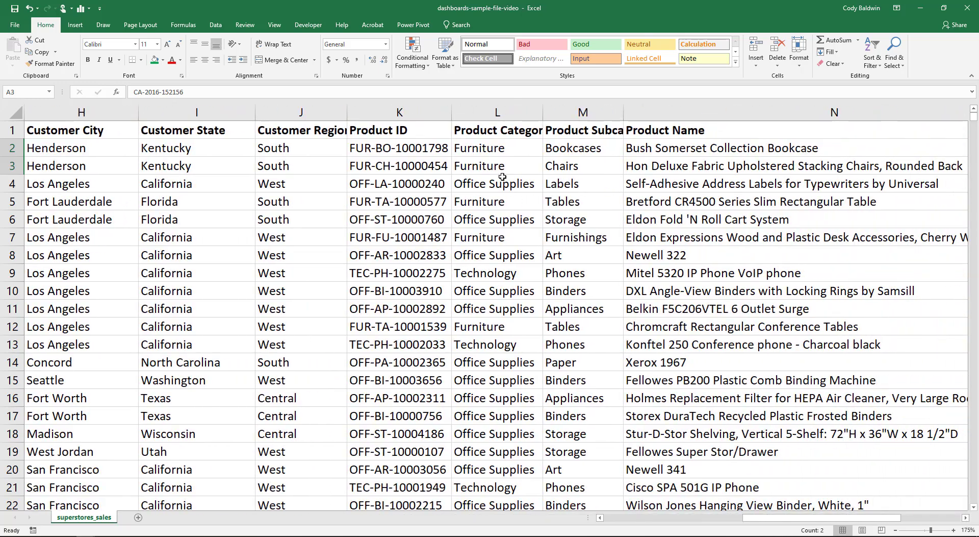
left_click_drag(857, 518, 935, 521)
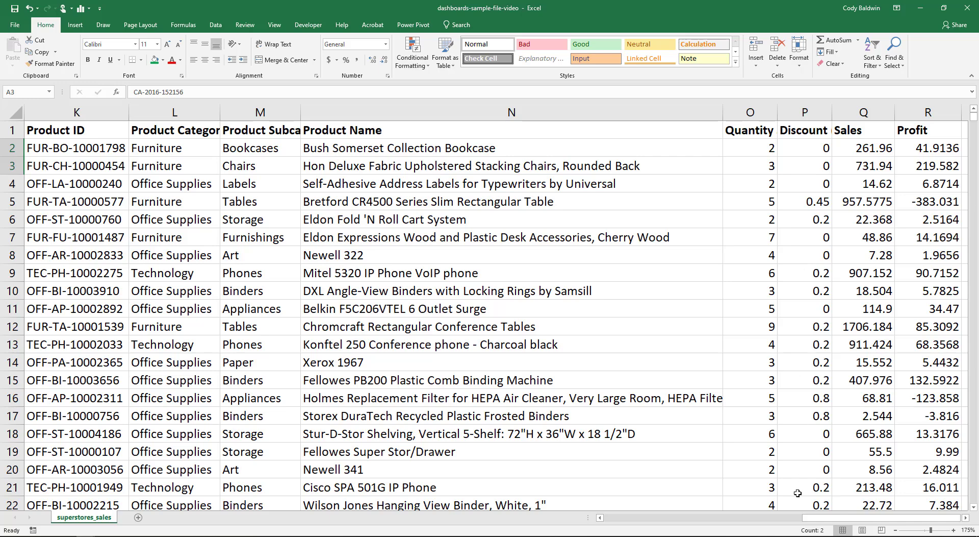
left_click_drag(816, 518, 587, 504)
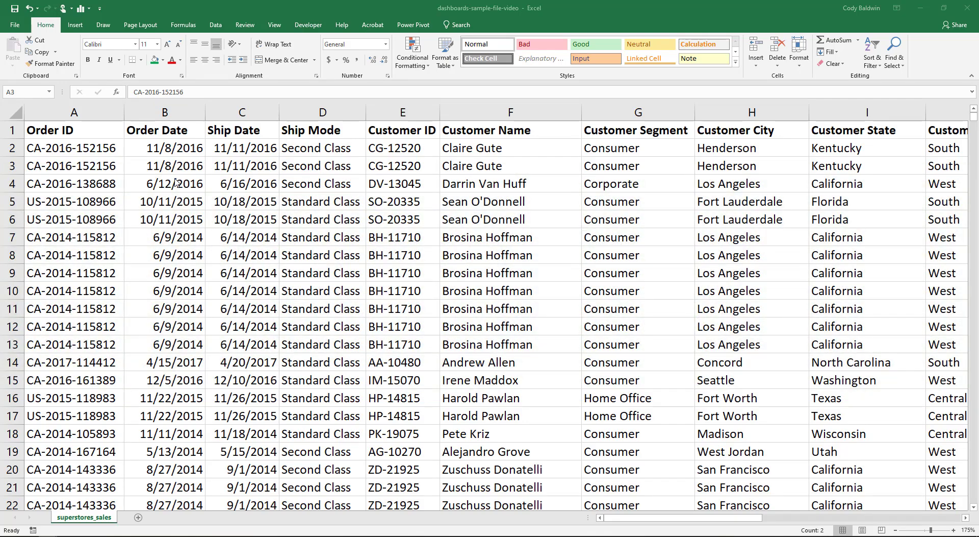
Step: Insert a PivotChart on a new worksheet from the superstores_sales data range A1:R9995
left_click(177, 182)
left_click(180, 183)
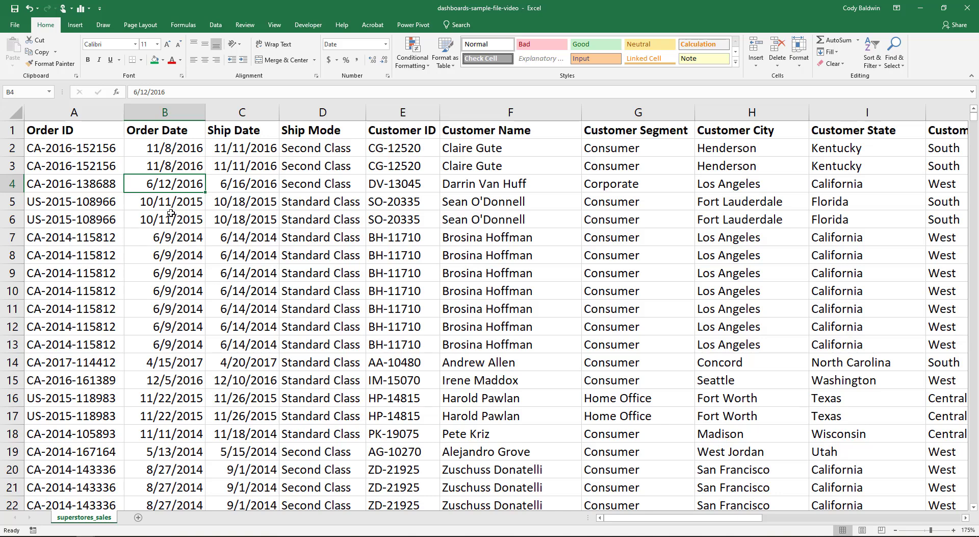
left_click(76, 25)
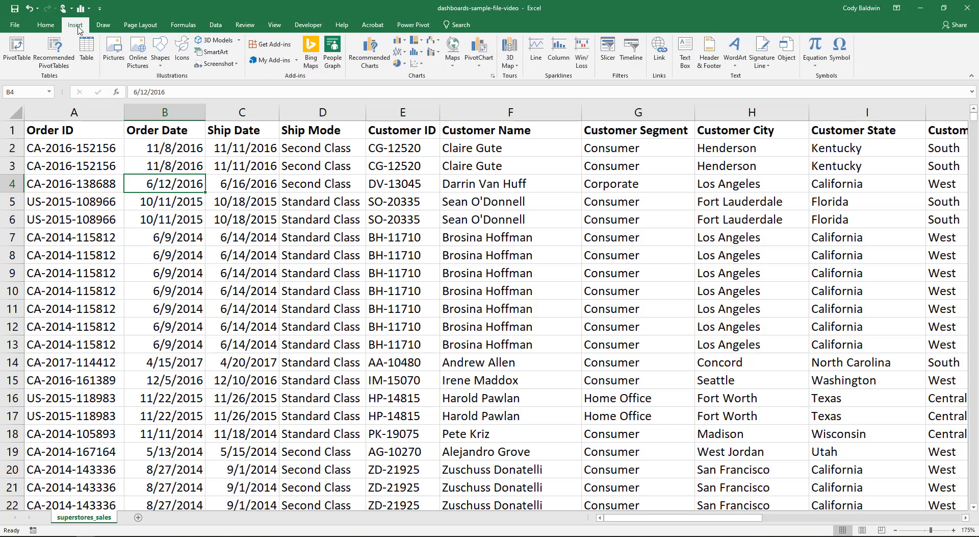
left_click(476, 51)
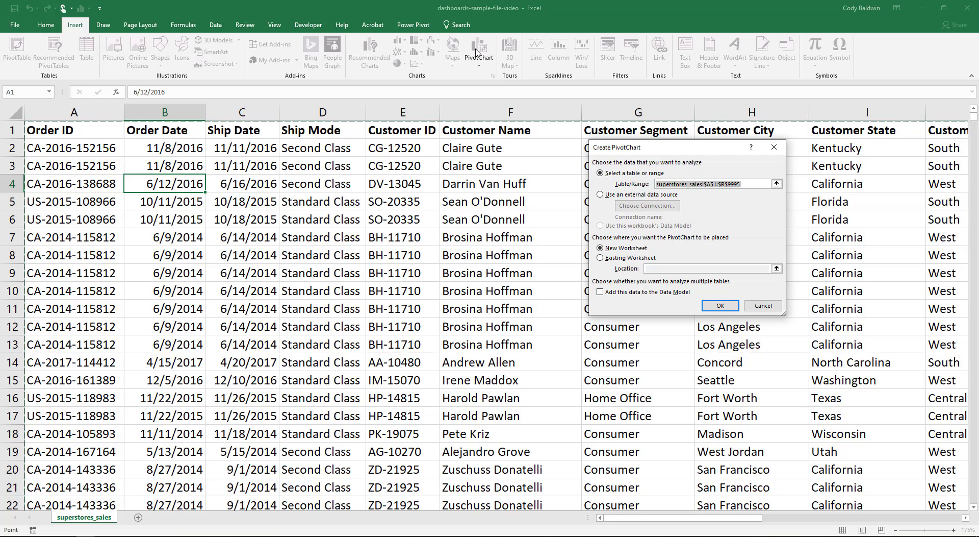
left_click(713, 310)
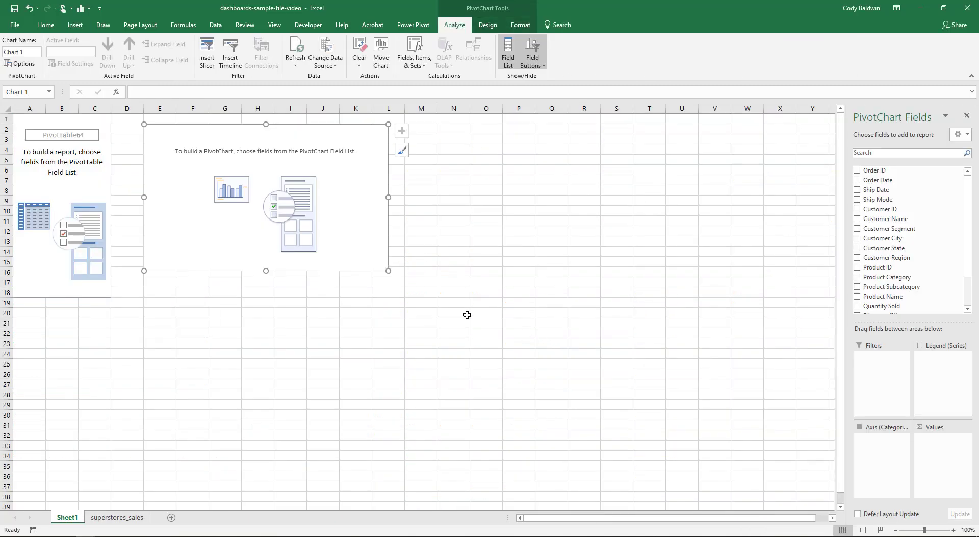
Step: Add the Order Date field to the PivotChart's axis categories
scroll(467, 314, "up", 6)
scroll(467, 316, "up", 2)
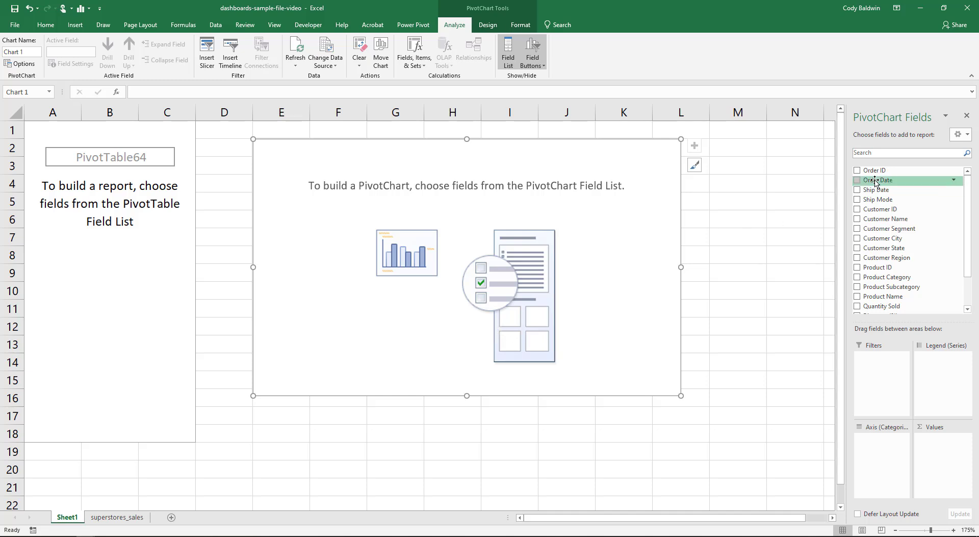
left_click_drag(876, 180, 874, 442)
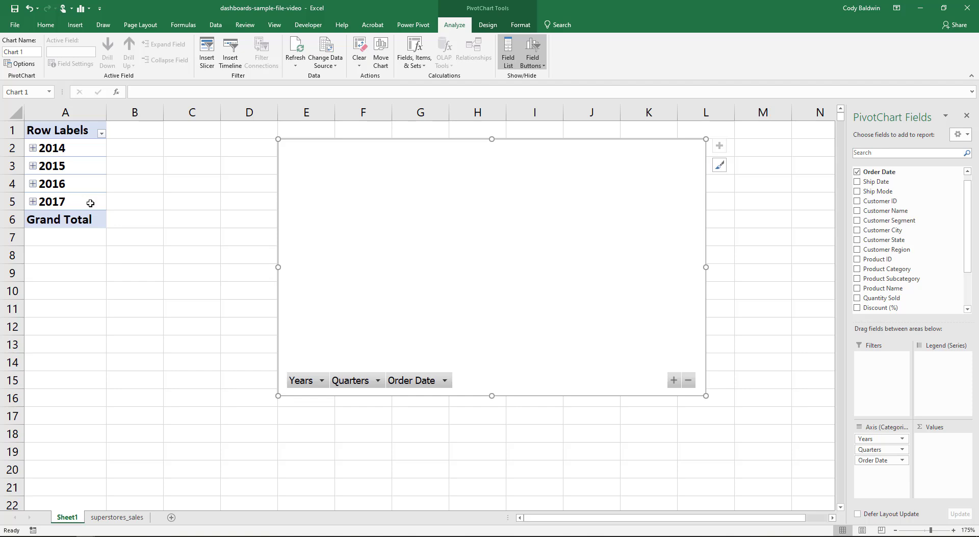
Step: Group the order dates in the PivotTable rows by quarters and years only, leaving out months
left_click_drag(90, 202, 76, 149)
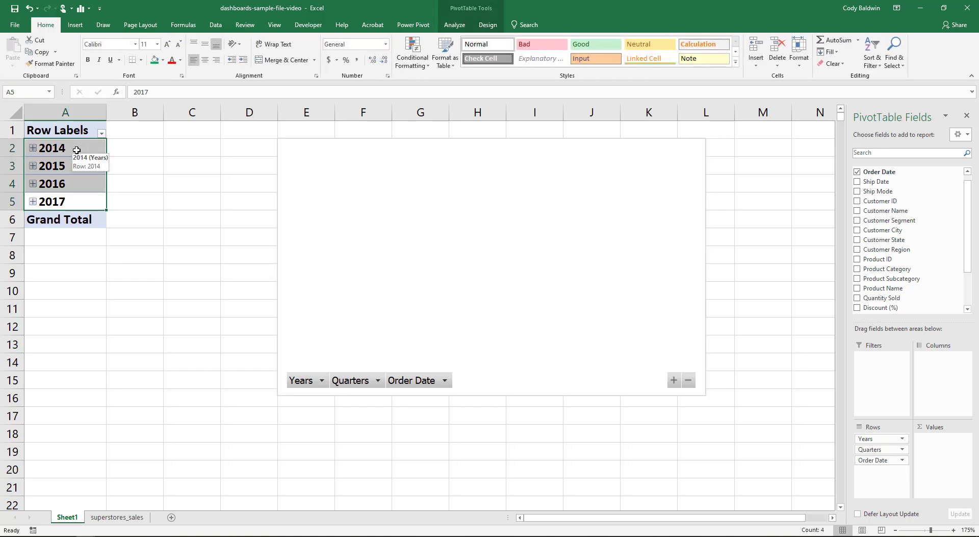
right_click(76, 150)
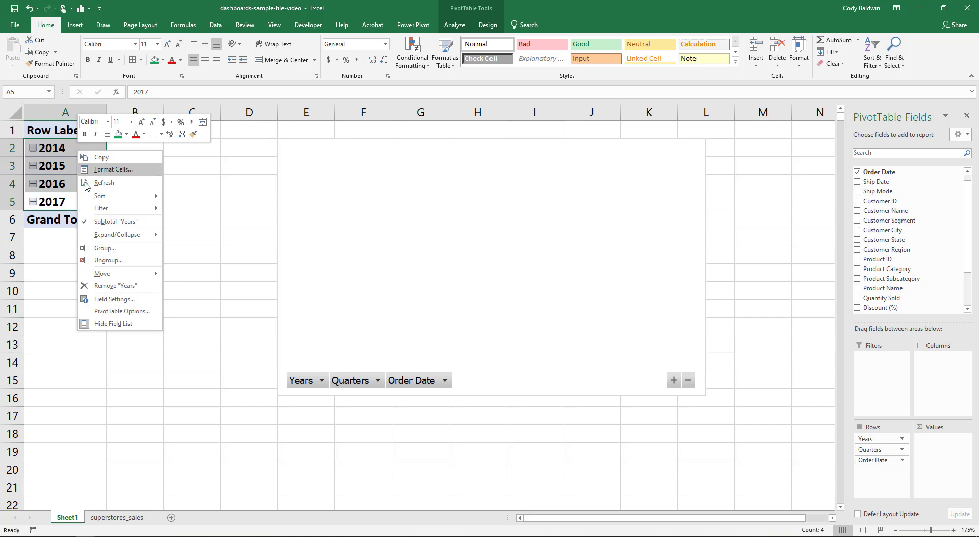
left_click(100, 248)
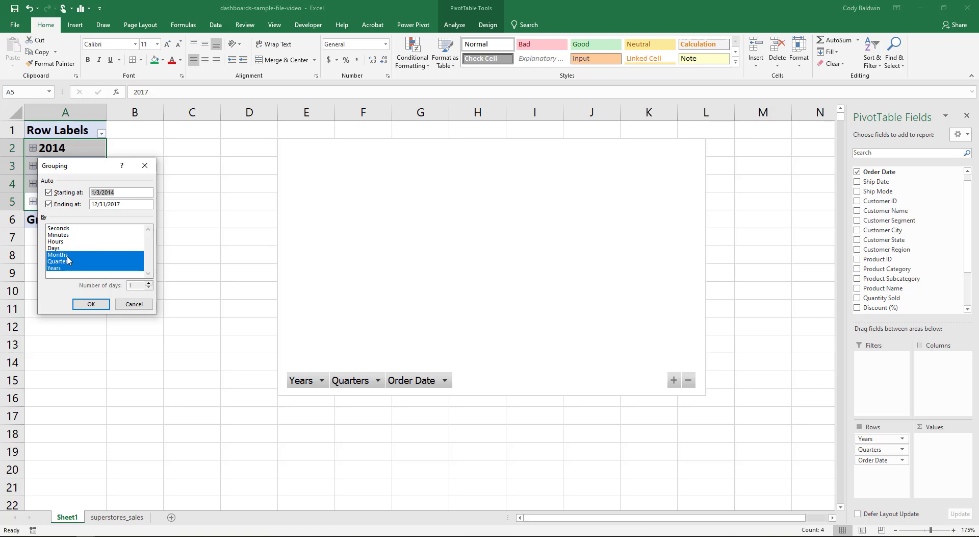
left_click(114, 254)
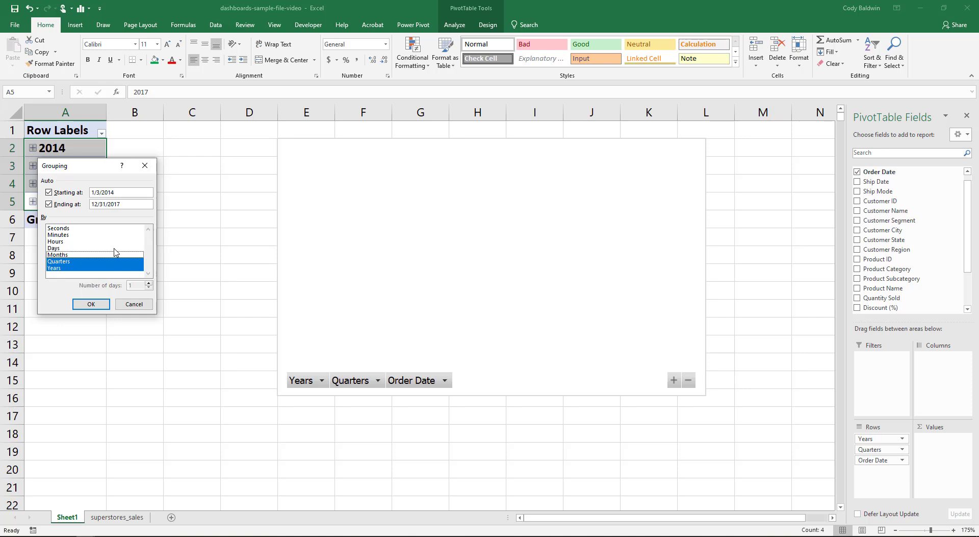
left_click(91, 303)
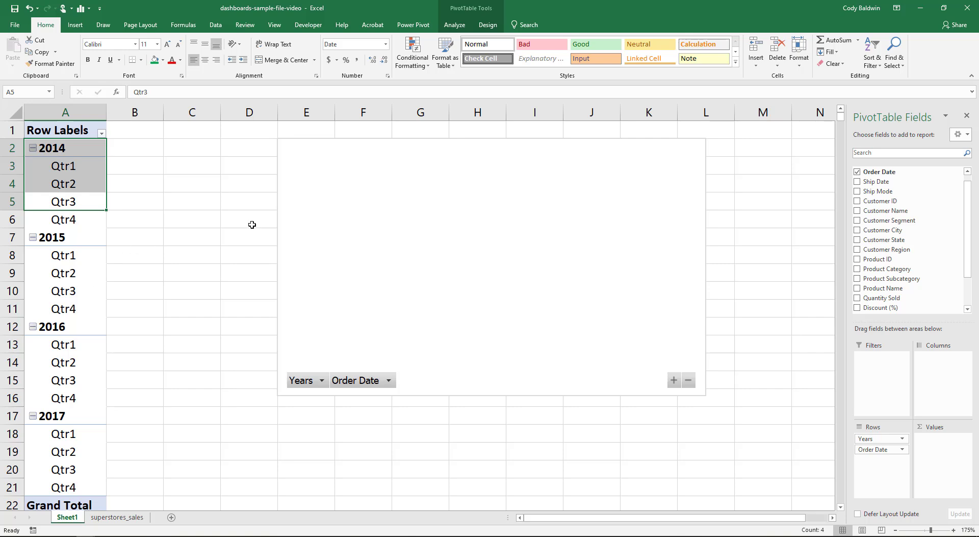
Step: Add the Sales and Profit fields as summed values of the PivotTable
left_click_drag(968, 245, 969, 273)
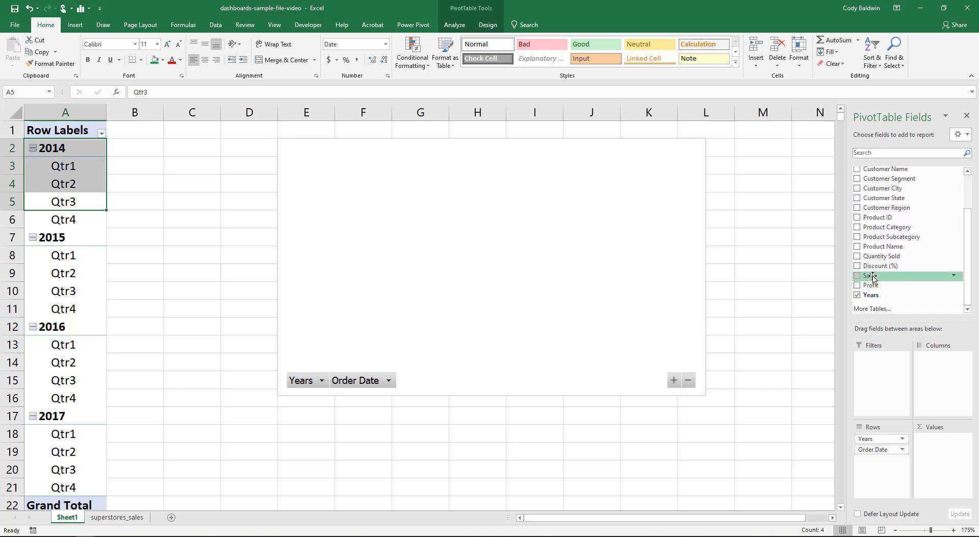
left_click_drag(874, 278, 938, 443)
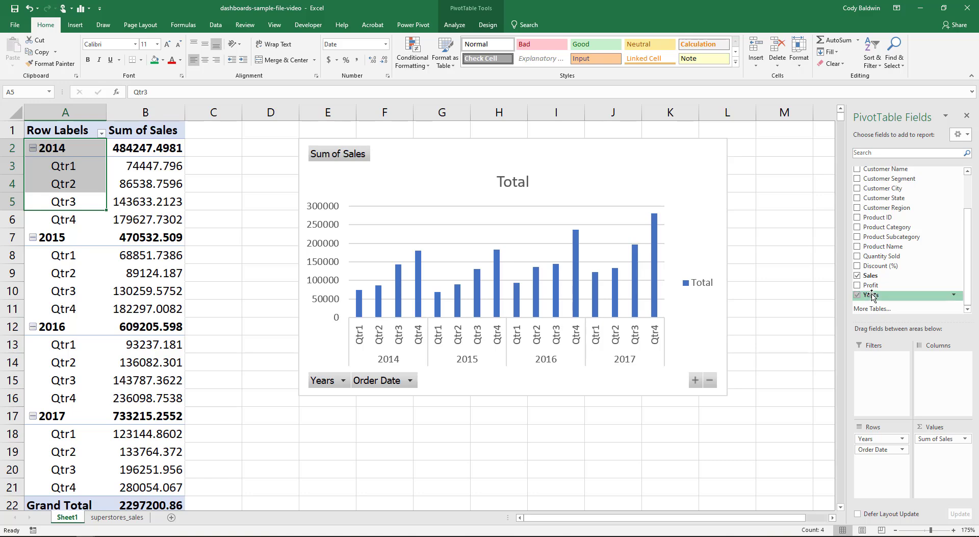
left_click_drag(876, 287, 945, 450)
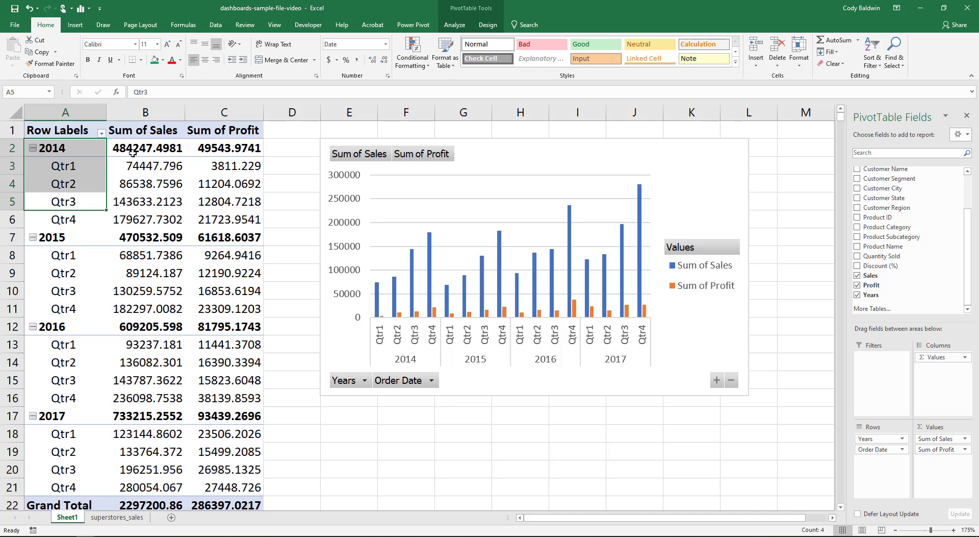
Step: Rename the PivotTable's row labels header in cell A1 to Year/Qtr
mouse_move(218, 147)
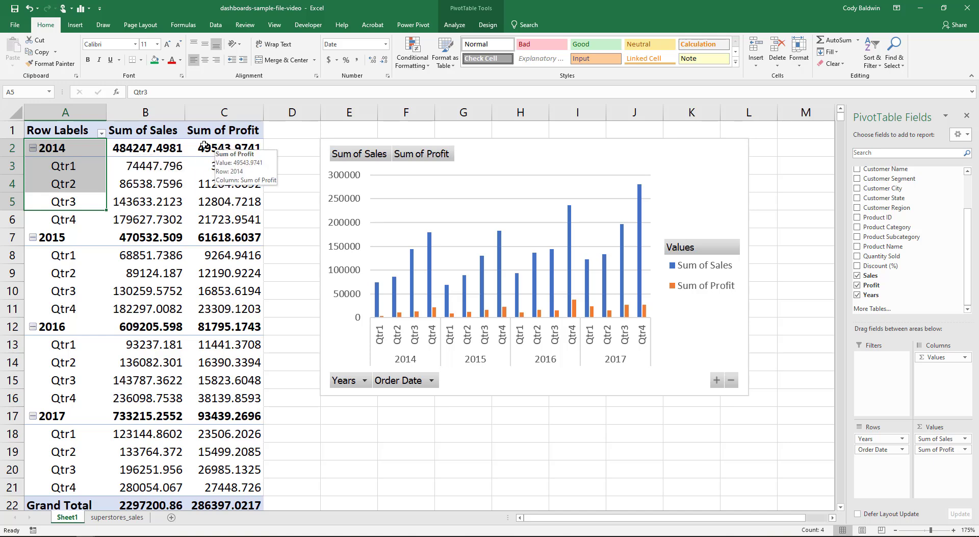
left_click(65, 127)
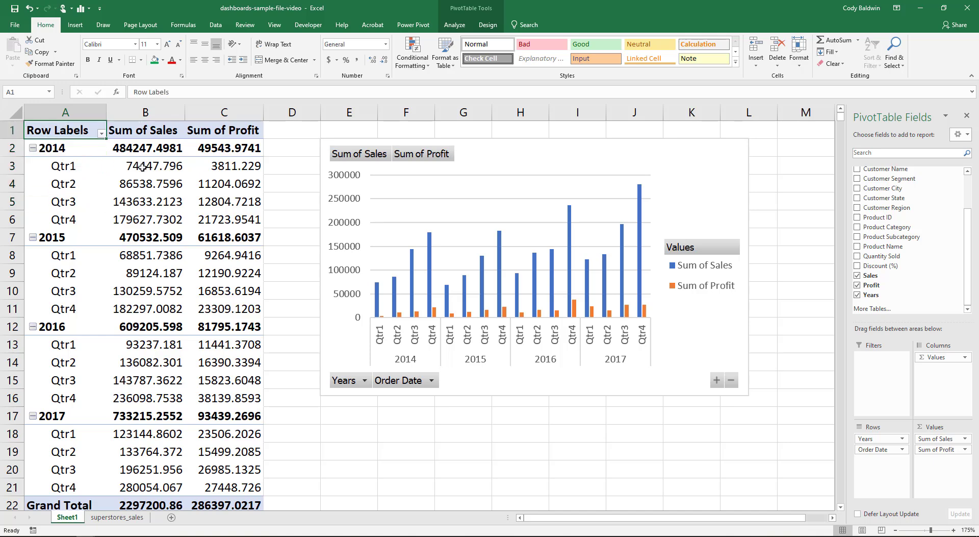
mouse_move(142, 166)
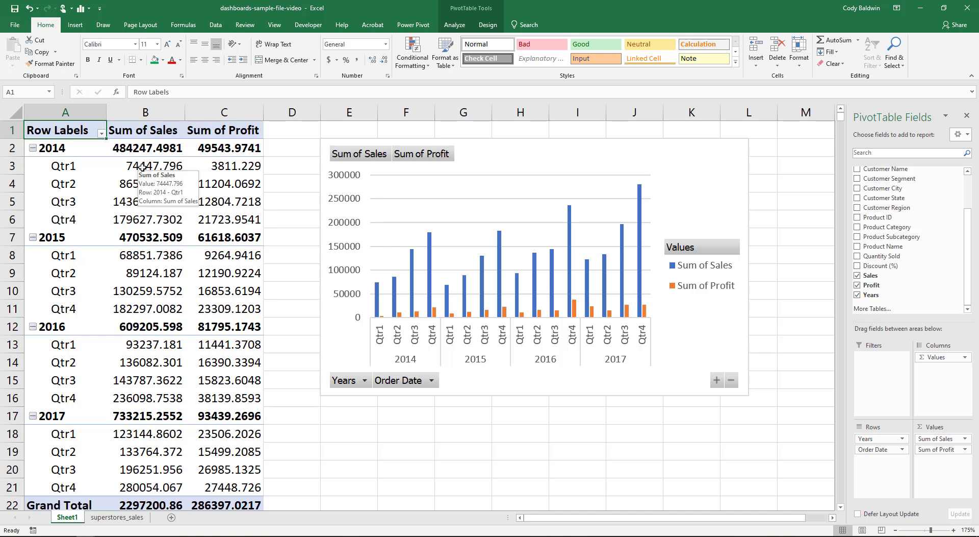
type("Year/Q")
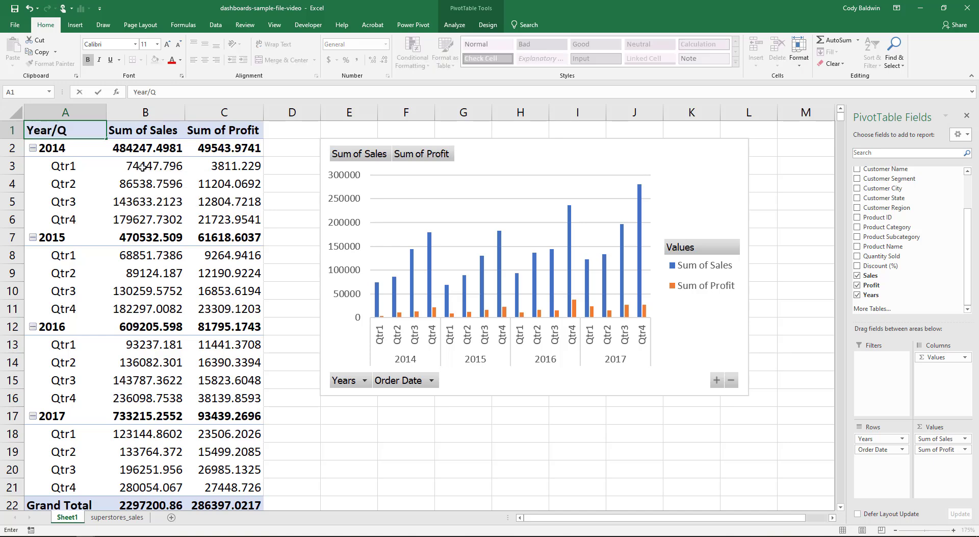
type("tr")
left_click(169, 130)
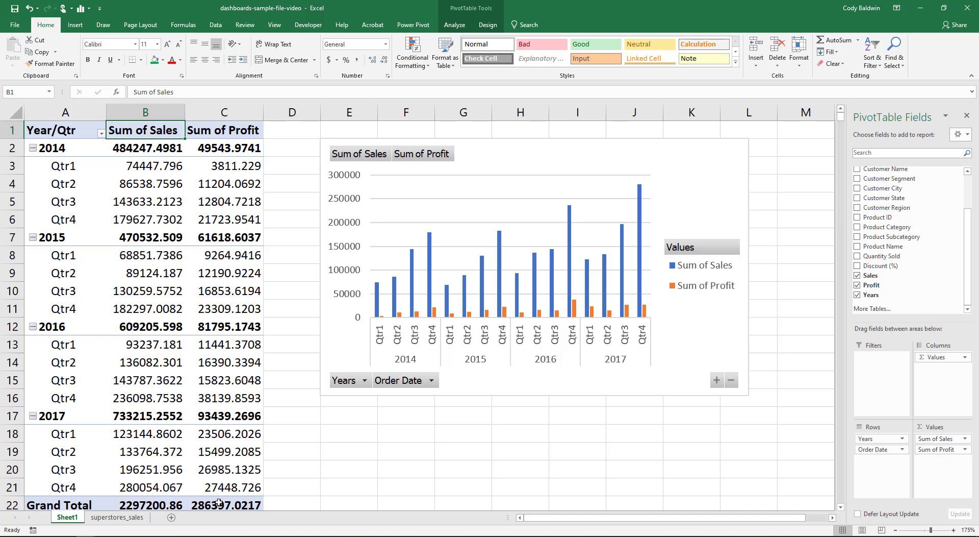
Step: Format all Sales and Profit values, including the grand totals, as Currency and autofit the width of column B
left_click_drag(221, 503, 225, 488)
left_click_drag(177, 466, 143, 147)
left_click(386, 44)
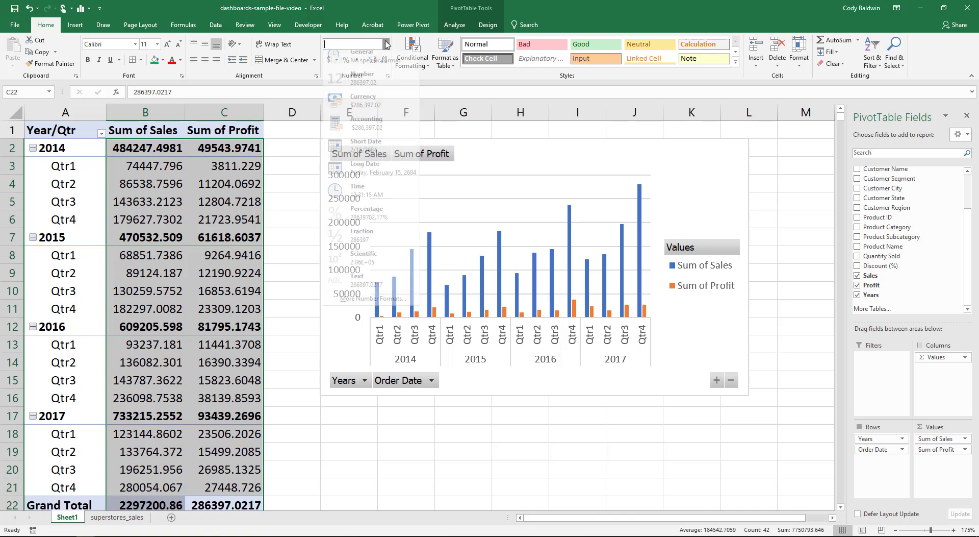
left_click(363, 107)
scroll(374, 109, "down", 4)
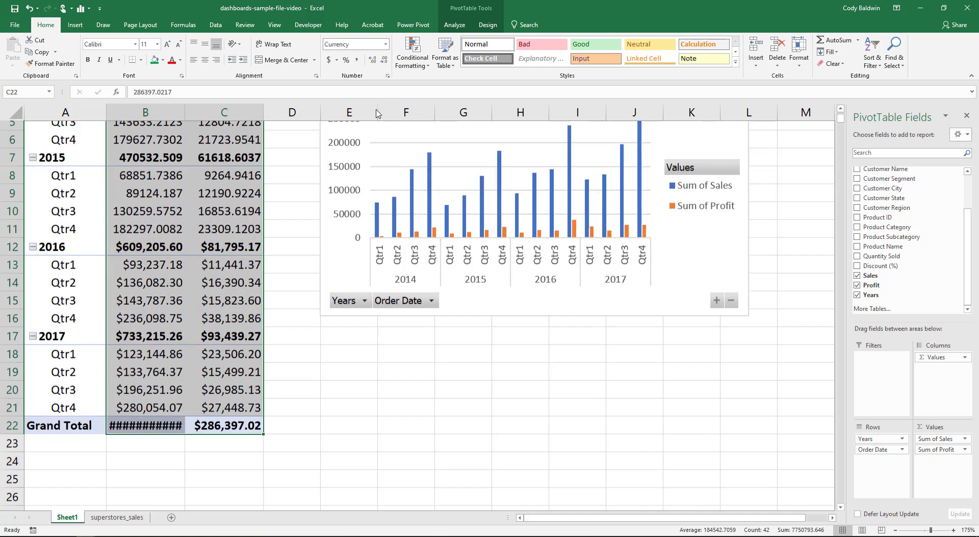
scroll(374, 110, "up", 4)
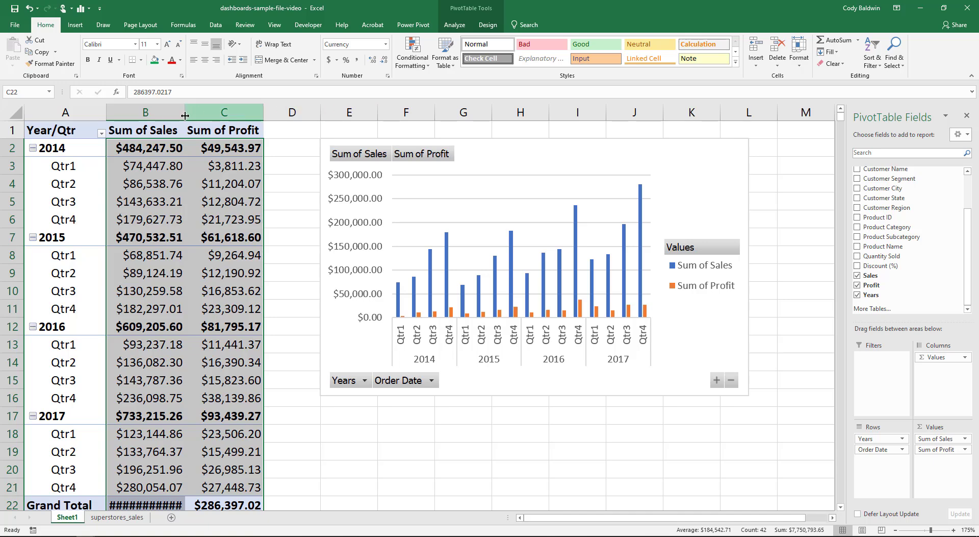
double_click(185, 116)
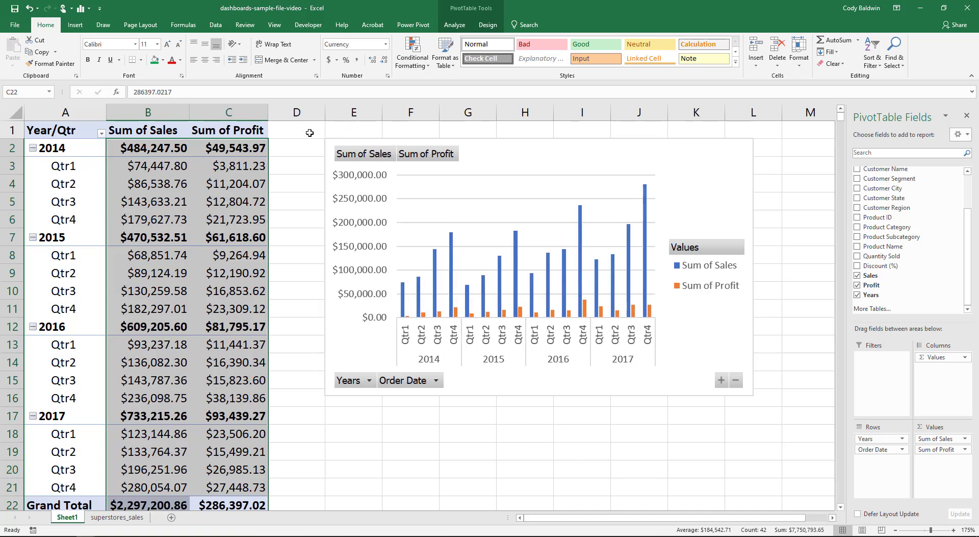
Step: Reduce the Sales and Profit currency values to zero decimal places
left_click(384, 61)
left_click(384, 62)
scroll(225, 189, "up", 4)
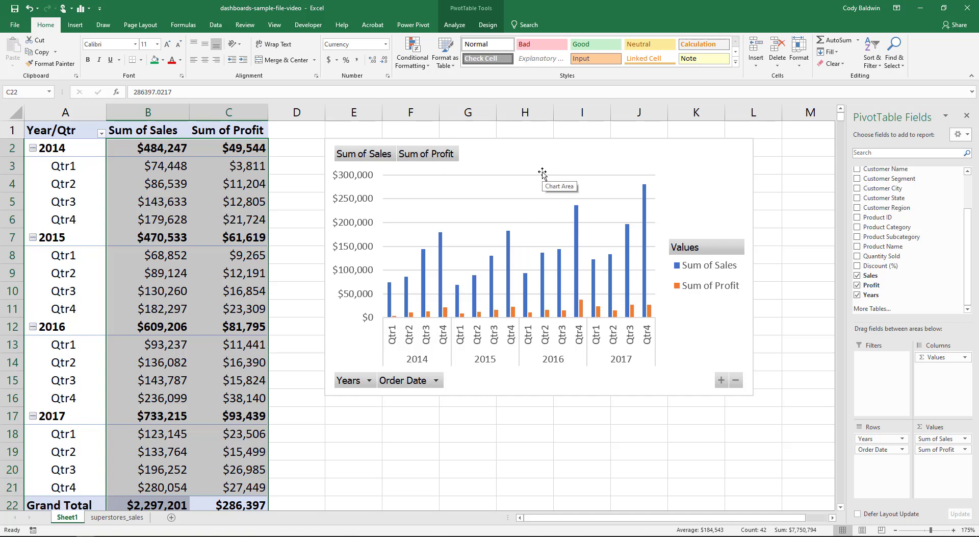
Step: Change the PivotChart's type from clustered column to Line with Markers
left_click(694, 169)
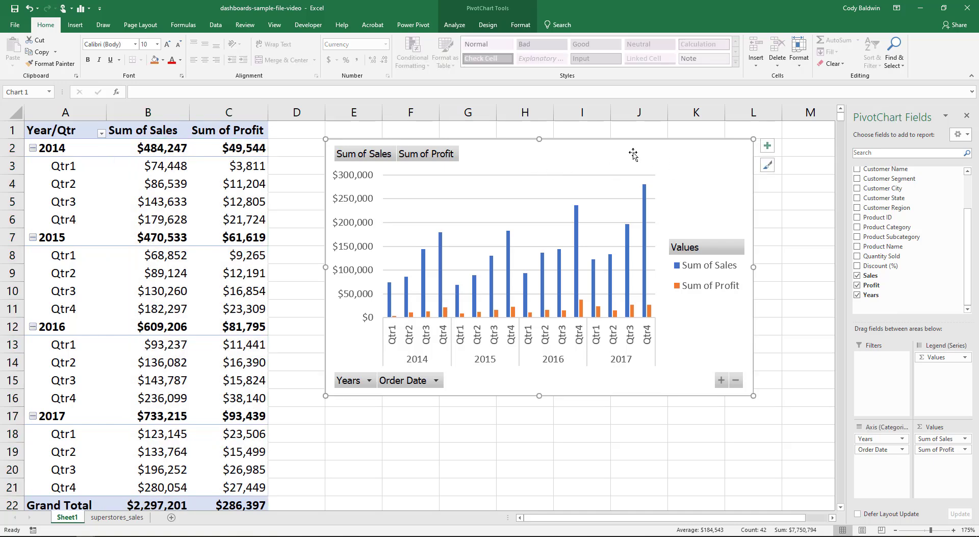
left_click(488, 31)
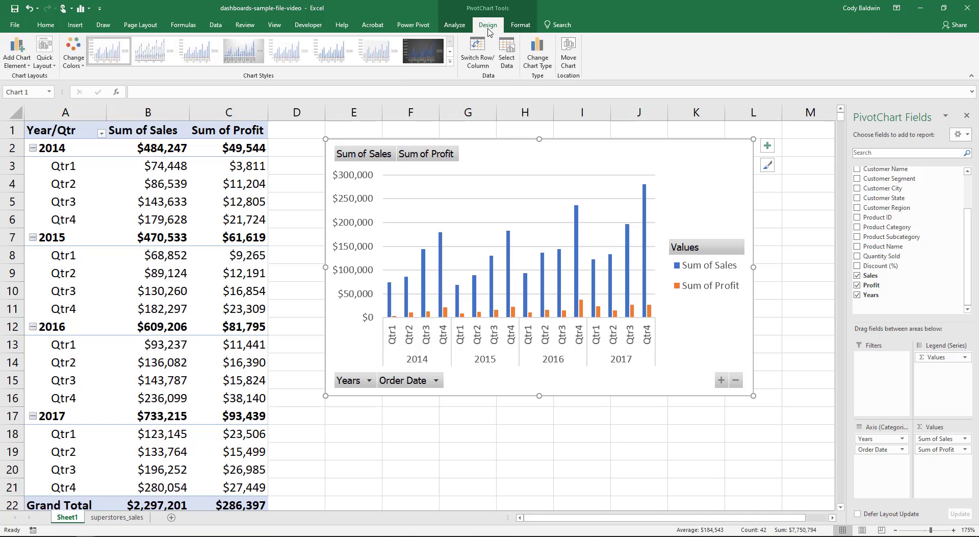
left_click(536, 53)
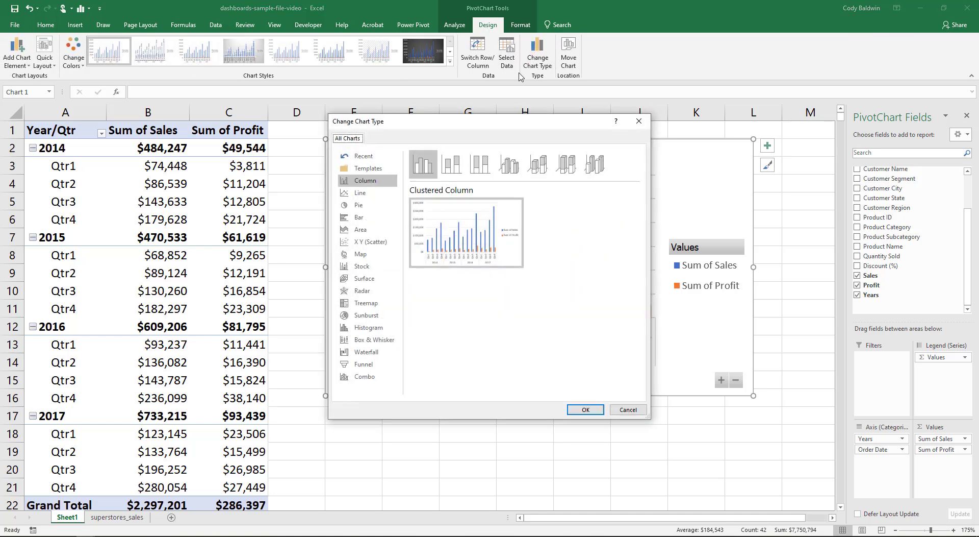
left_click(370, 195)
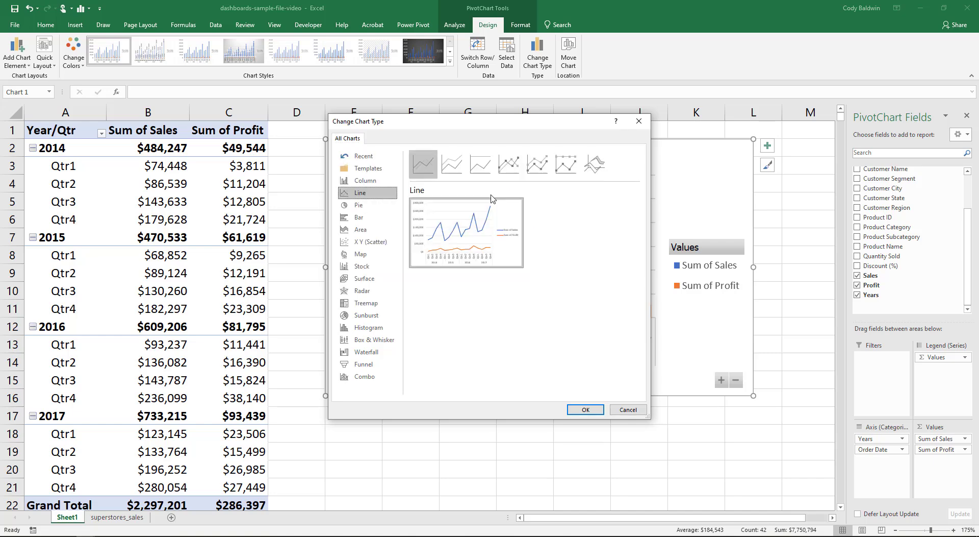
left_click(519, 174)
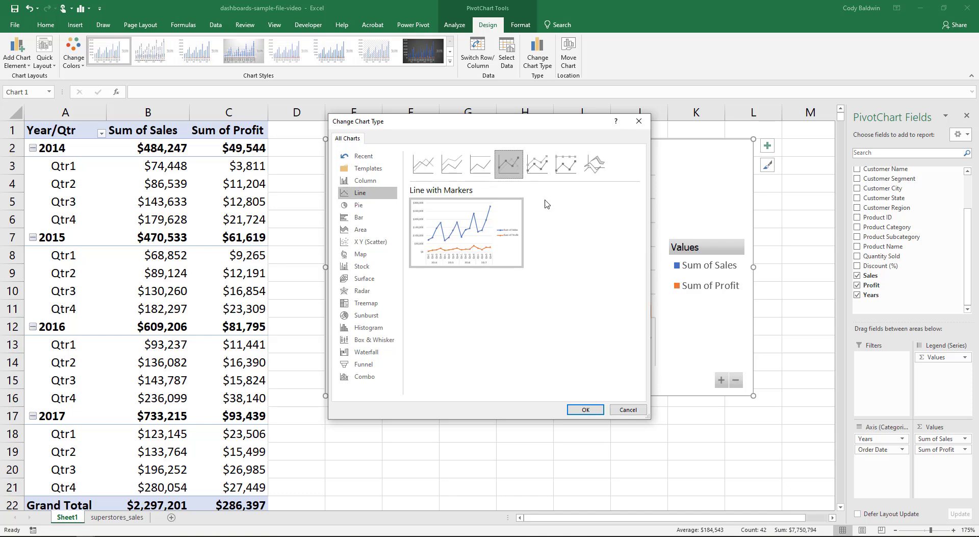
left_click(582, 410)
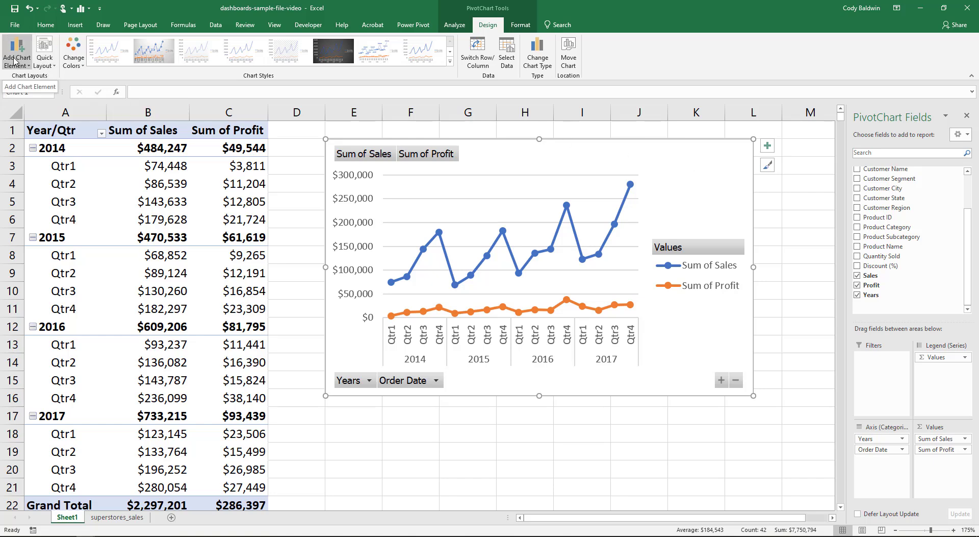
Step: Add a chart title above the PivotChart reading "Sales/Profit by Quarter"
left_click(26, 60)
mouse_move(28, 92)
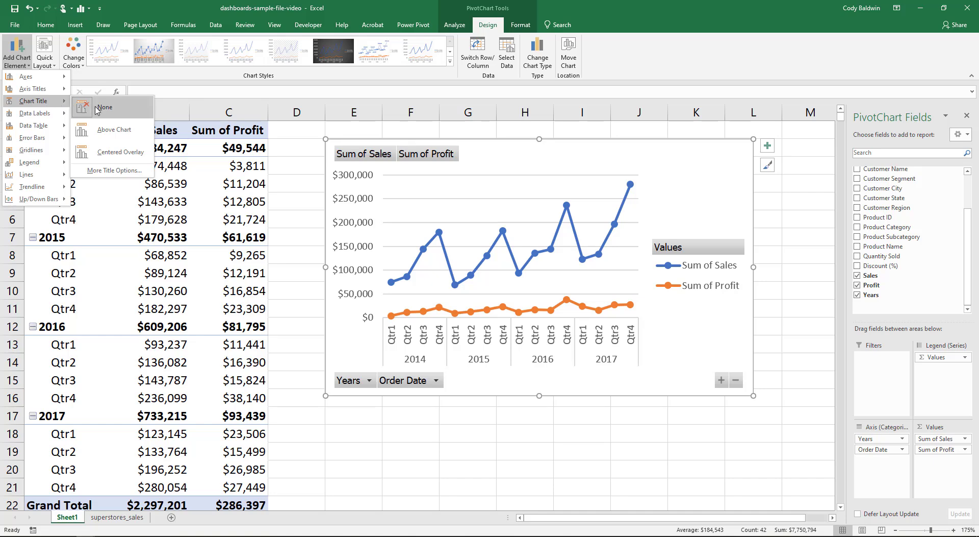
left_click(117, 130)
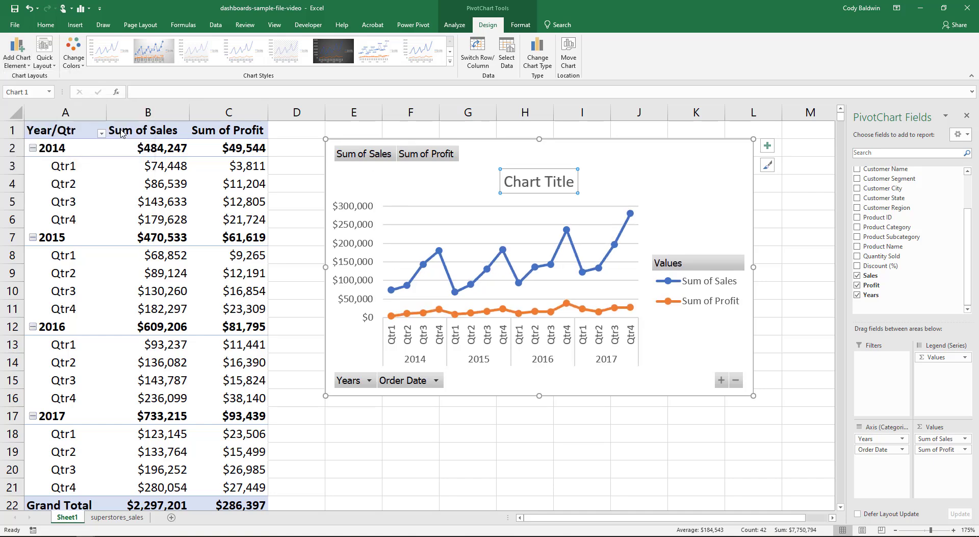
left_click(544, 182)
left_click_drag(505, 182, 578, 182)
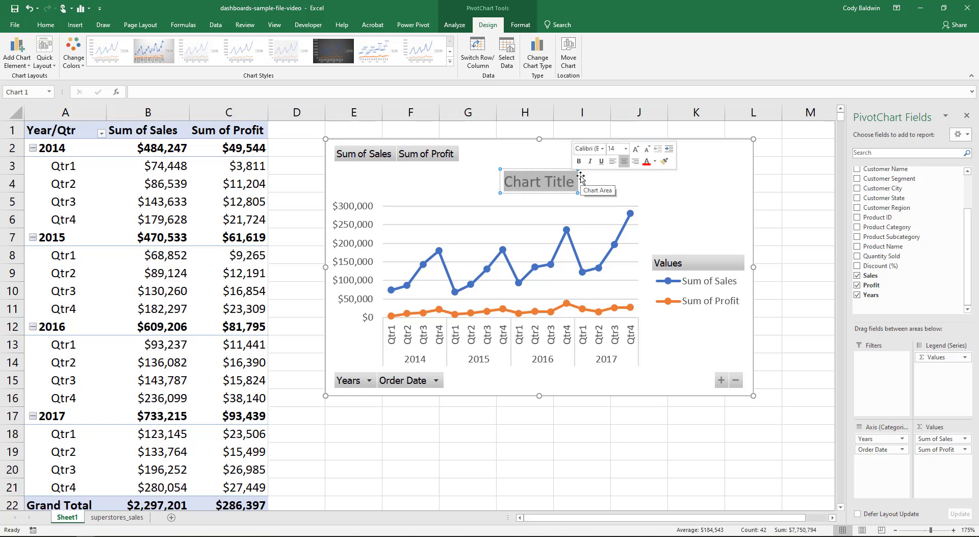
type("Sales/")
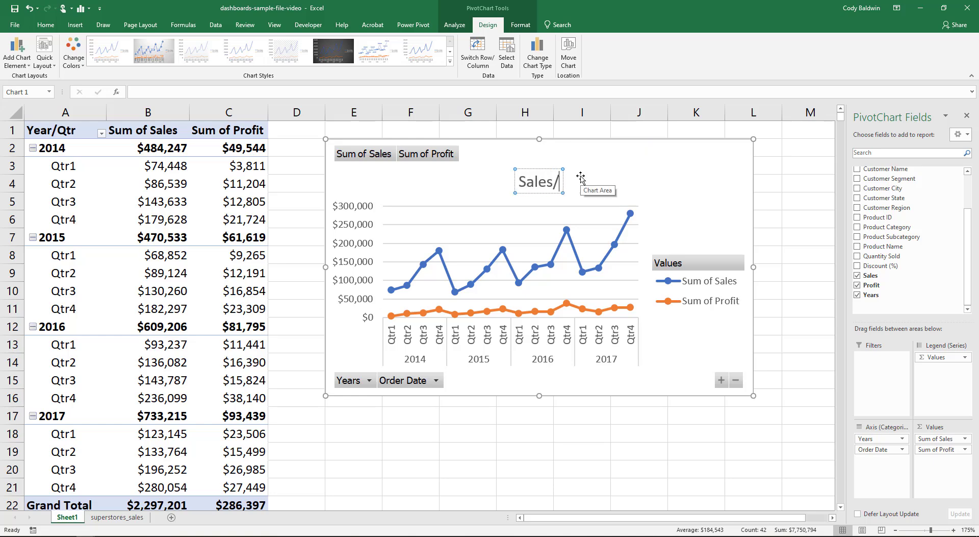
type("Profit by Q")
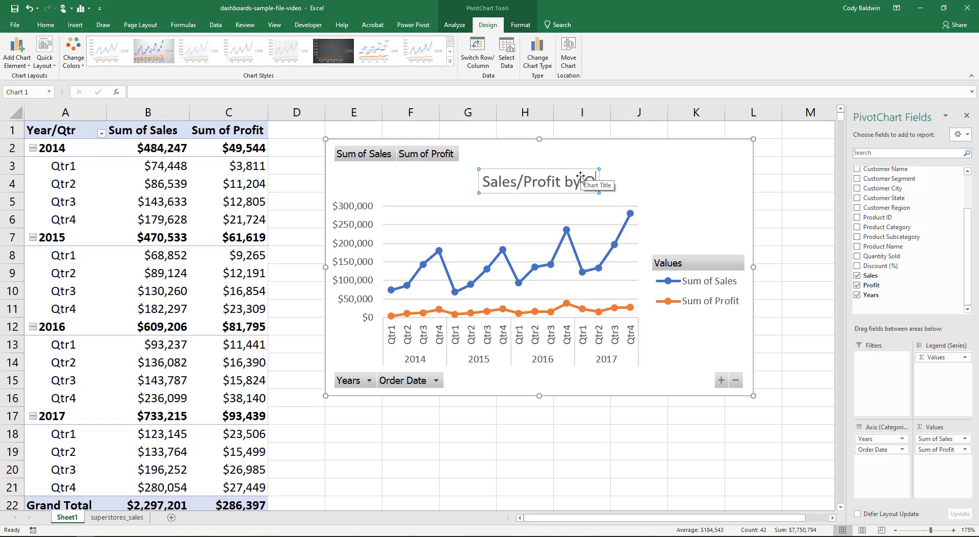
type("uarter")
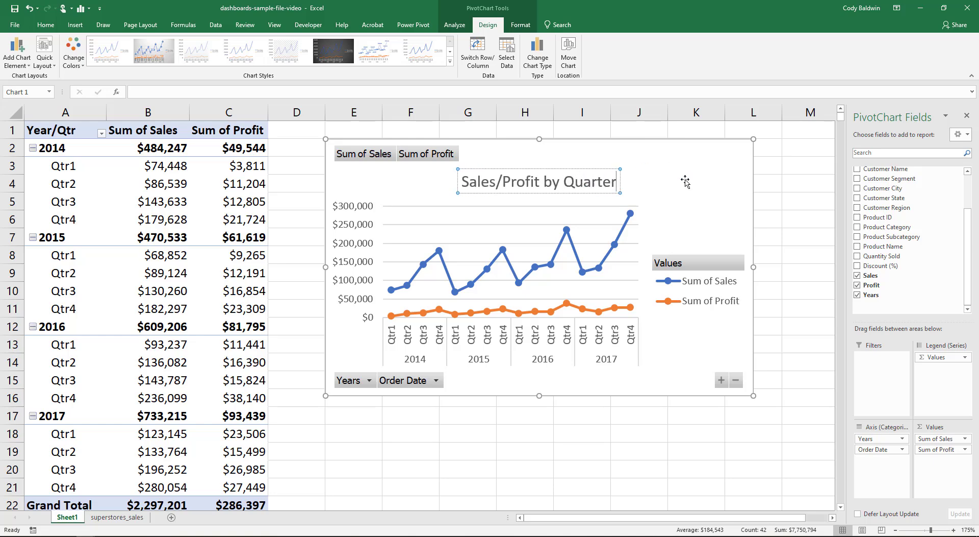
left_click(685, 180)
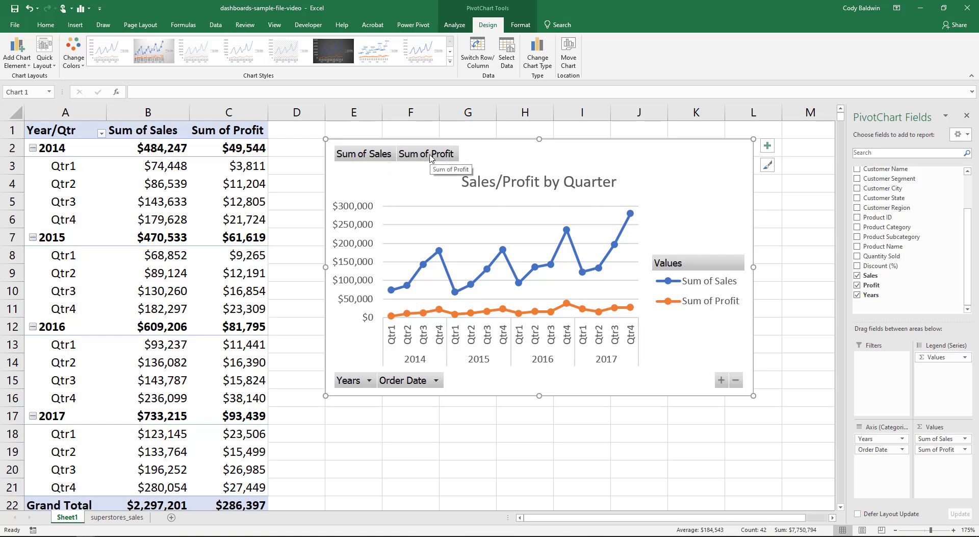
Step: Hide all field buttons on the PivotChart
left_click(369, 381)
left_click(477, 381)
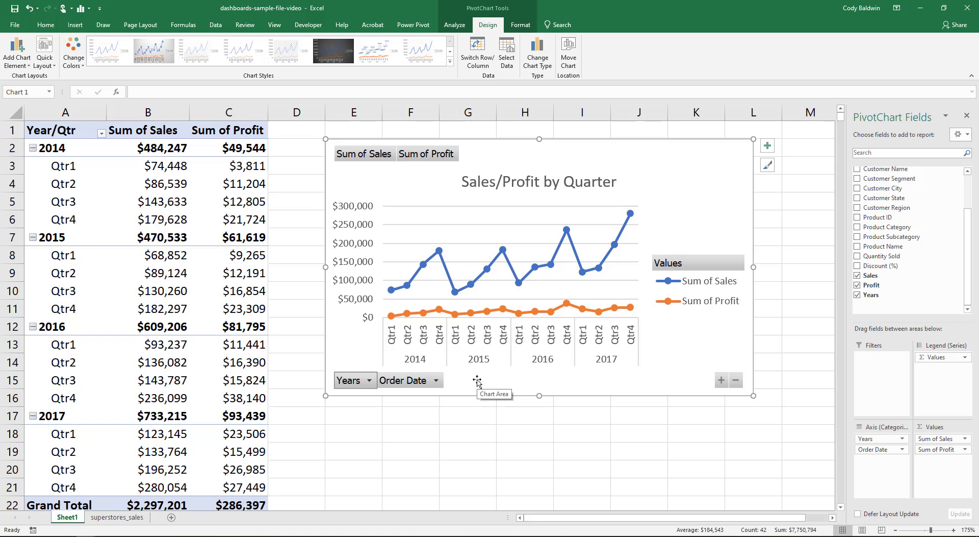
right_click(422, 157)
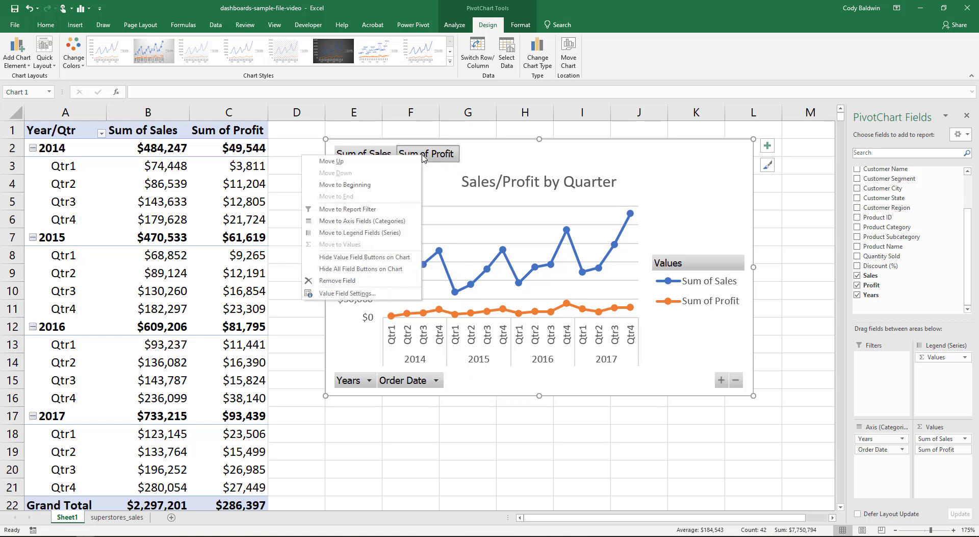
left_click(365, 268)
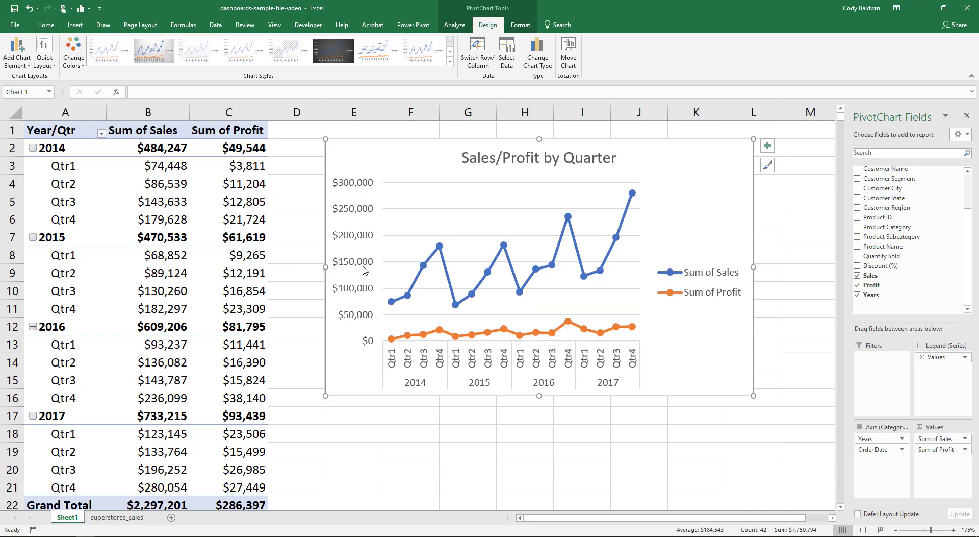
Step: Set the chart's legend position to Bottom and close the legend formatting options
left_click(700, 285)
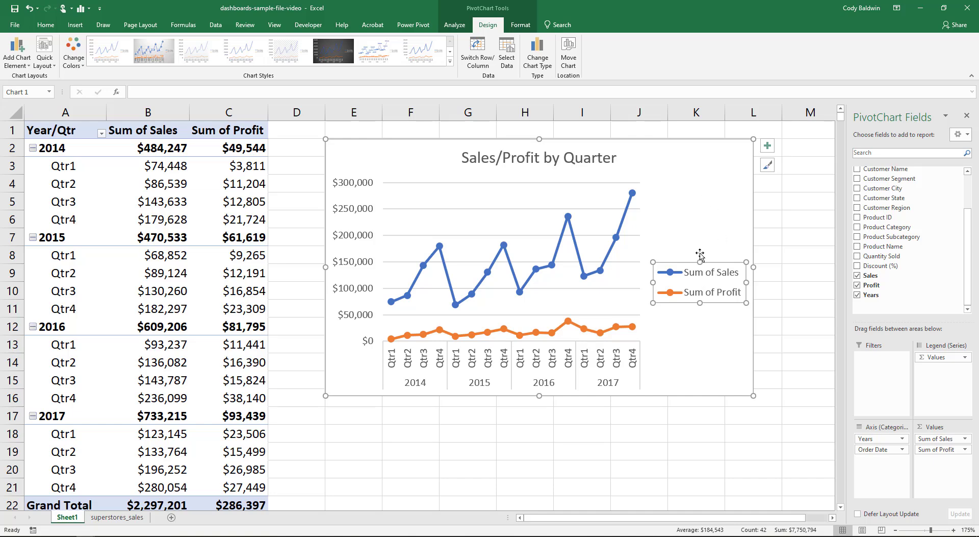
right_click(706, 282)
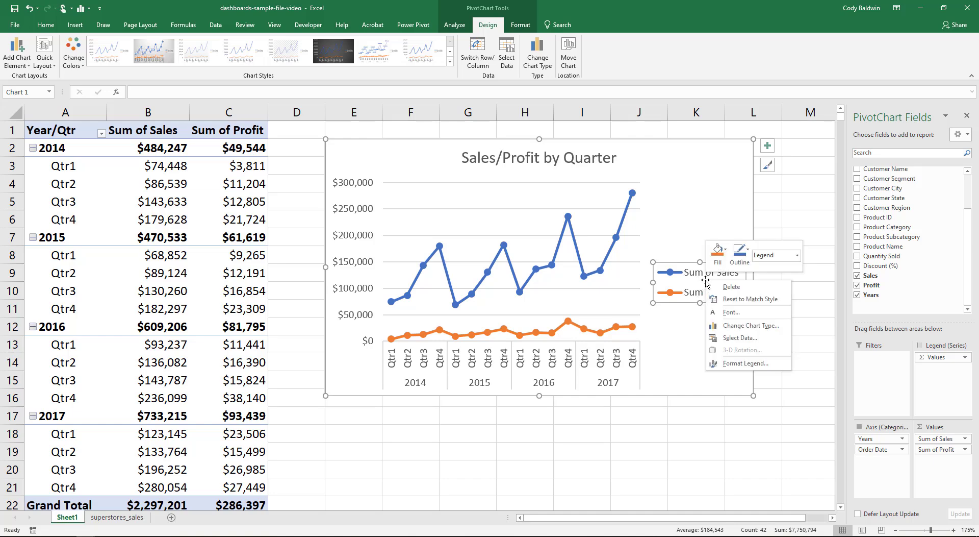
left_click(742, 367)
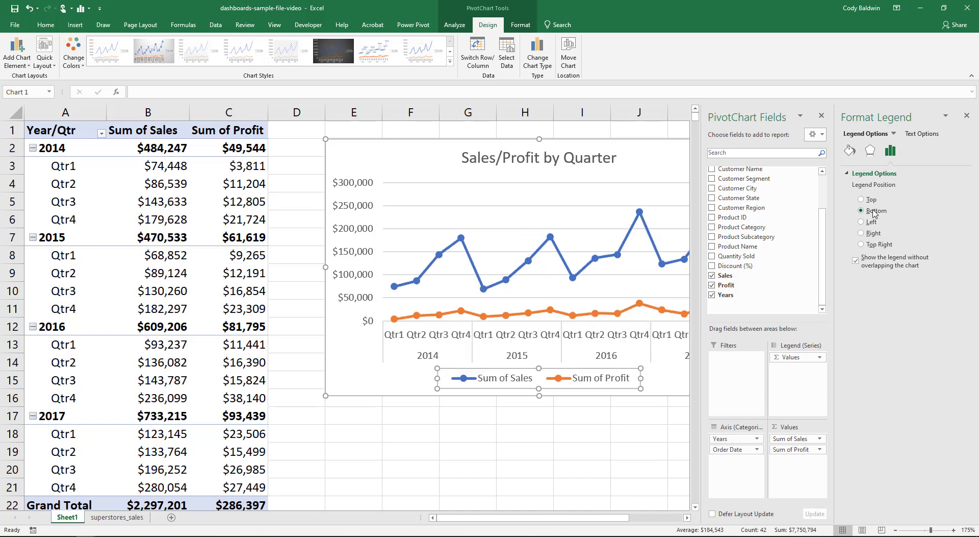
left_click_drag(836, 182, 951, 127)
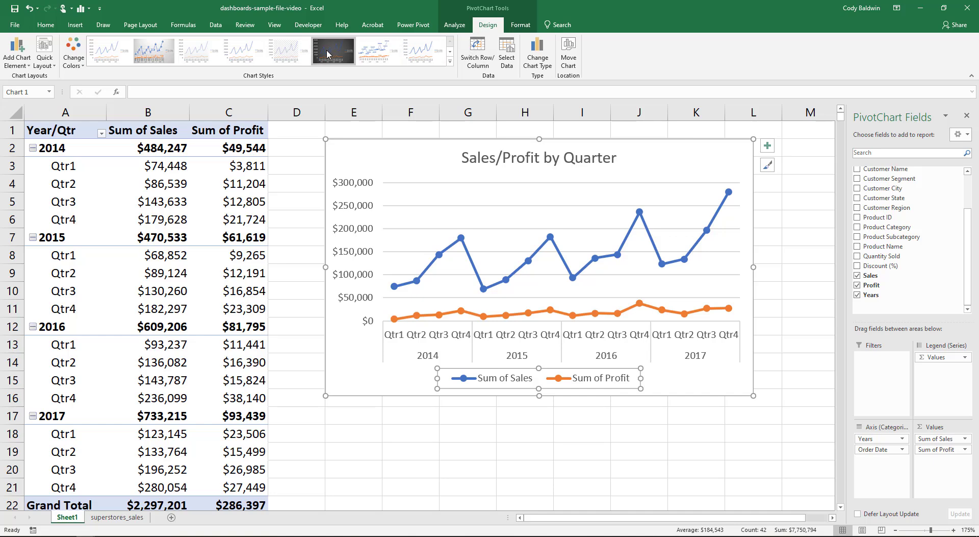
Step: Apply the chart style with hollow markers and a hatched plot area, and narrow the chart so it ends at column J's right edge
left_click(290, 53)
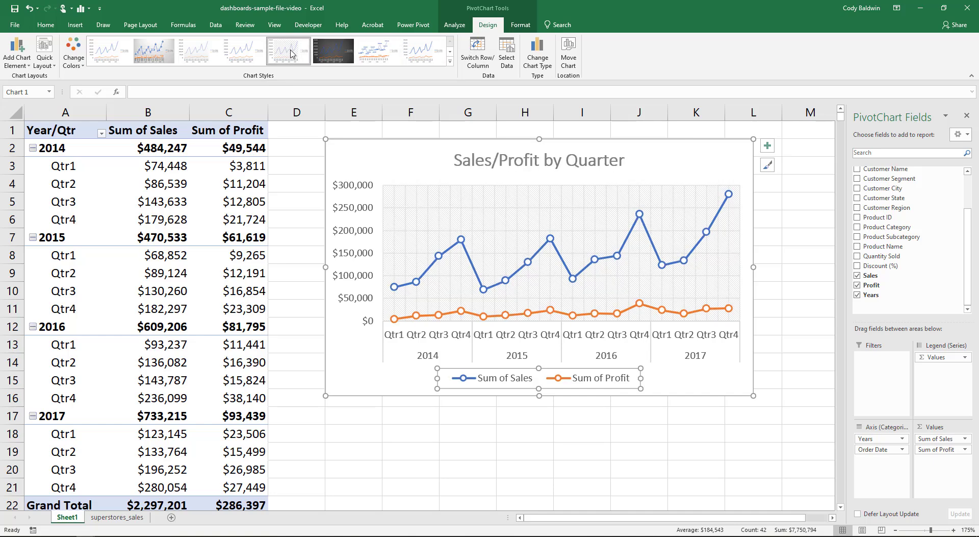
left_click_drag(742, 267, 694, 266)
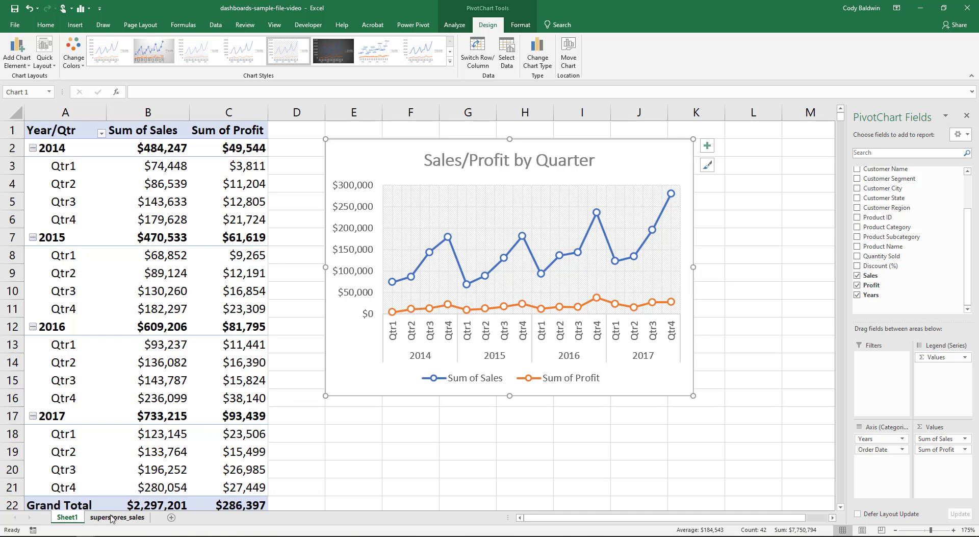
Step: Rename the worksheet Sheet1 as "sales by quarter"
double_click(67, 517)
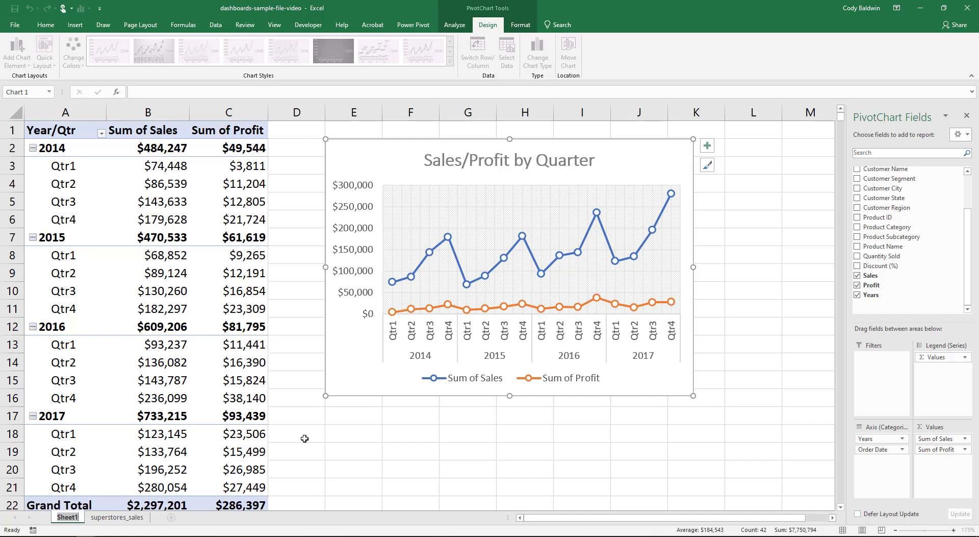
type("sales by quarter")
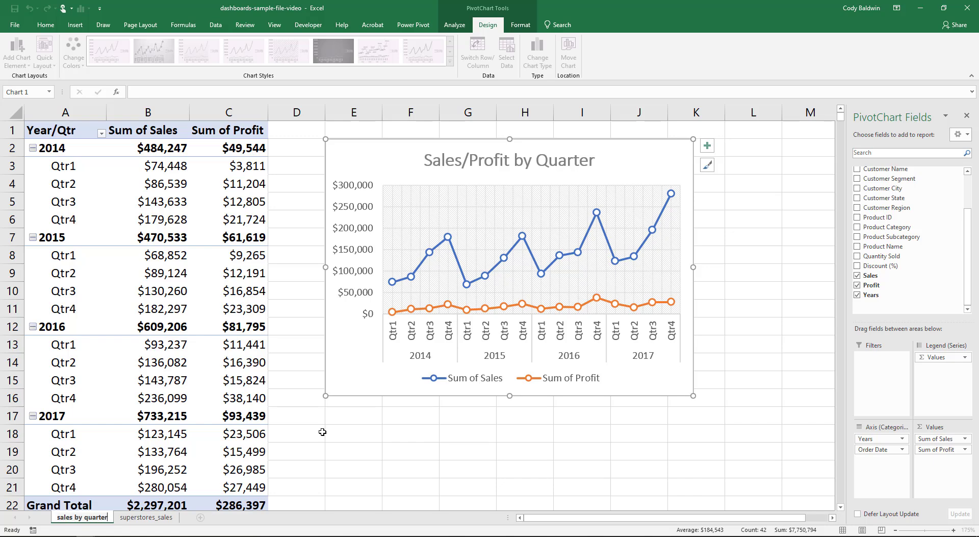
left_click(322, 432)
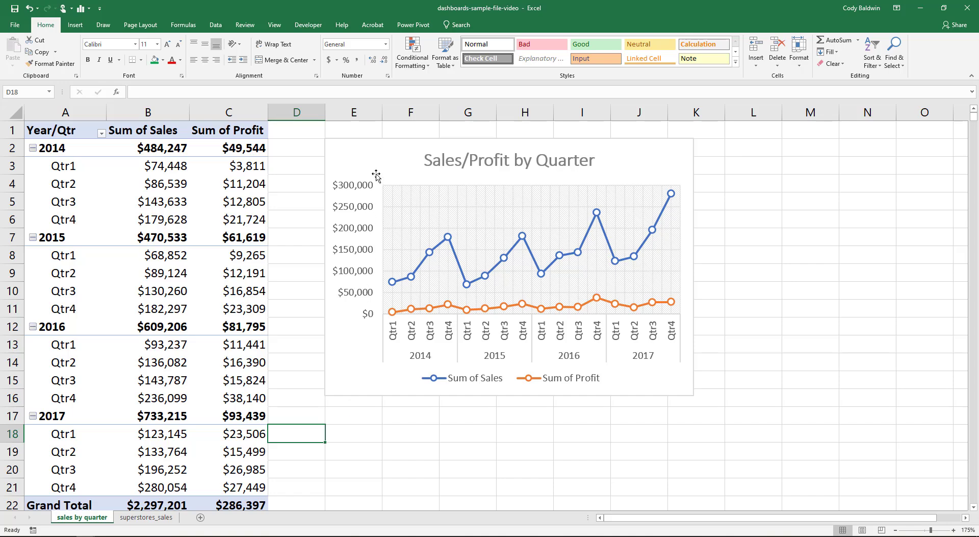
Step: Insert a timeline for the Order Date field connected to the PivotChart
left_click(377, 159)
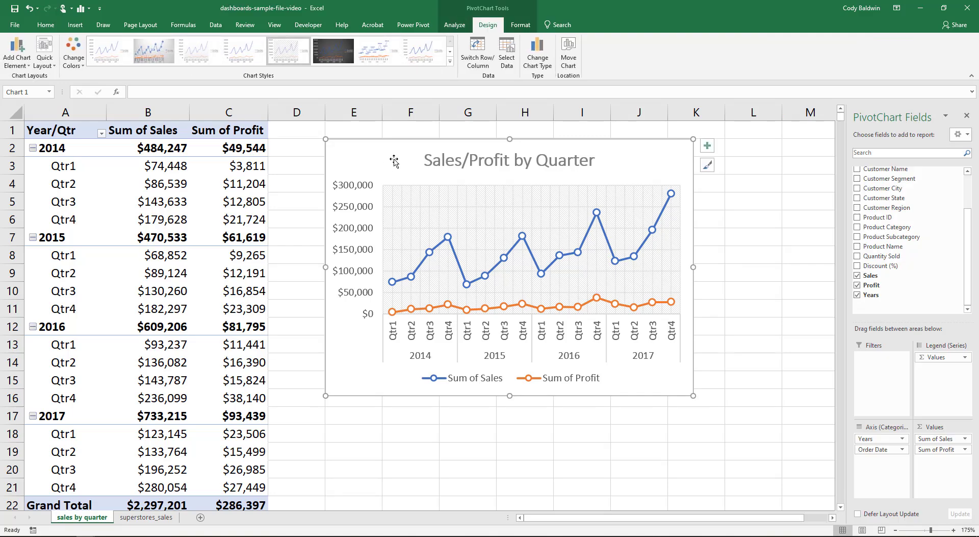
left_click(454, 25)
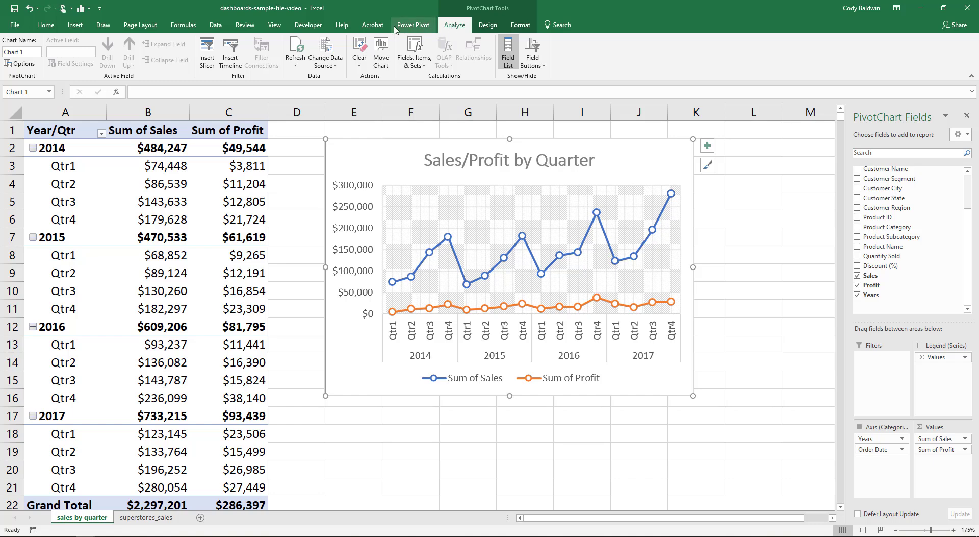
left_click(226, 55)
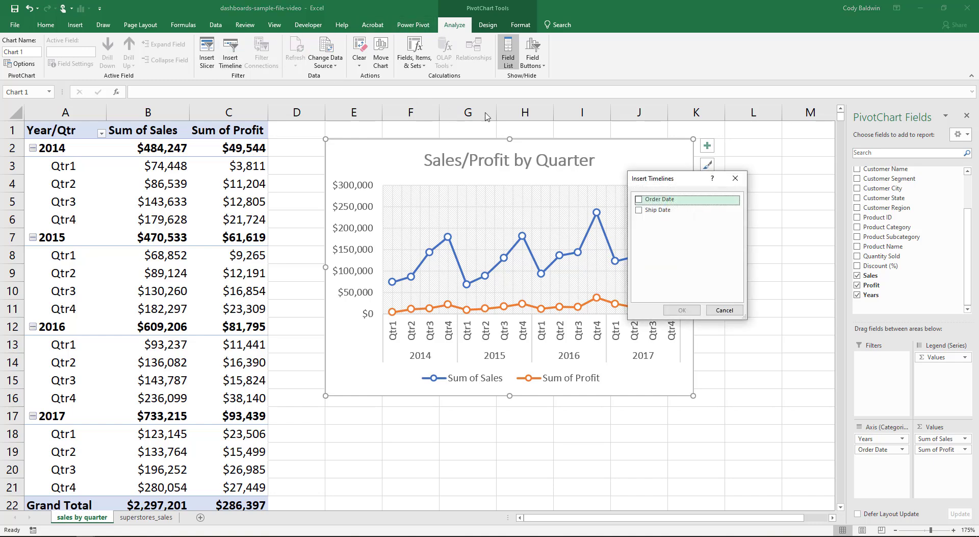
left_click(639, 200)
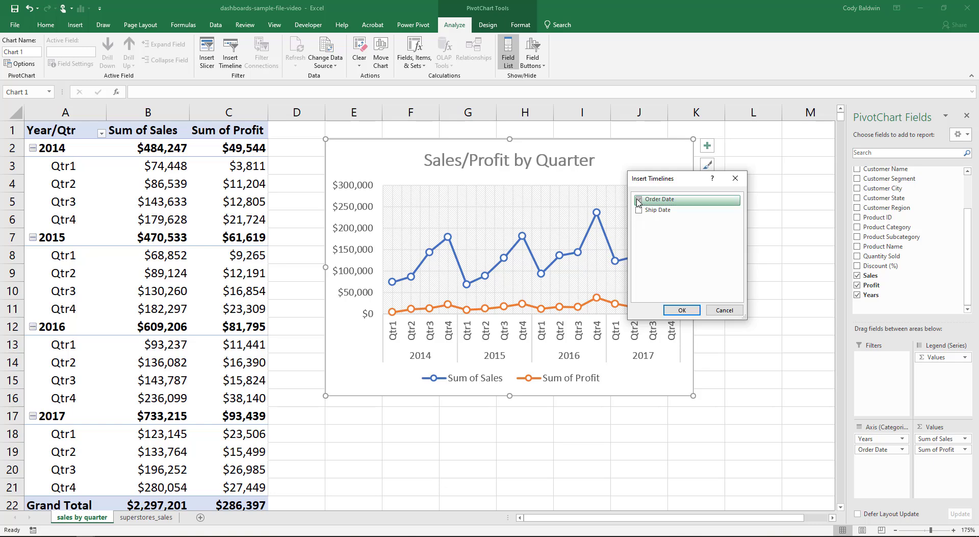
left_click(679, 310)
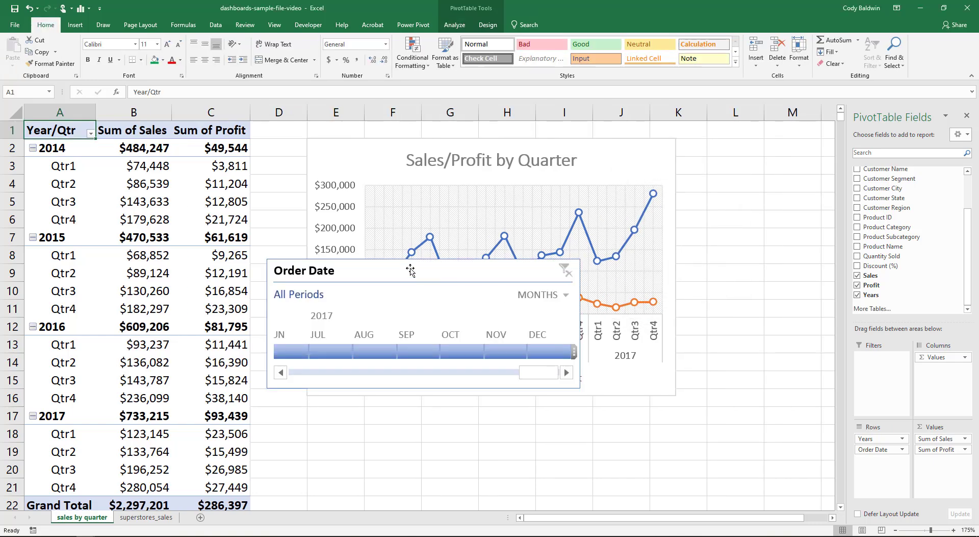
Step: Place the Order Date timeline directly below the chart, aligned with the chart's left edge
left_click_drag(414, 281, 447, 406)
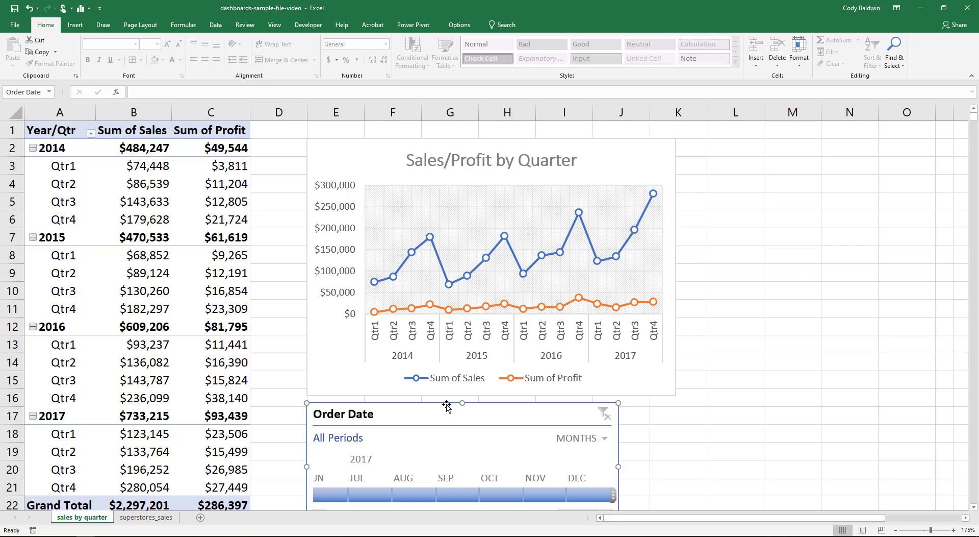
left_click(895, 531)
left_click(896, 531)
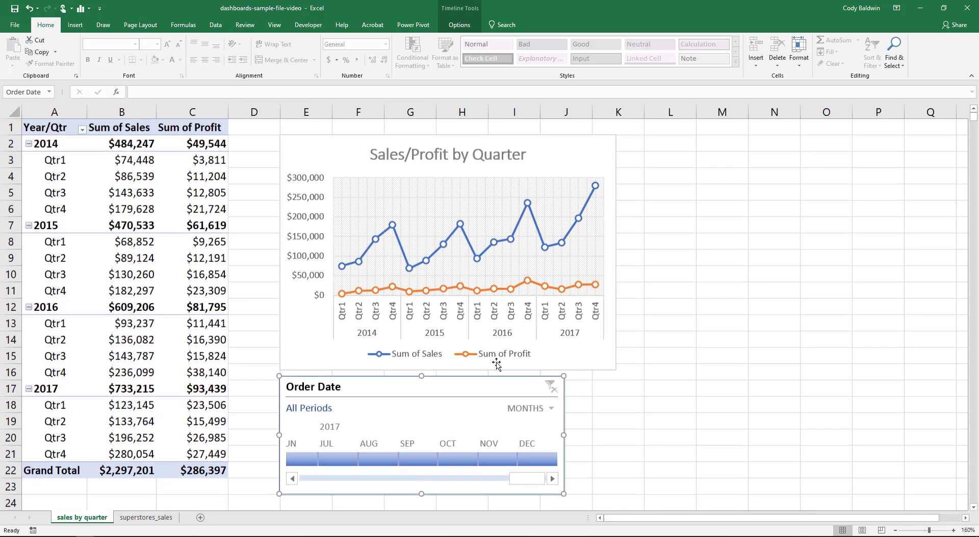
Step: Filter the PivotTable and chart by single months from August to November 2017 with the timeline, ending on September 2017
left_click(380, 460)
left_click(420, 459)
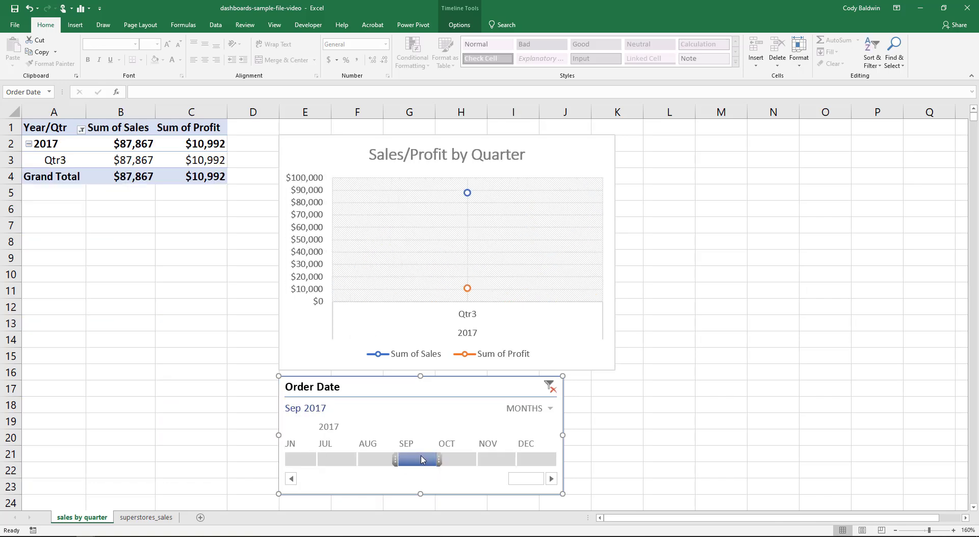
left_click(449, 459)
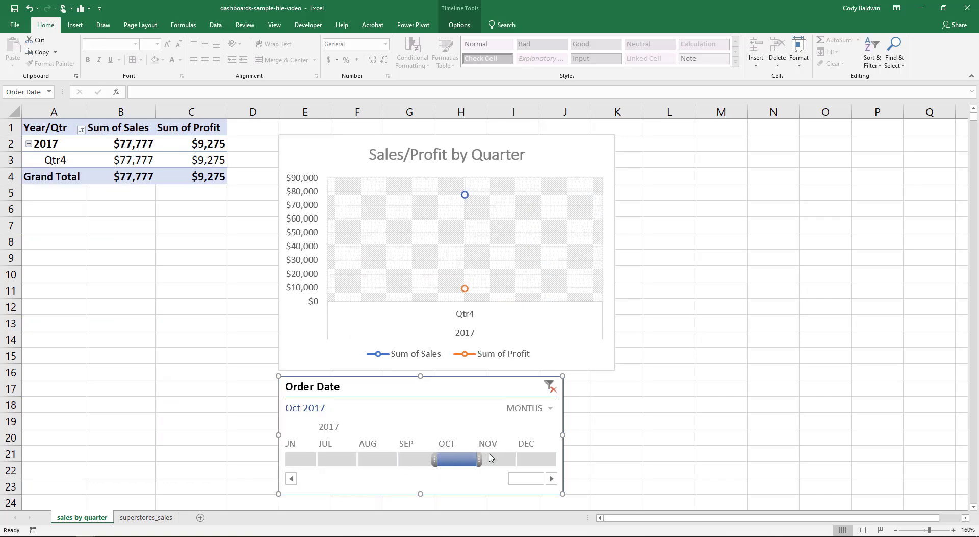
left_click(494, 458)
left_click(416, 459)
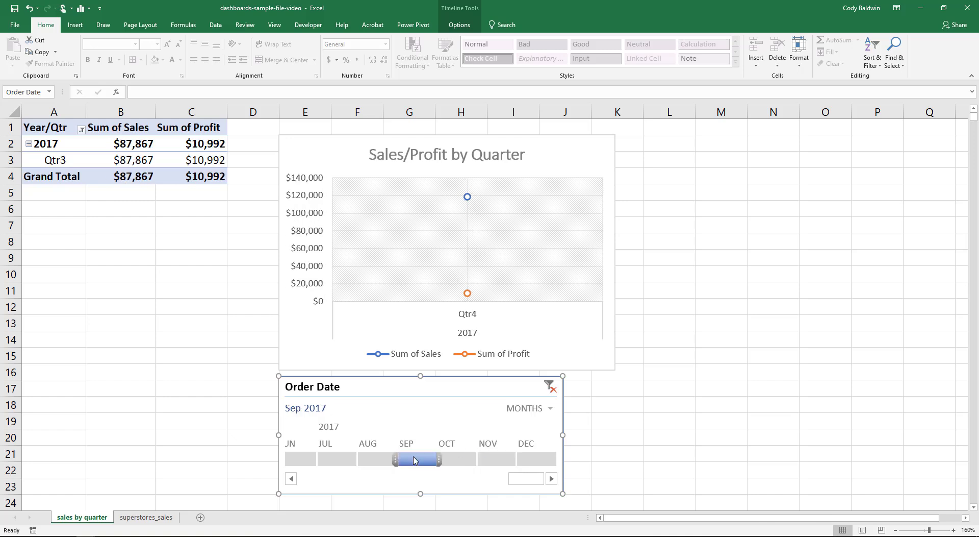
Step: Switch the Order Date timeline's time level to Years and narrow the timeline to fit the four years
left_click(371, 460)
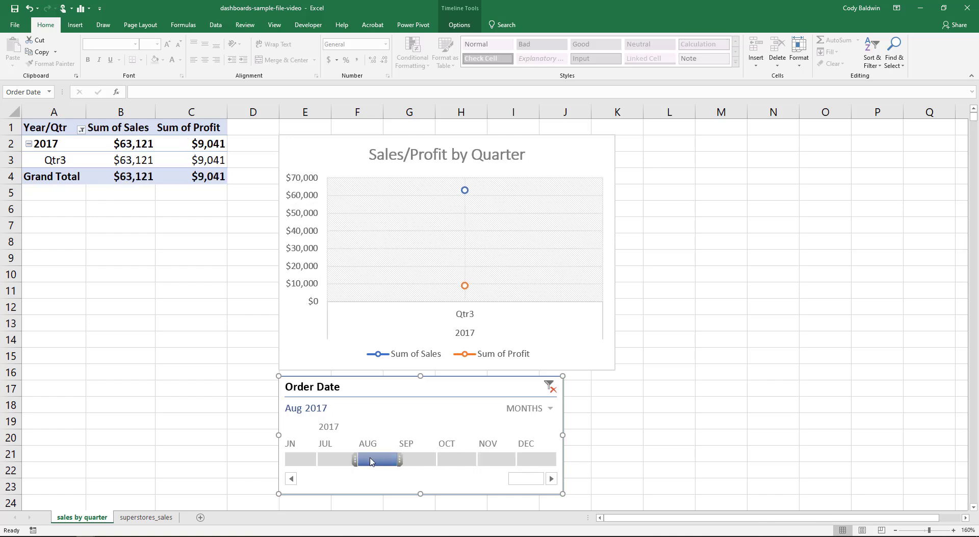
left_click(551, 409)
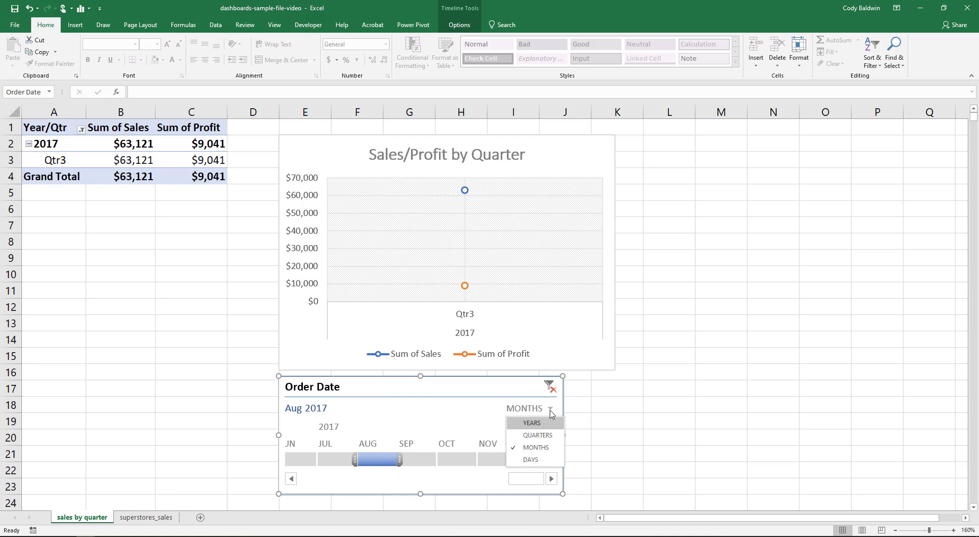
left_click(548, 423)
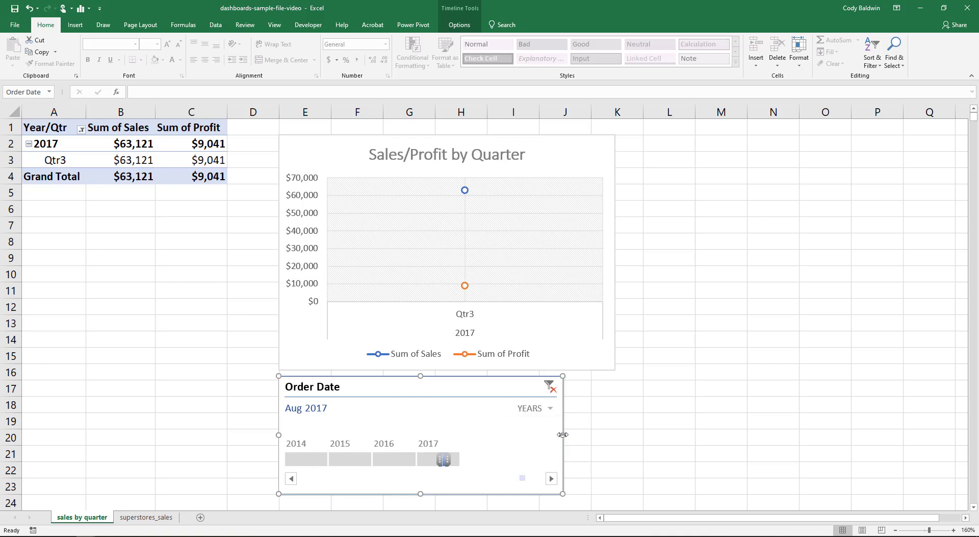
left_click_drag(562, 434, 481, 435)
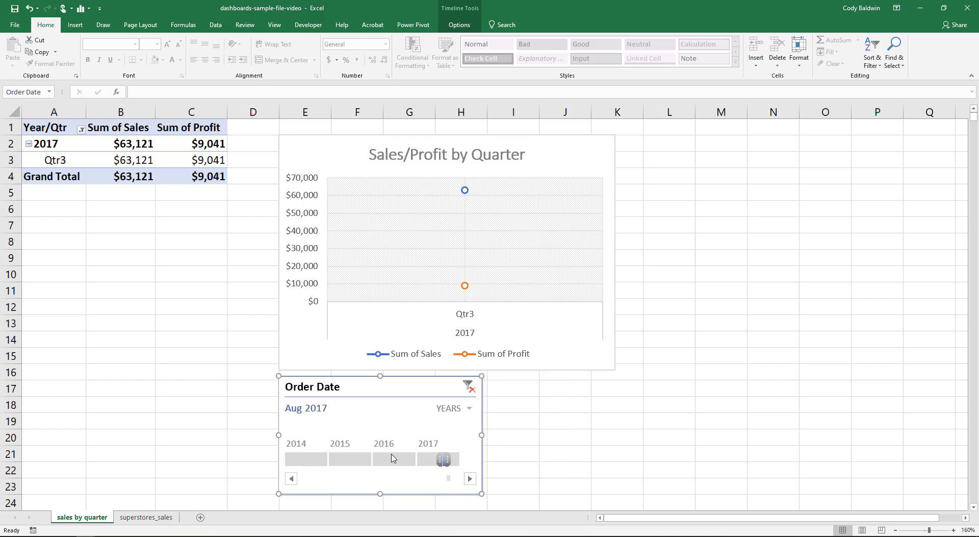
Step: Filter the chart with the timeline by 2016, 2015 and the 2015–2016 range, and clear the filter to show all periods
left_click(394, 459)
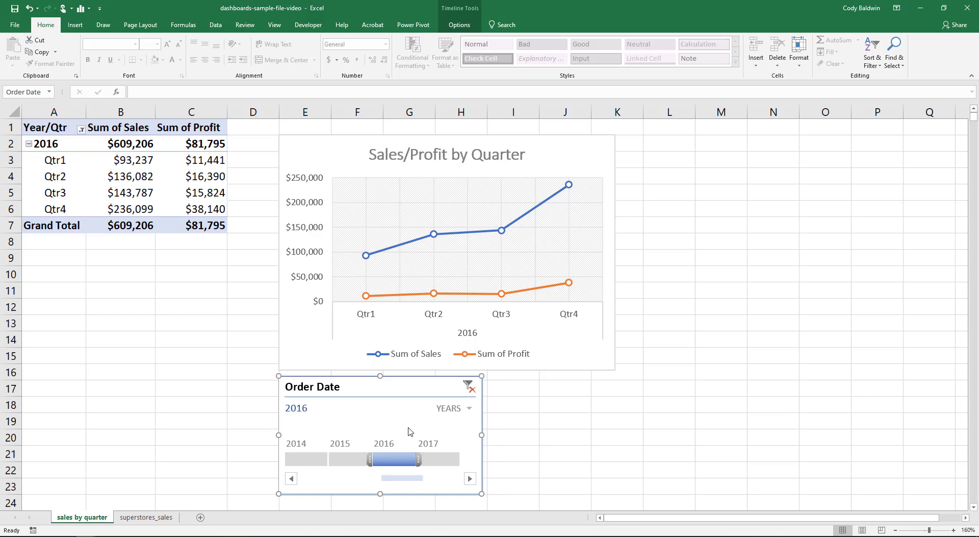
left_click(361, 459)
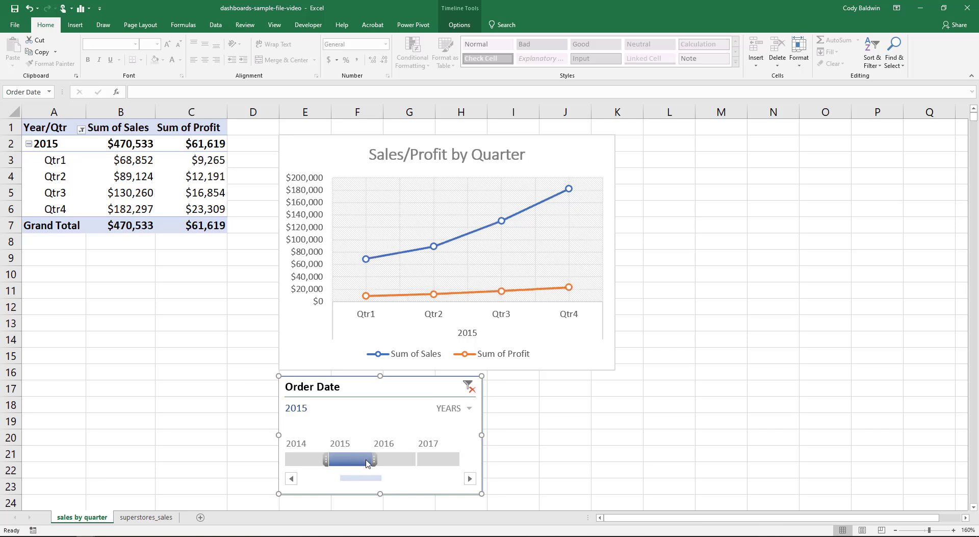
left_click_drag(377, 459, 418, 459)
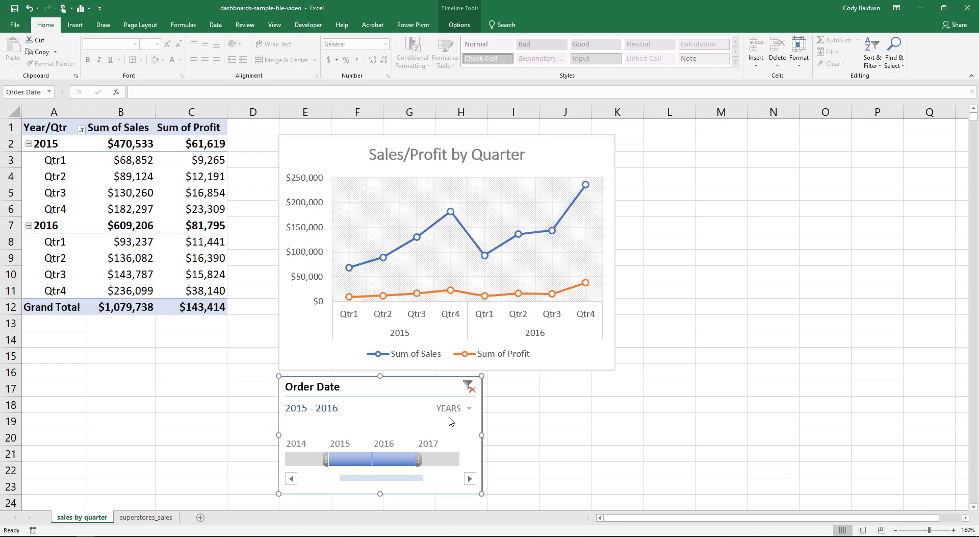
left_click(469, 386)
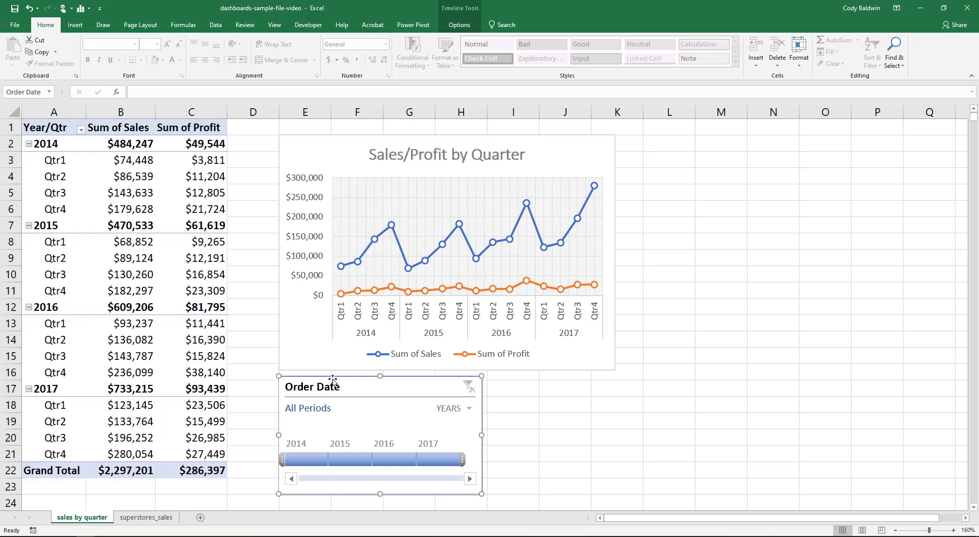
Step: Check the Product Category column on the superstores_sales sheet and insert a PivotChart of that data on a new worksheet
left_click(131, 517)
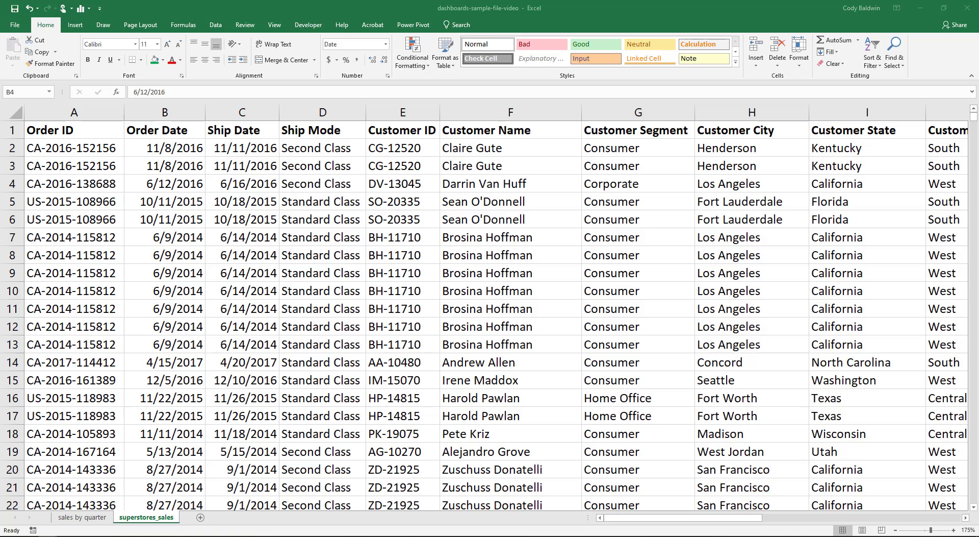
left_click(332, 240)
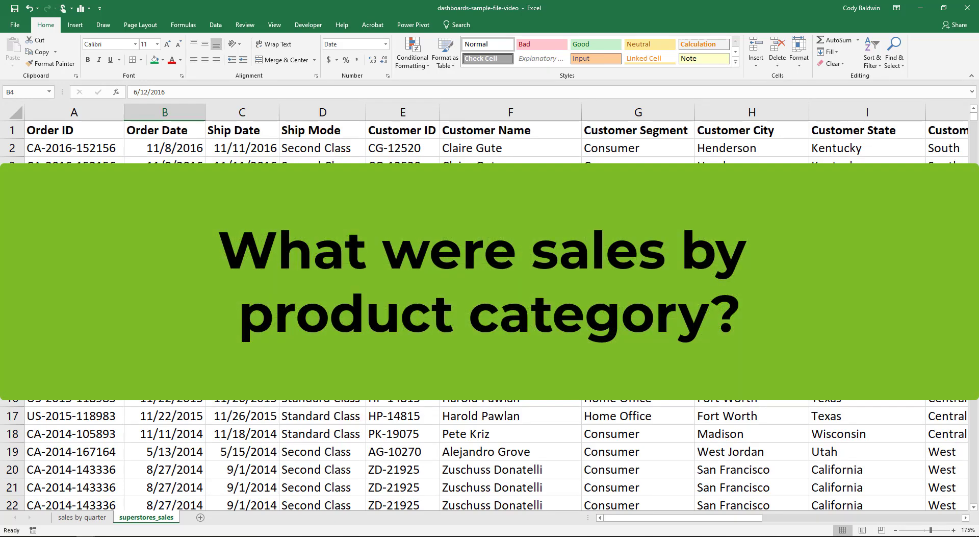
left_click_drag(720, 520, 879, 520)
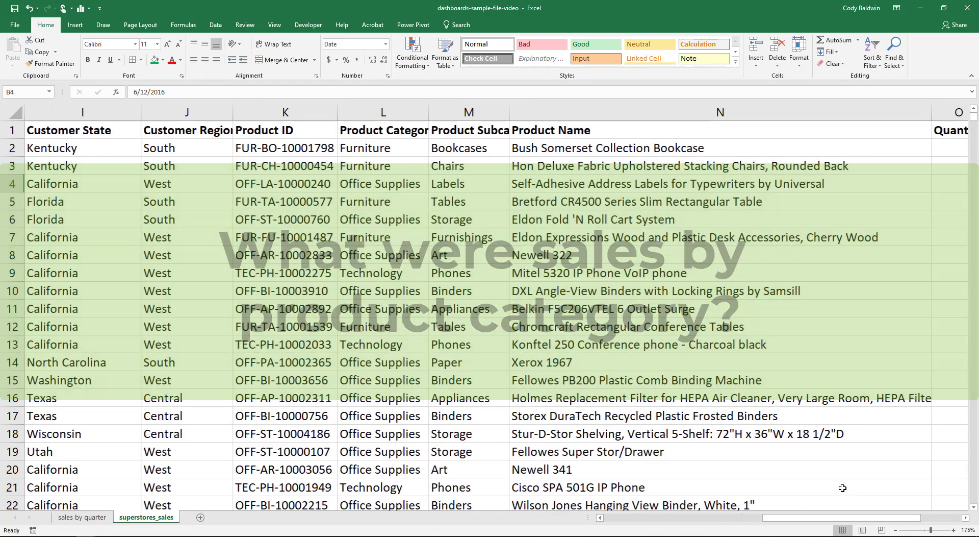
left_click(373, 132)
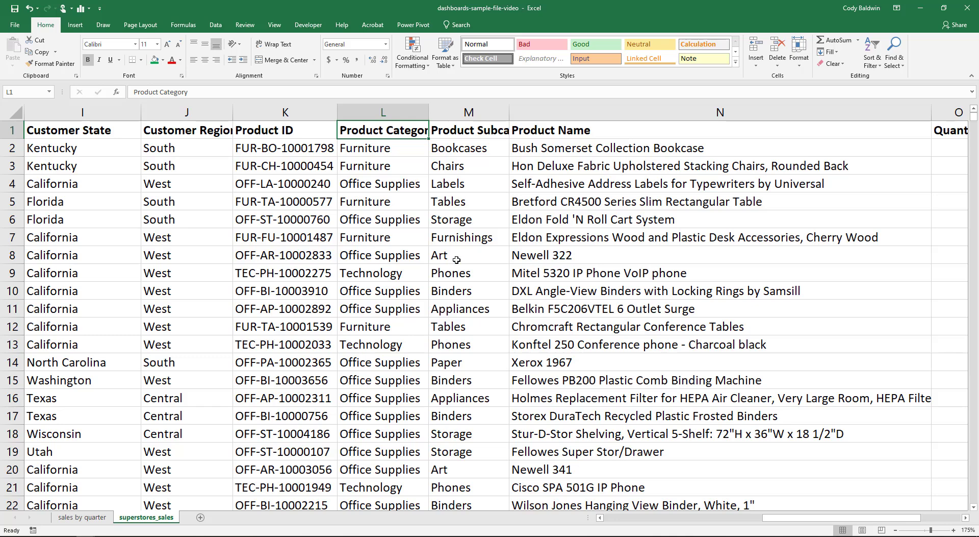
left_click(381, 169)
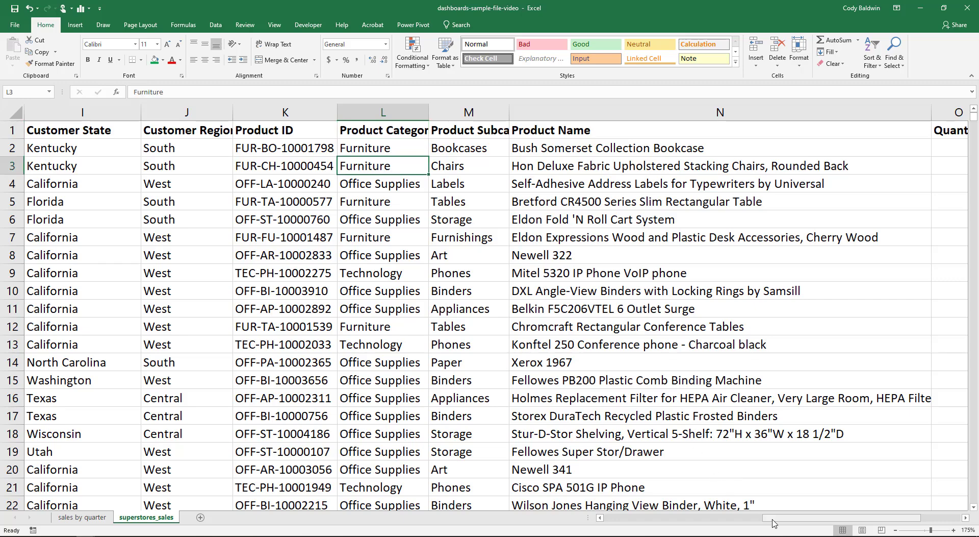
left_click_drag(765, 519, 601, 518)
left_click(77, 26)
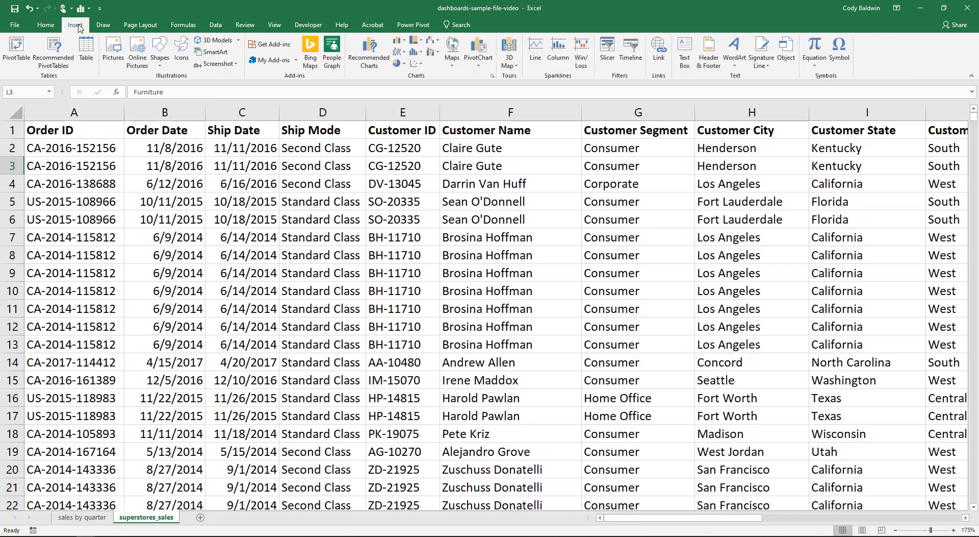
left_click(477, 49)
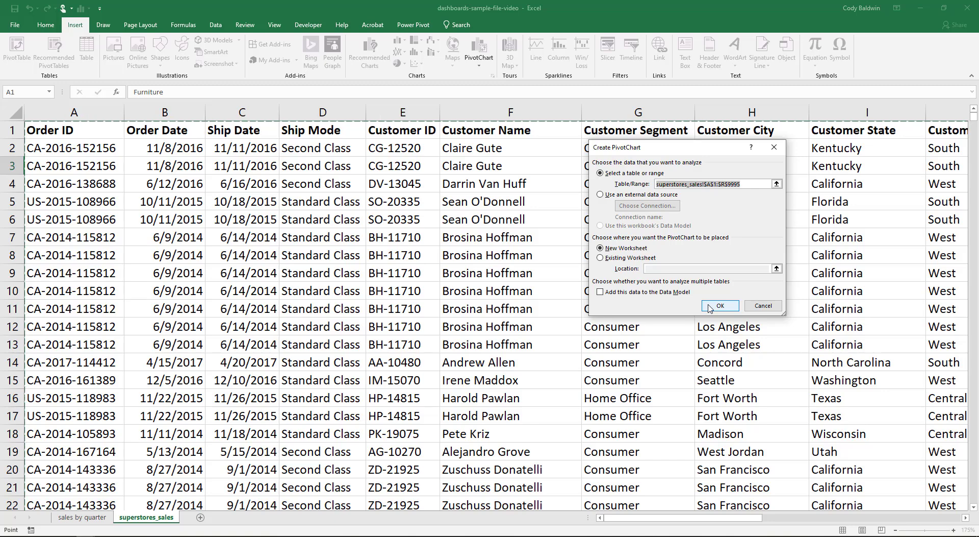
left_click(709, 306)
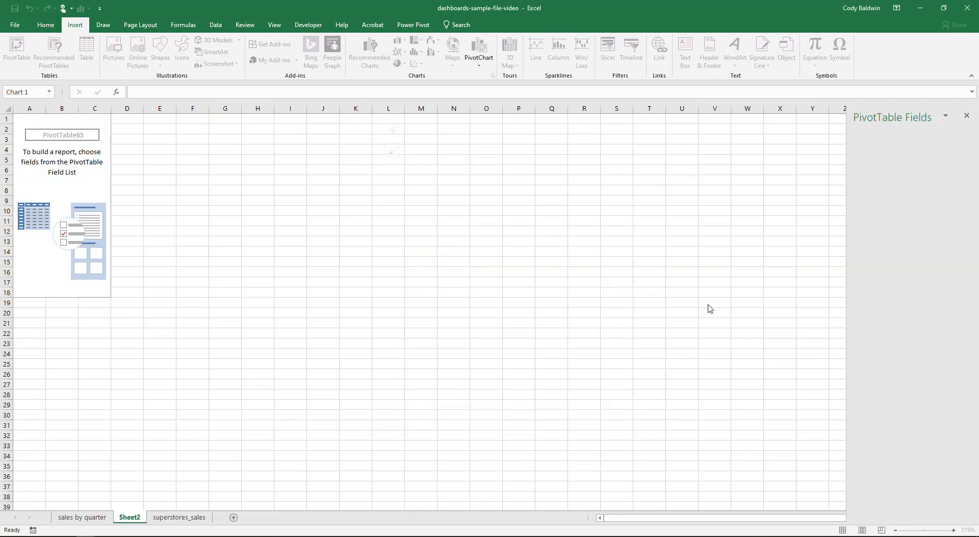
Step: Add the Product Category field to the new PivotChart's category axis
scroll(571, 281, "up", 5)
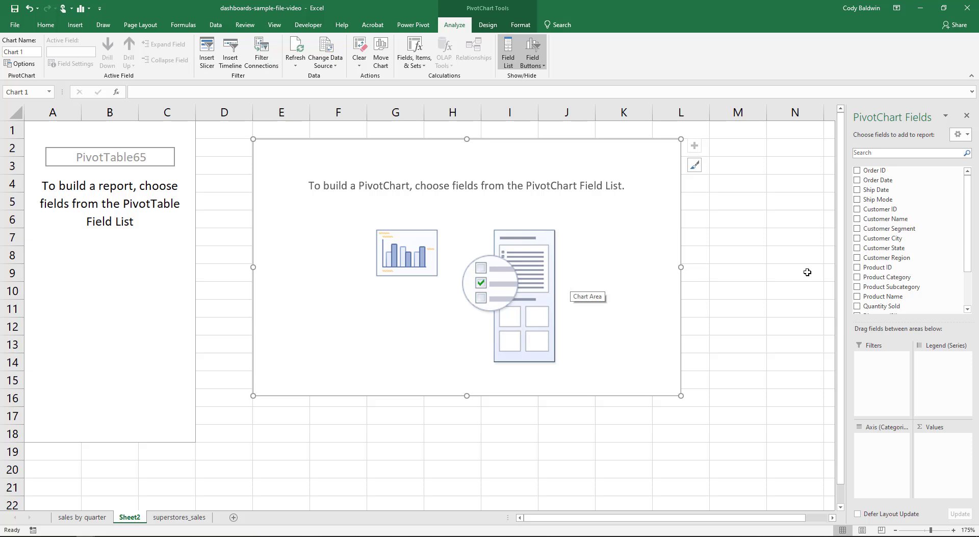
left_click_drag(969, 241, 971, 274)
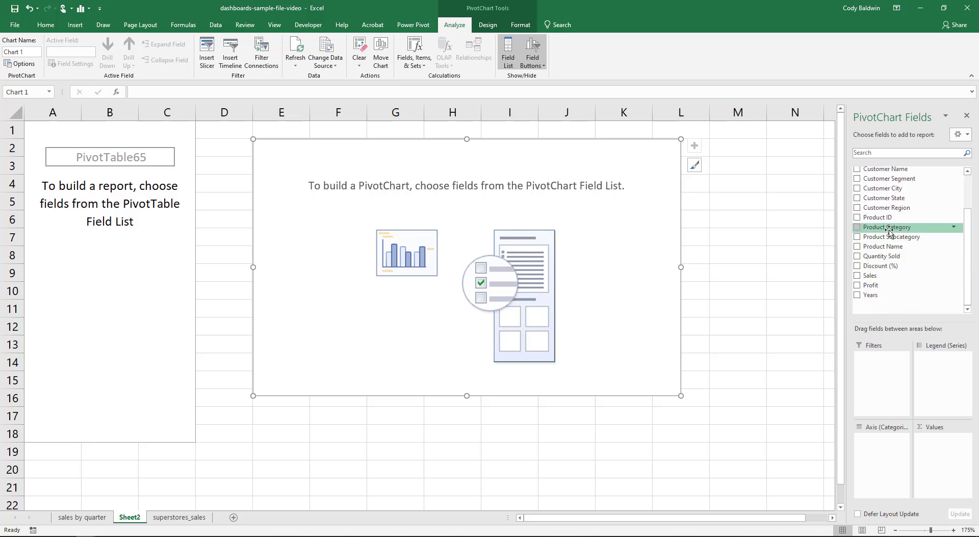
left_click_drag(890, 230, 897, 448)
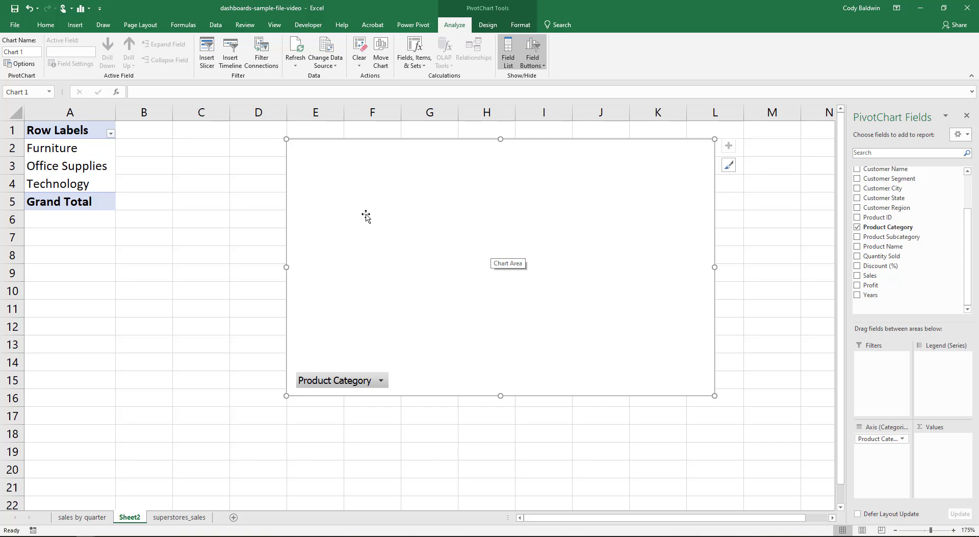
Step: Rename the PivotTable's Row Labels header in cell A1 as "Product Category"
left_click(65, 132)
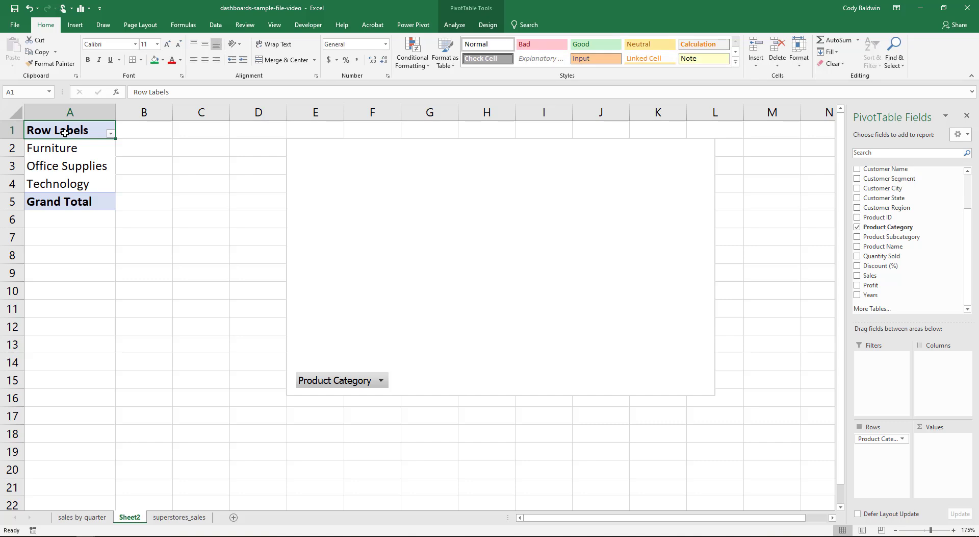
type("Pr")
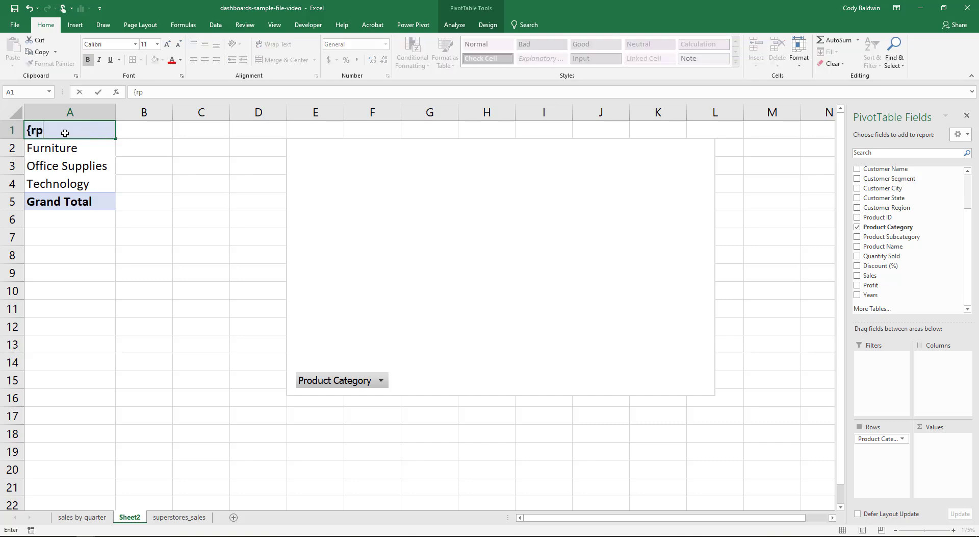
key("BackSpace")
key("BackSpace")
type("Product Category")
key("Return")
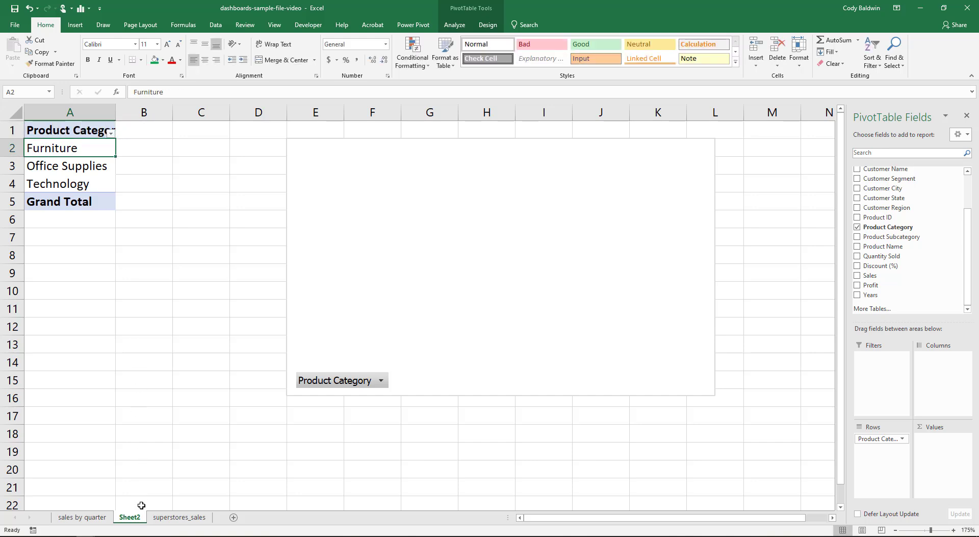
Step: Rename the worksheet Sheet2 as "sales by product category"
double_click(130, 517)
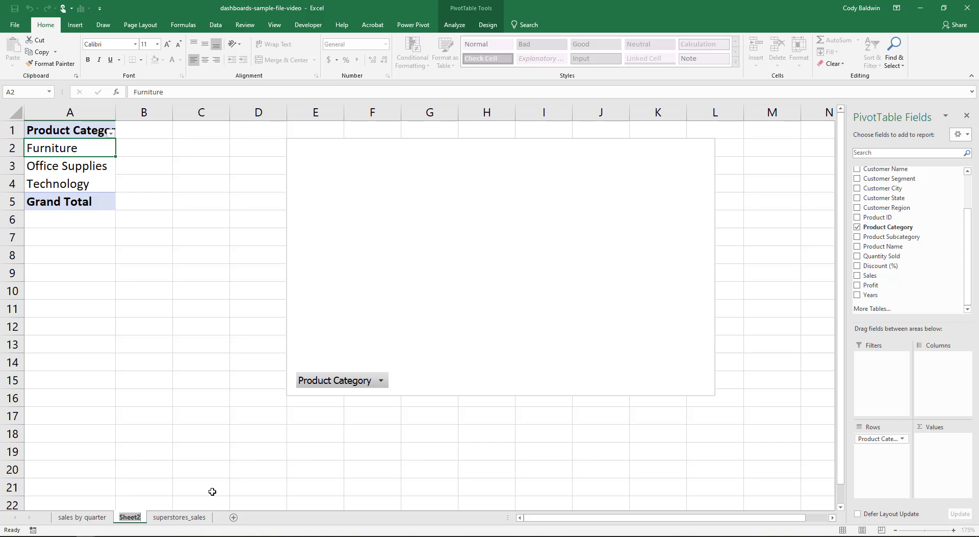
type("s")
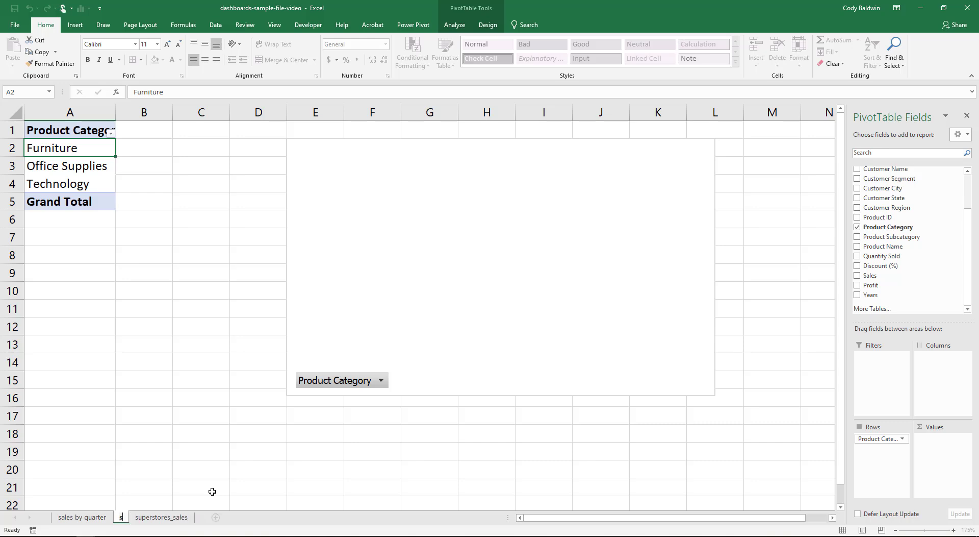
type("ales by p")
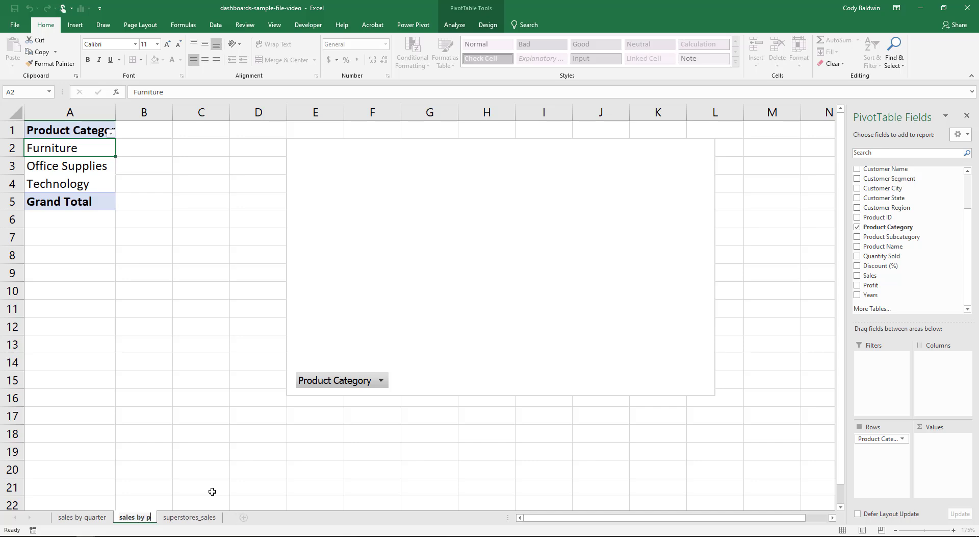
type("roduct category")
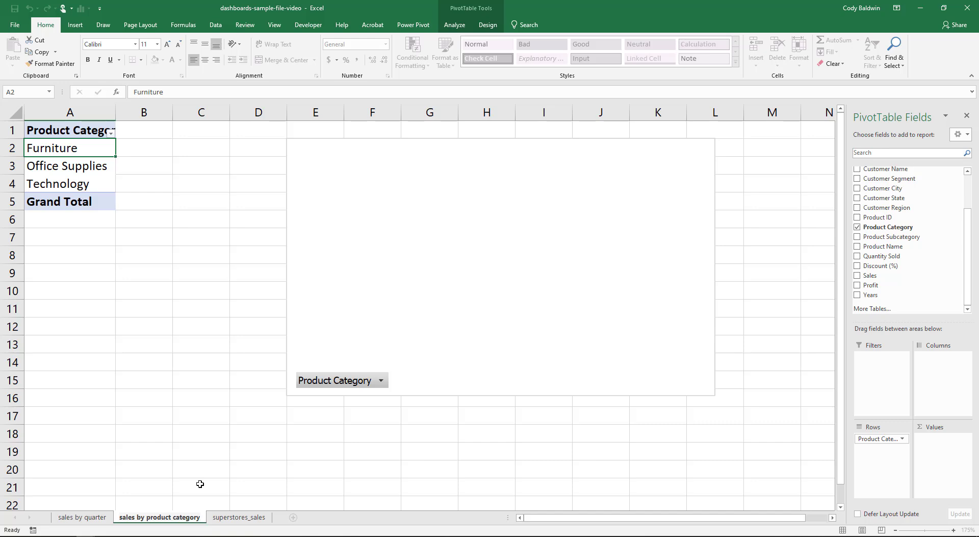
left_click(147, 283)
Step: Add the Sales field to the PivotTable's values and format the sales amounts as Currency without decimal places
left_click(84, 169)
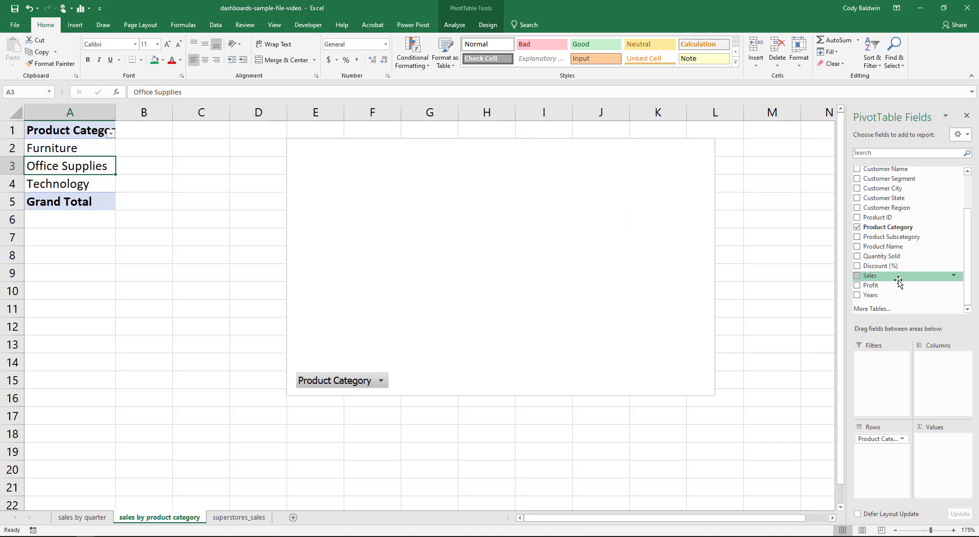
left_click_drag(895, 278, 942, 456)
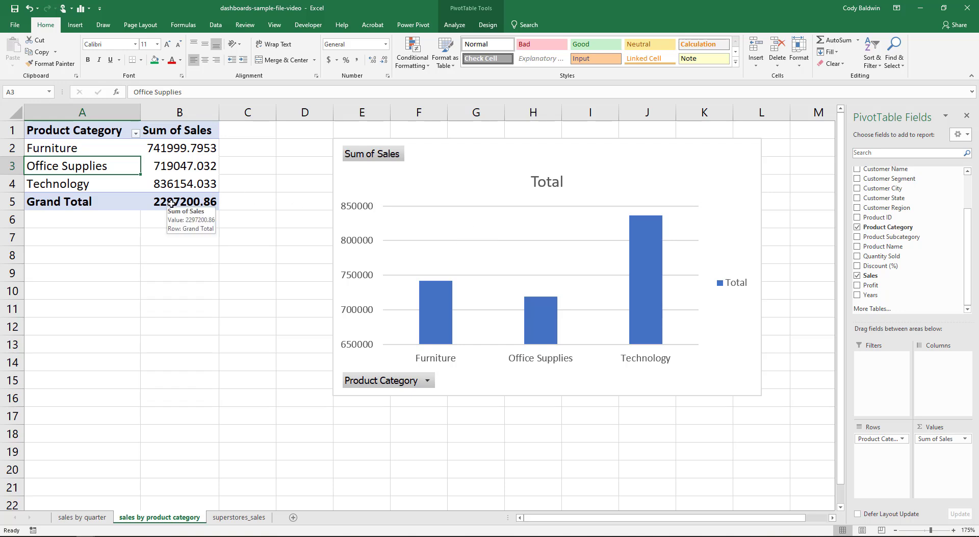
left_click_drag(170, 203, 183, 147)
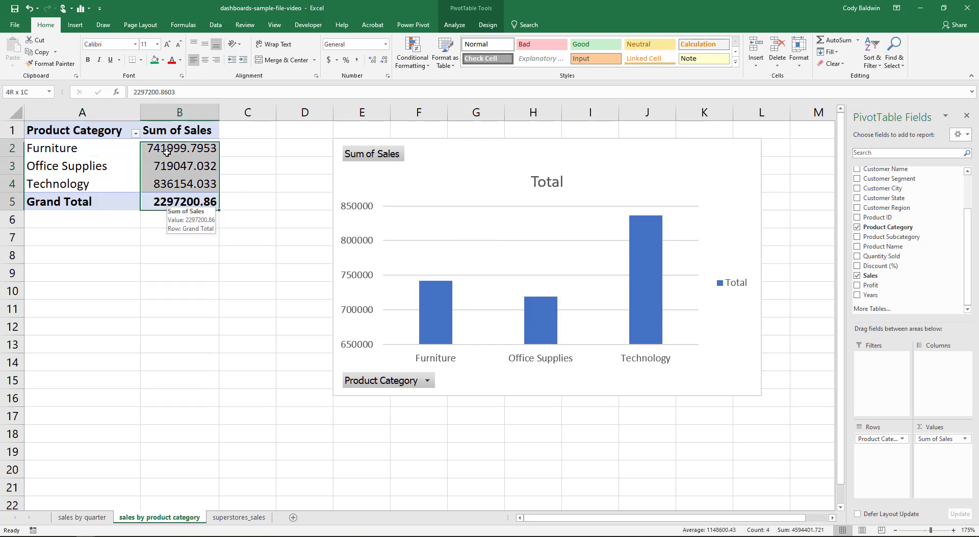
left_click(387, 46)
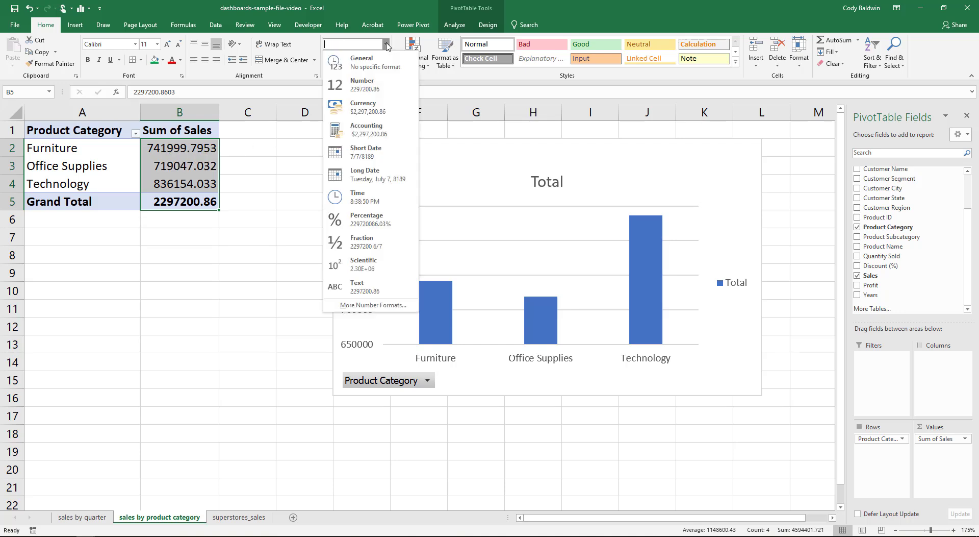
left_click(380, 104)
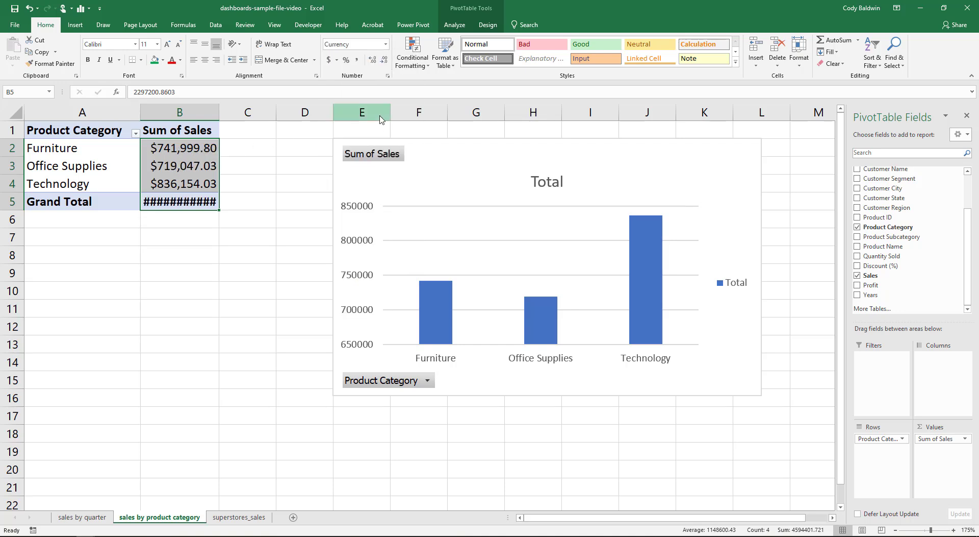
left_click(385, 61)
left_click(384, 62)
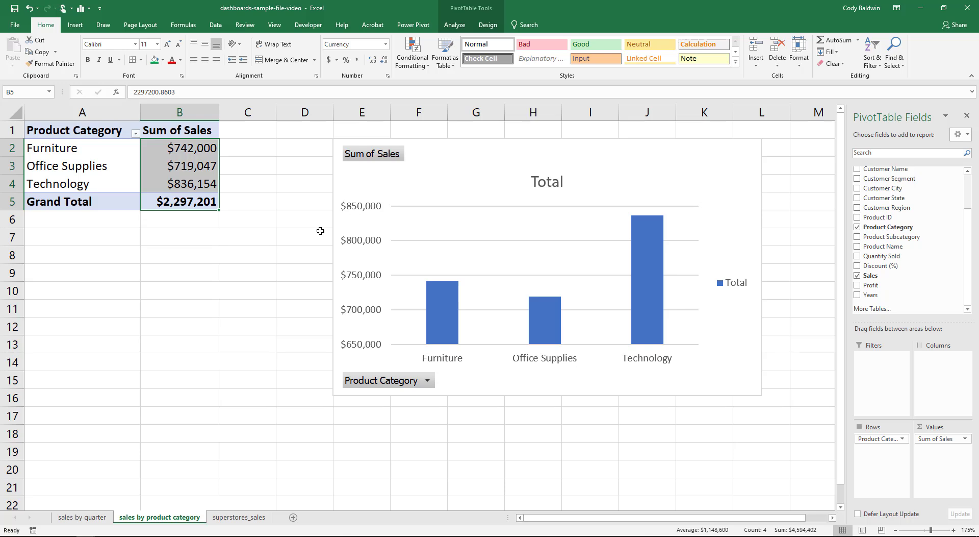
Step: Sort the product categories by Sum of Sales from largest to smallest
right_click(192, 167)
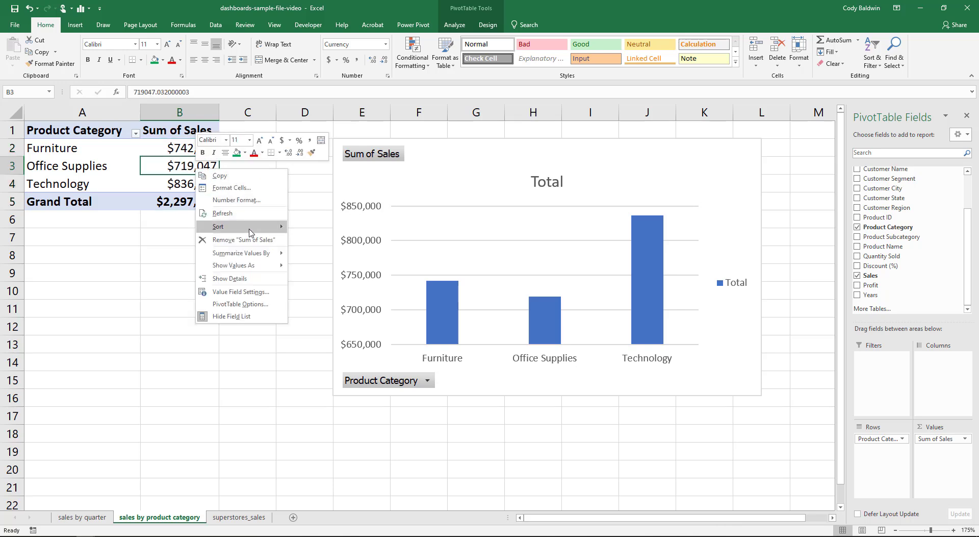
mouse_move(250, 232)
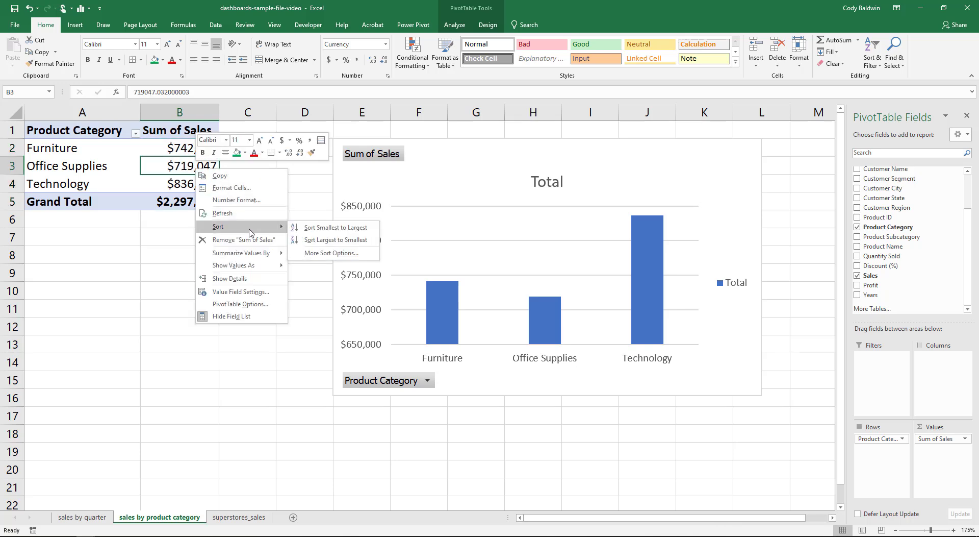
left_click(321, 242)
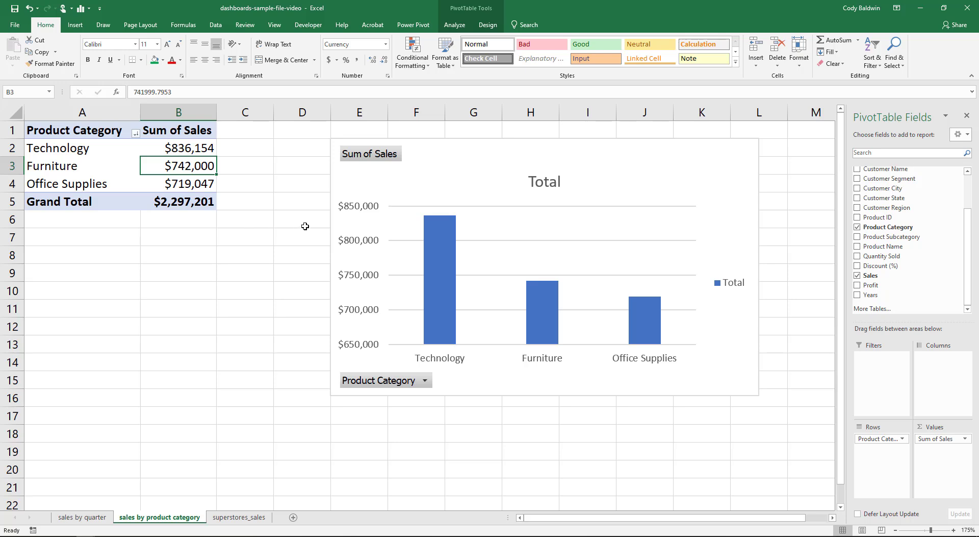
Step: Replace the PivotChart's title with "Sales by Product Category"
left_click(530, 181)
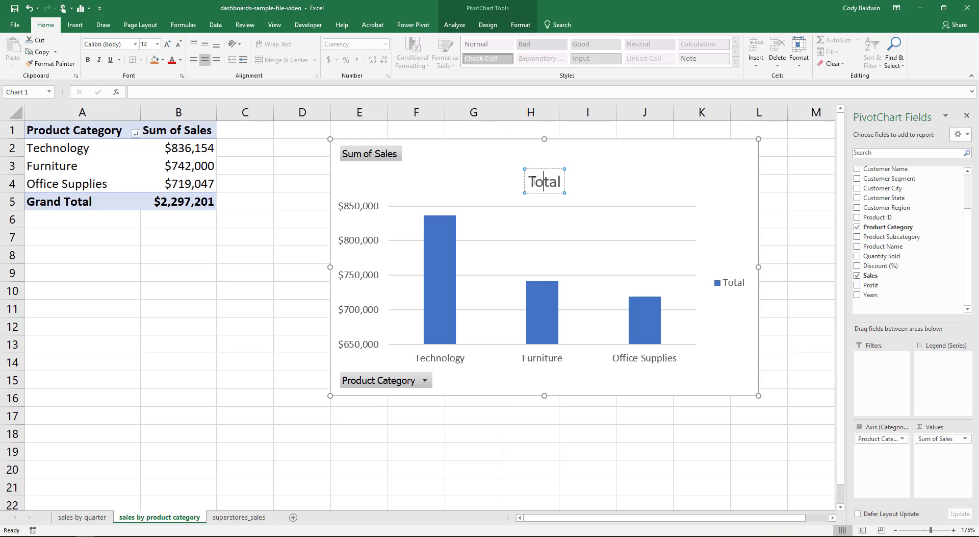
left_click_drag(530, 181, 606, 178)
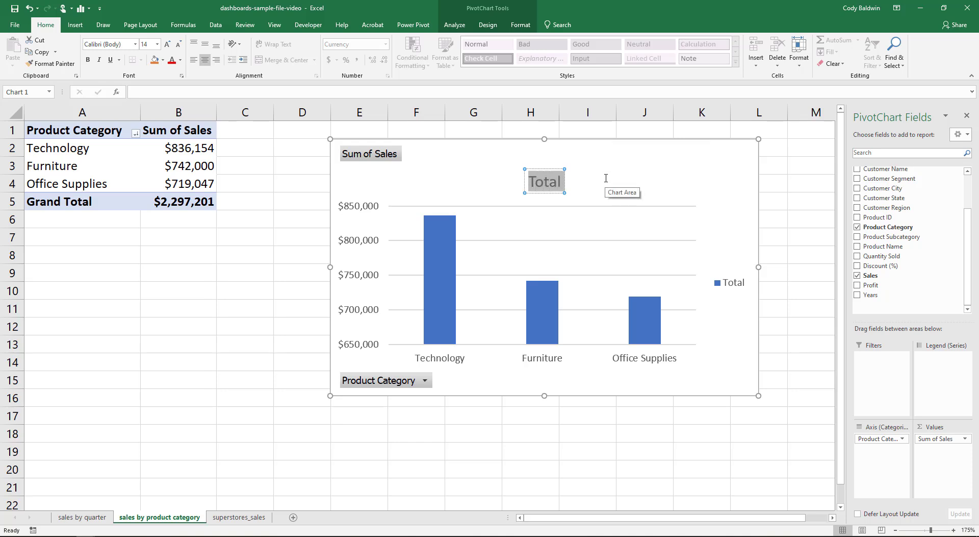
type("Sales by Pr")
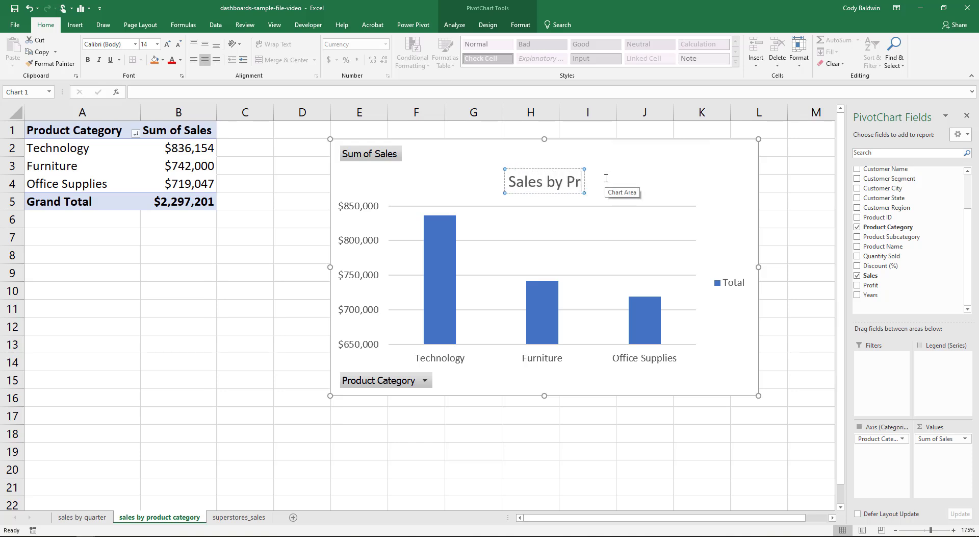
type("oduct Category")
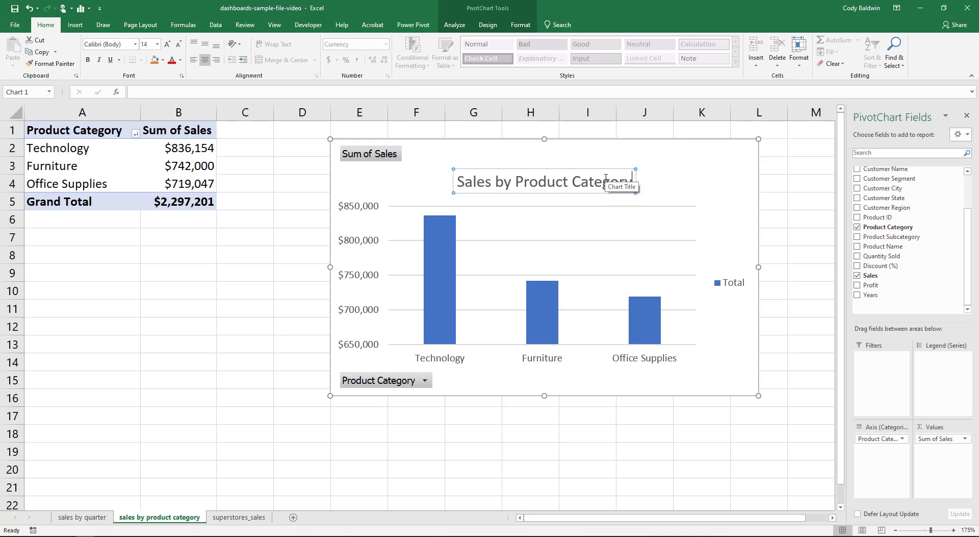
Step: Remove the PivotChart's legend and hide all field buttons on the chart
left_click(721, 283)
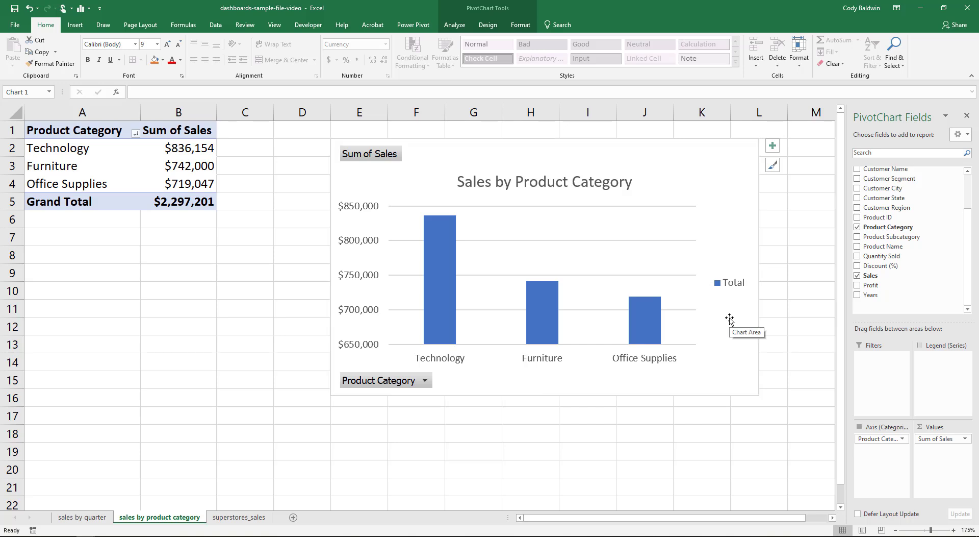
key("Delete")
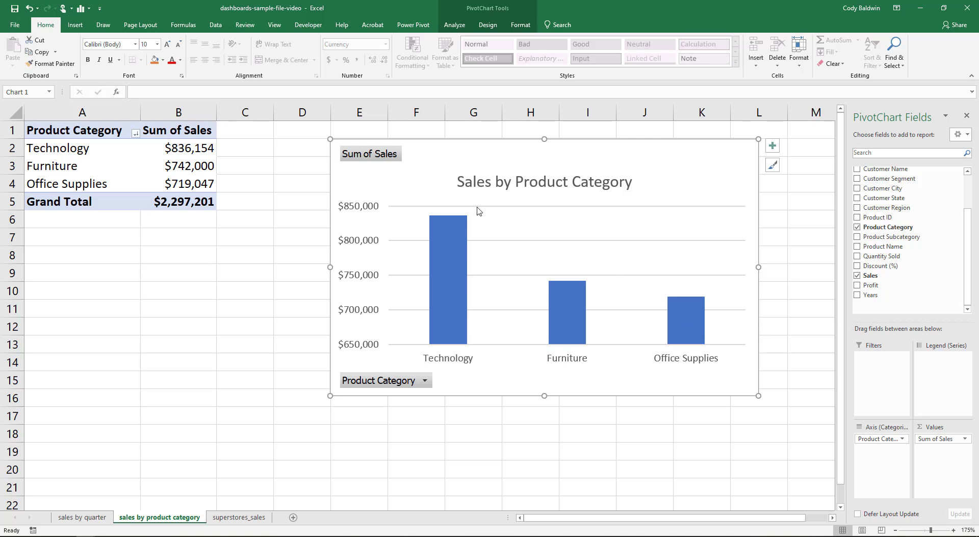
right_click(374, 155)
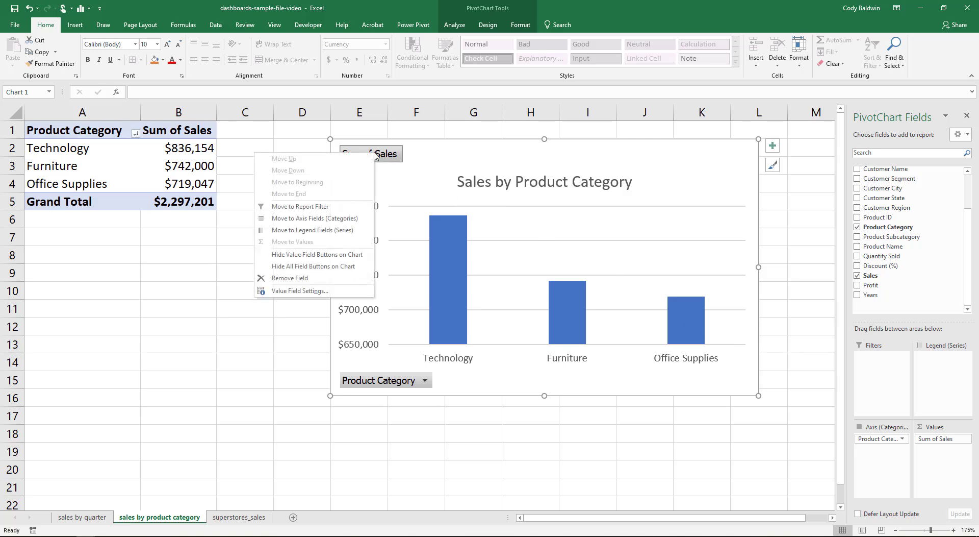
left_click(326, 265)
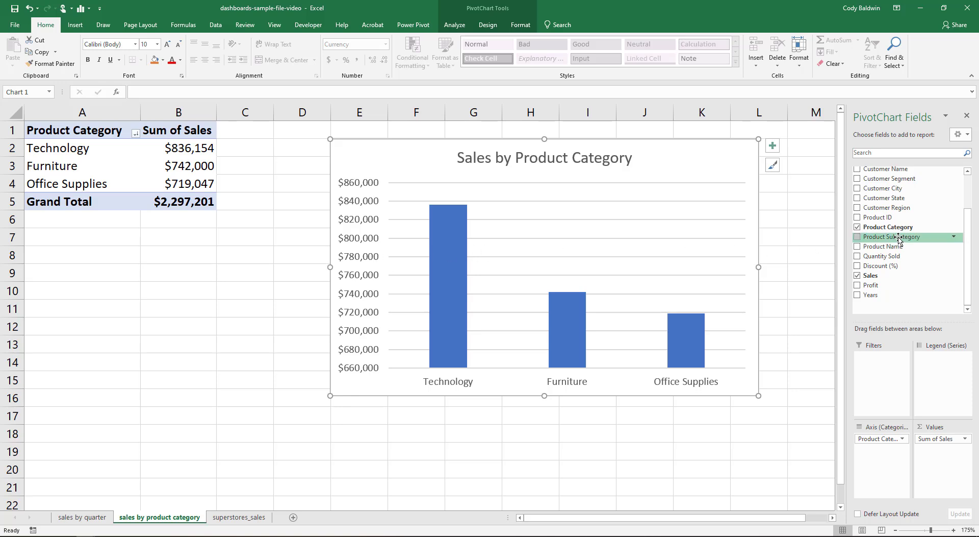
Step: Add Product Subcategory below Product Category in the chart's axis fields and sort the subcategories by sales from largest to smallest
left_click_drag(899, 240, 899, 456)
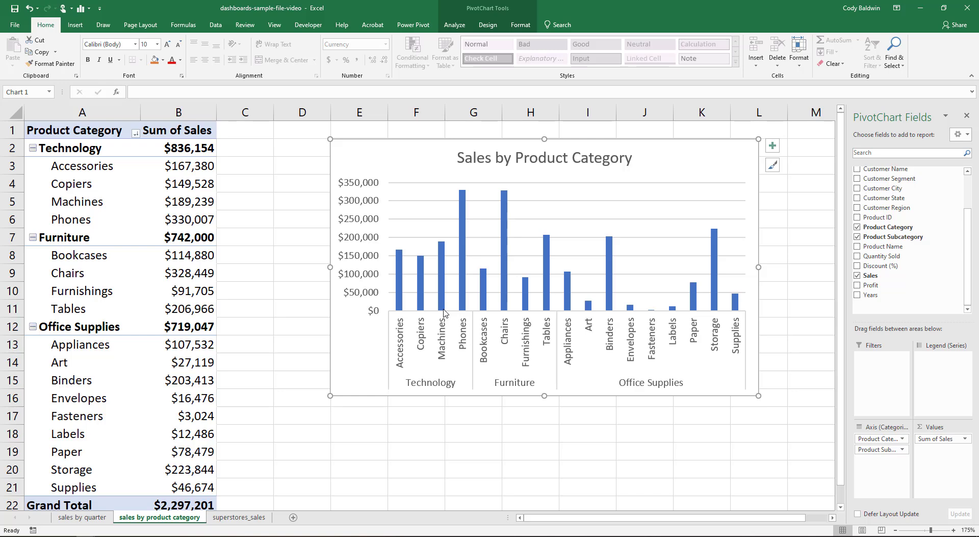
right_click(190, 185)
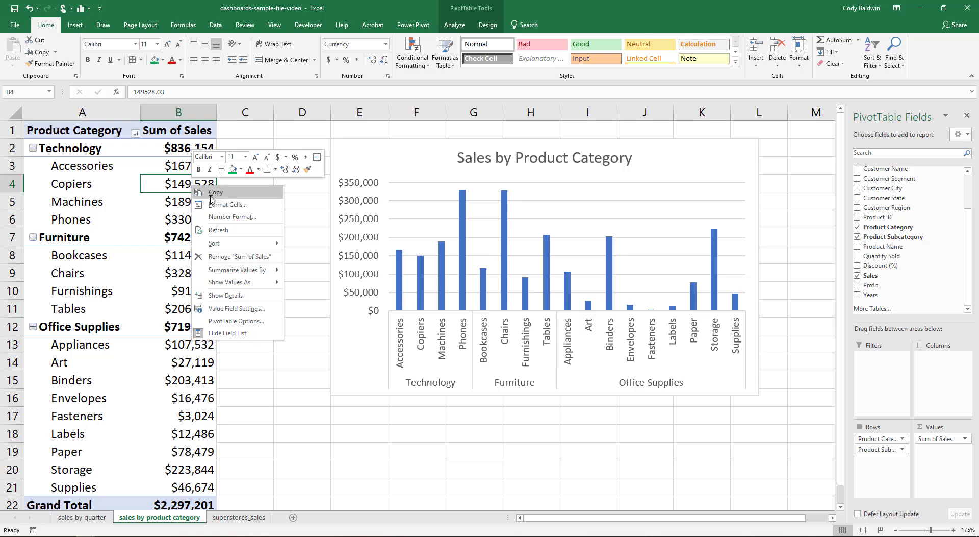
mouse_move(250, 244)
left_click(324, 255)
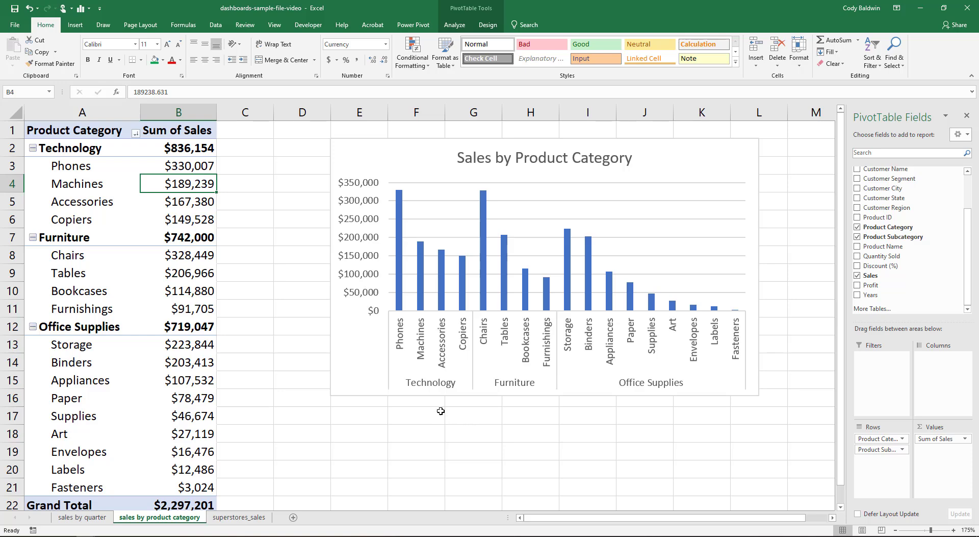
Step: Apply the eighth chart style, with a hatched plot area and gridlines, to the Sales by Product Category chart
left_click(620, 382)
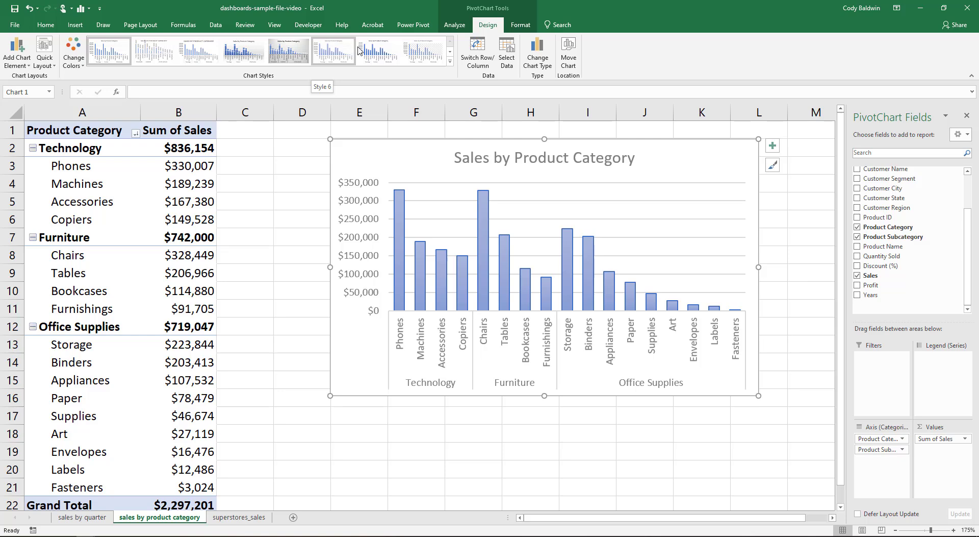
left_click(412, 50)
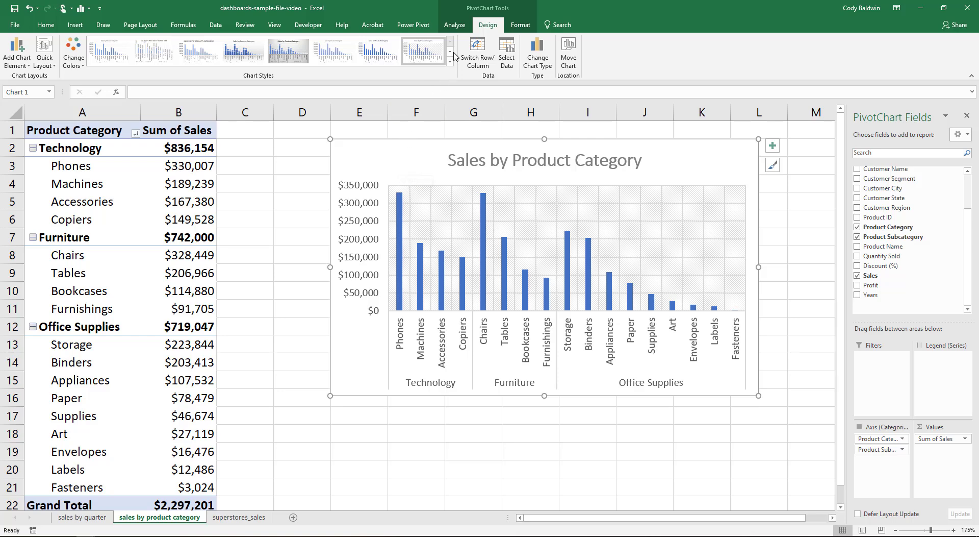
Step: Insert slicers for Customer Segment and Customer Region for the product category PivotChart
left_click(454, 25)
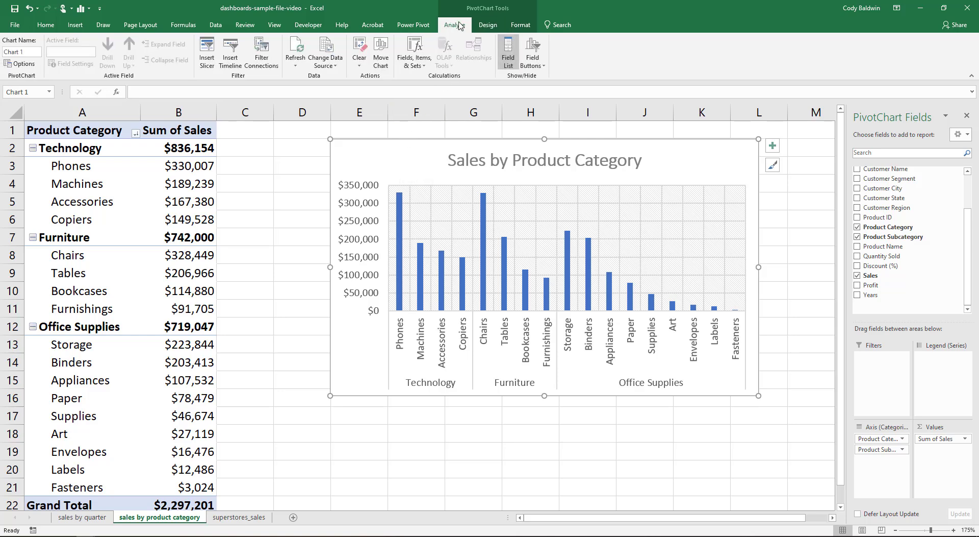
left_click(207, 52)
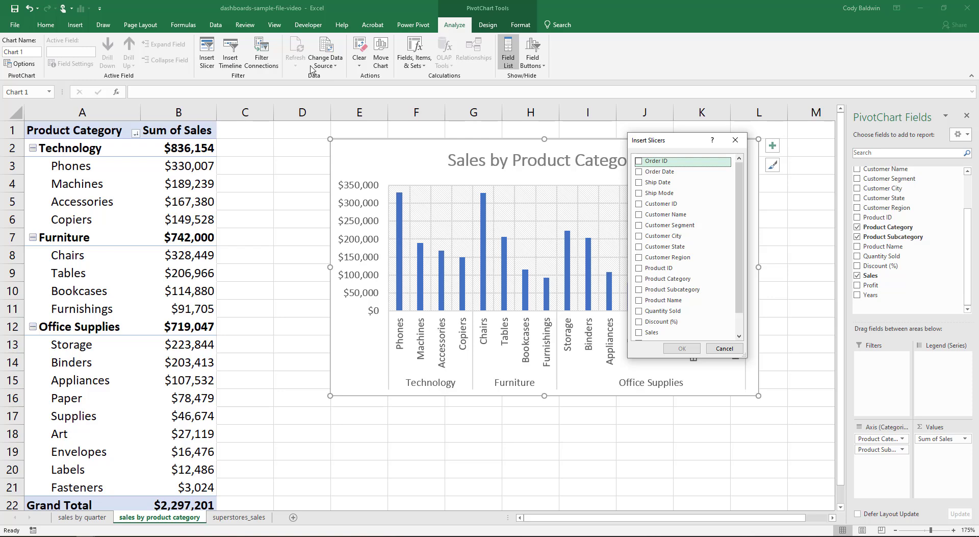
left_click(649, 260)
left_click(639, 226)
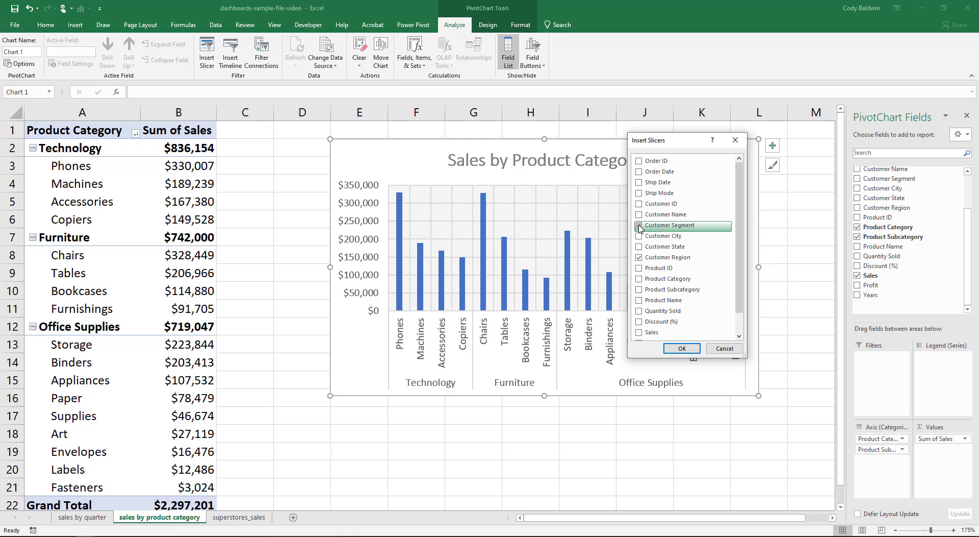
left_click(640, 226)
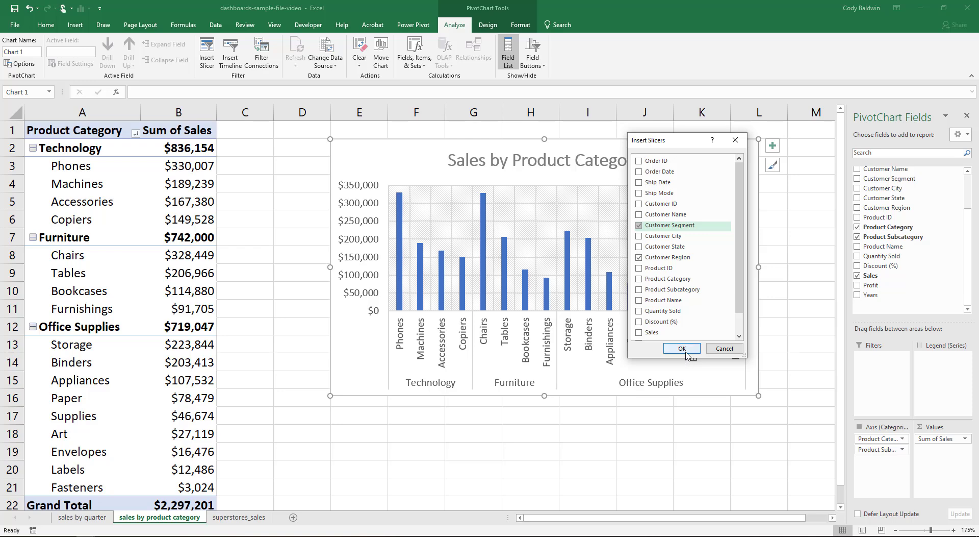
left_click(682, 348)
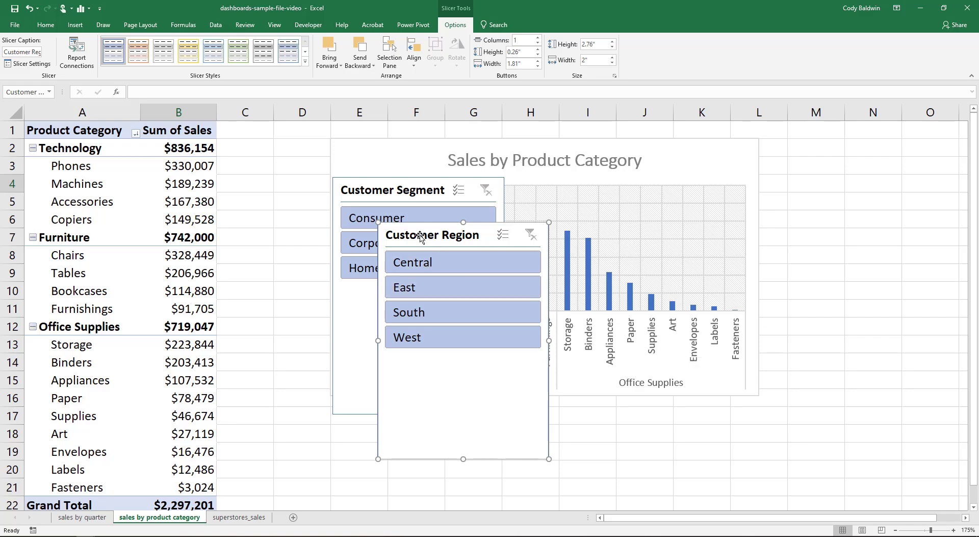
Step: Place the Customer Region slicer beside the chart's right edge and shorten it to just below the West option
left_click_drag(535, 230, 603, 236)
left_click_drag(478, 236, 795, 146)
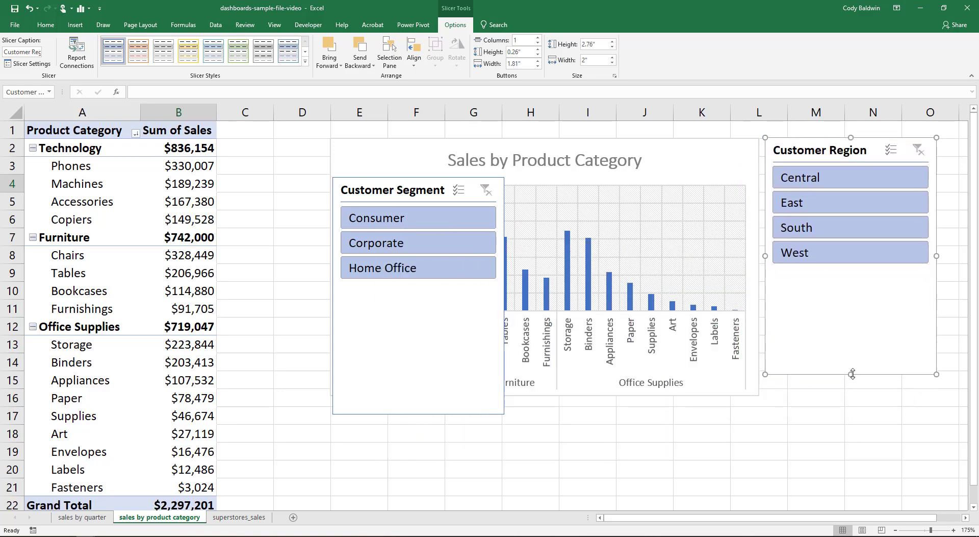
left_click_drag(851, 374, 849, 271)
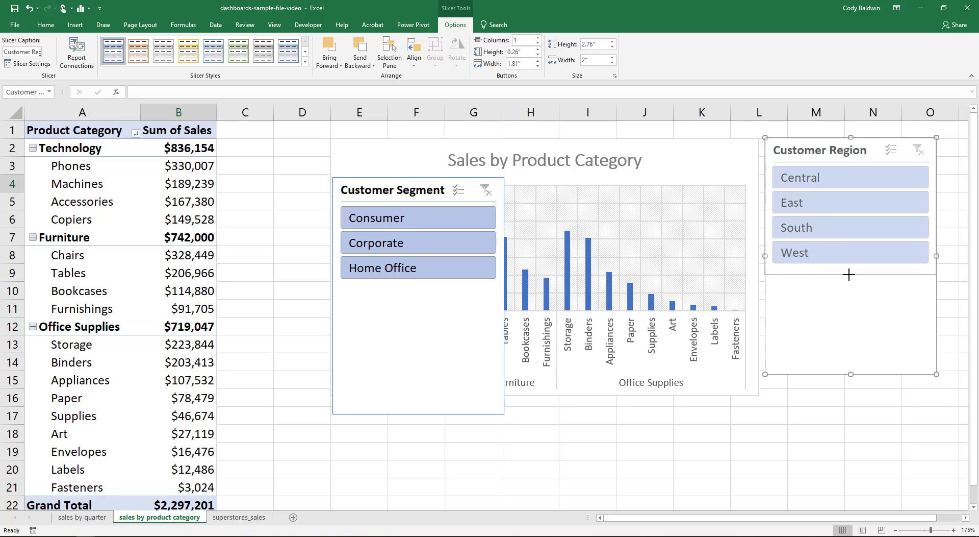
Step: Place the Customer Segment slicer directly below the Customer Region slicer and shorten it to about 1.35" high
left_click_drag(372, 188, 811, 287)
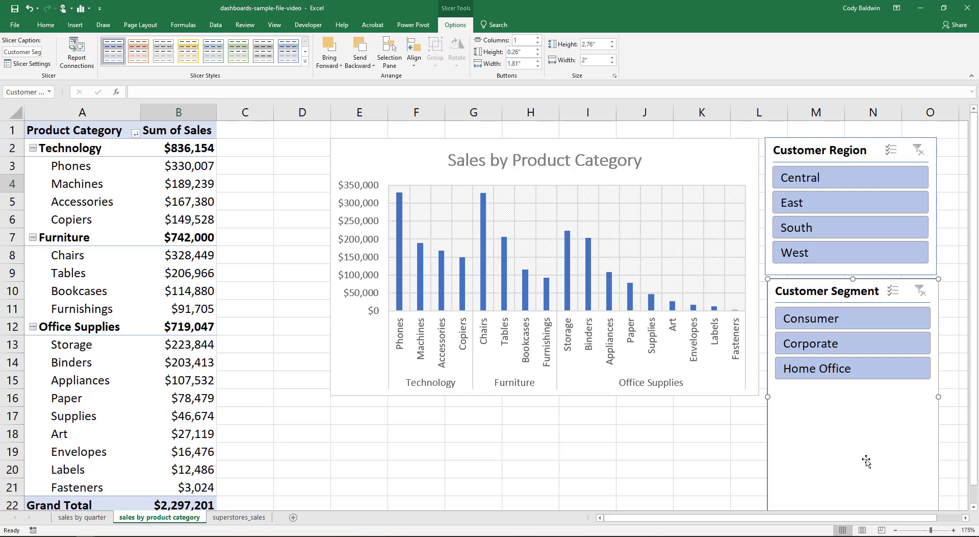
scroll(972, 443, "down", 1)
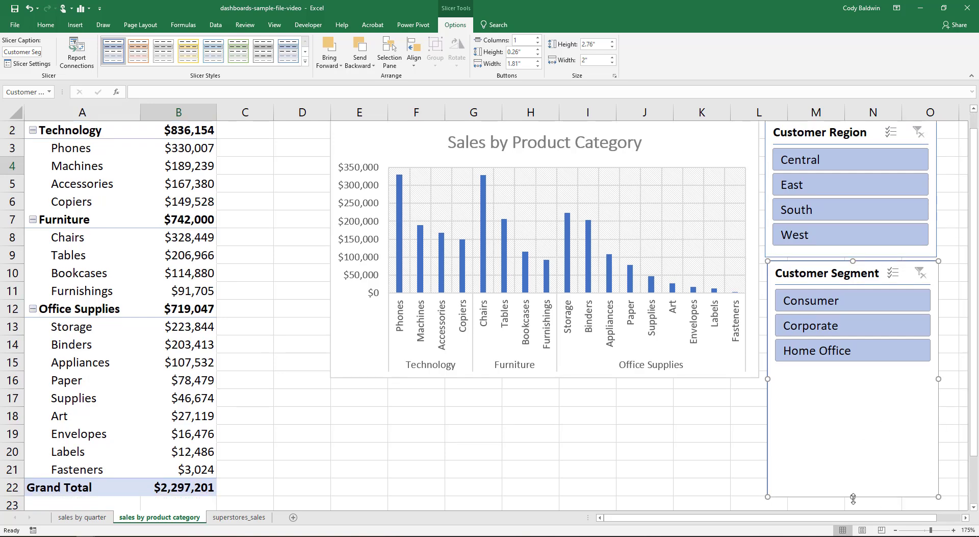
left_click_drag(854, 497, 847, 376)
left_click(694, 411)
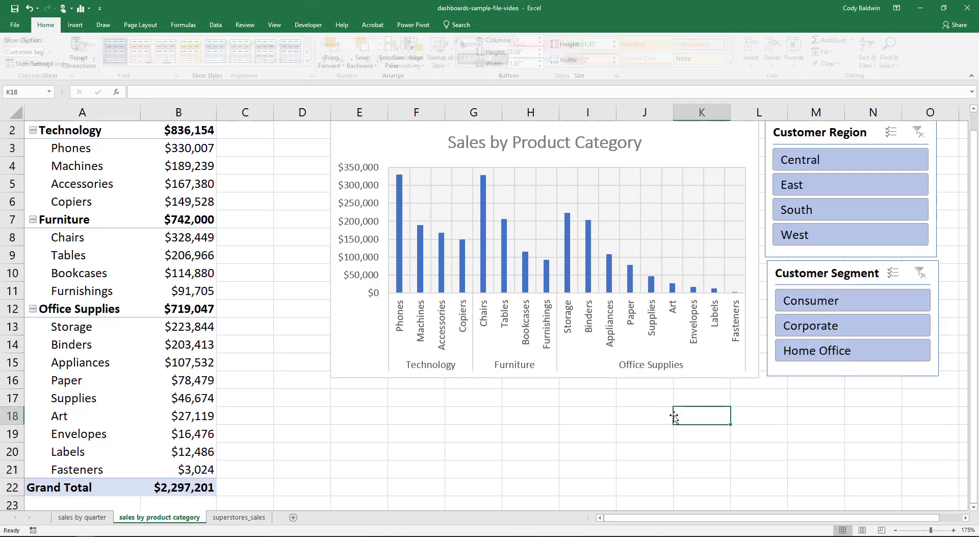
scroll(673, 409, "up", 1)
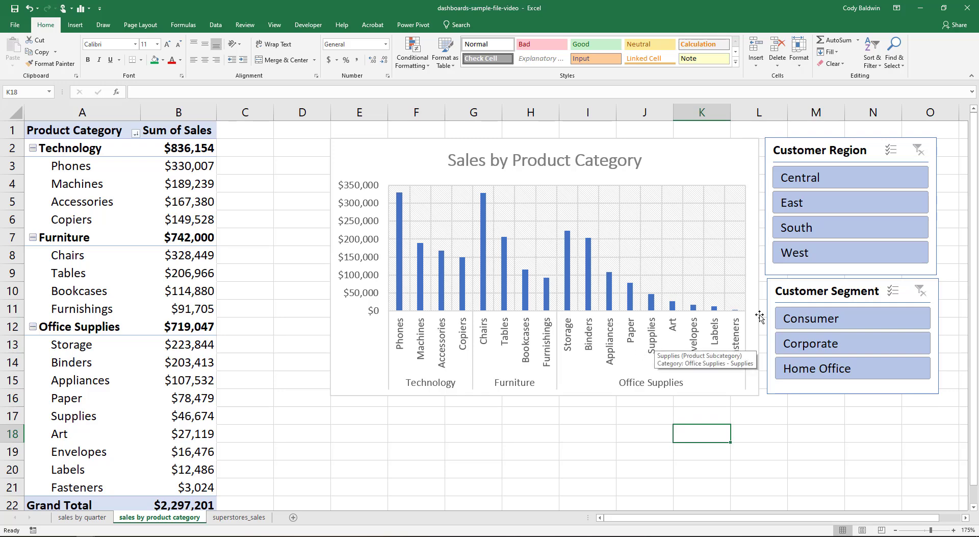
Step: Filter the chart to the Central region and the Consumer and Corporate segments, and clear both slicers' filters
left_click(815, 186)
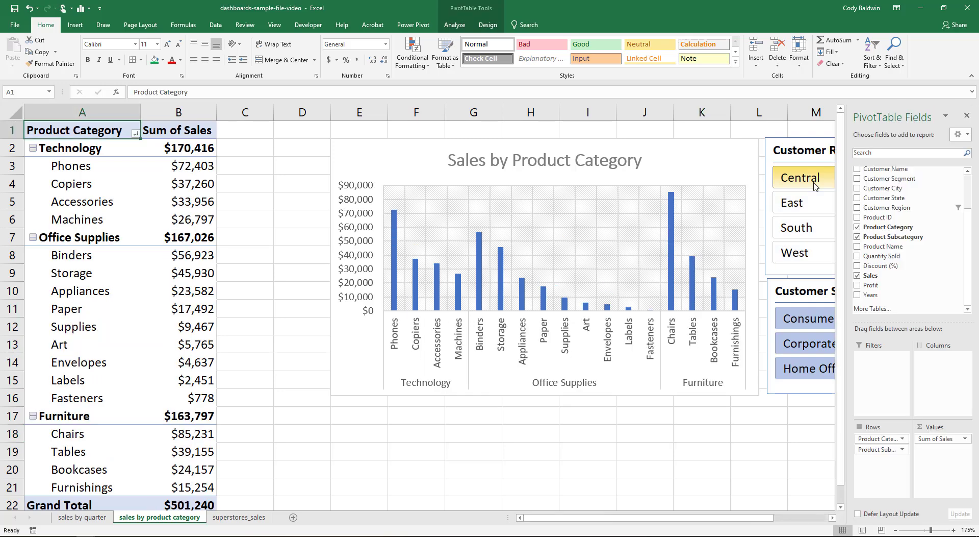
left_click_drag(698, 517, 735, 517)
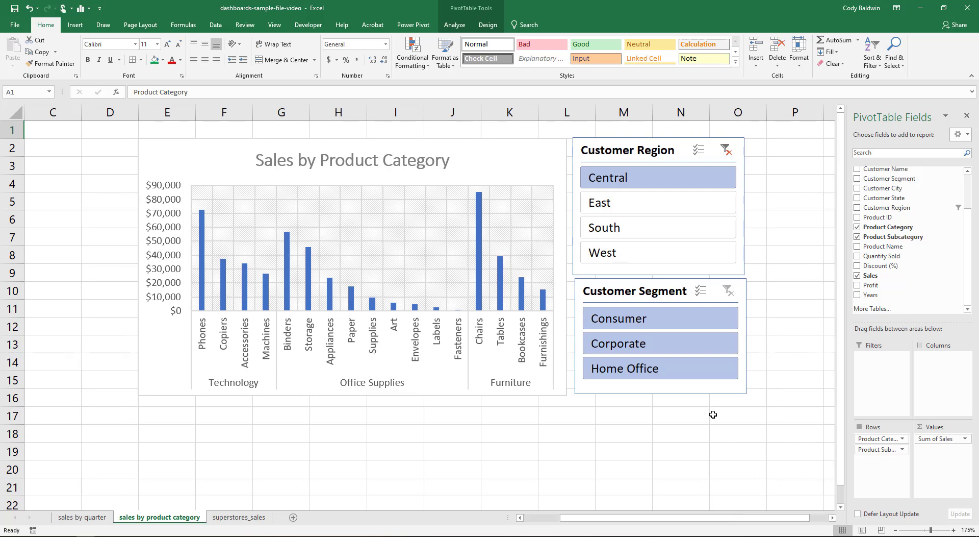
left_click(650, 328)
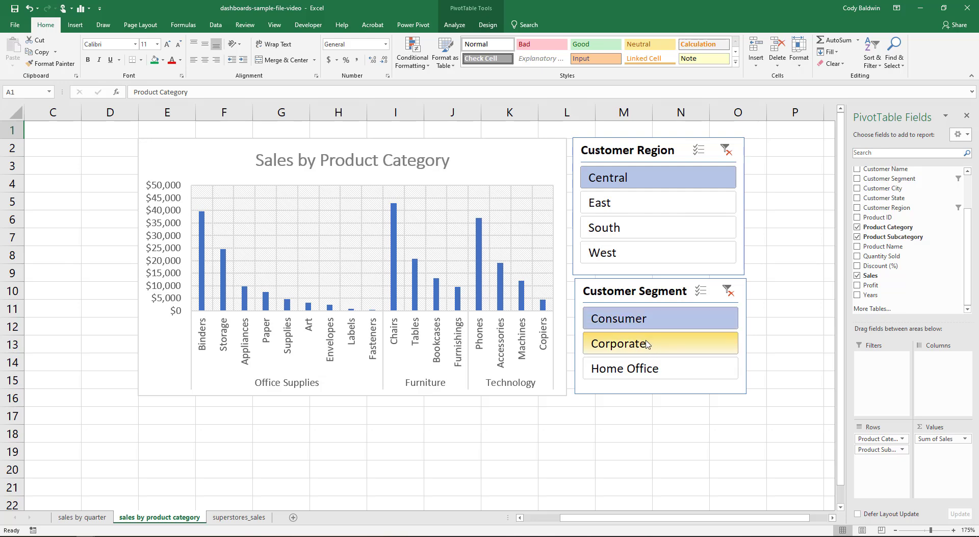
left_click(647, 344, "ctrl")
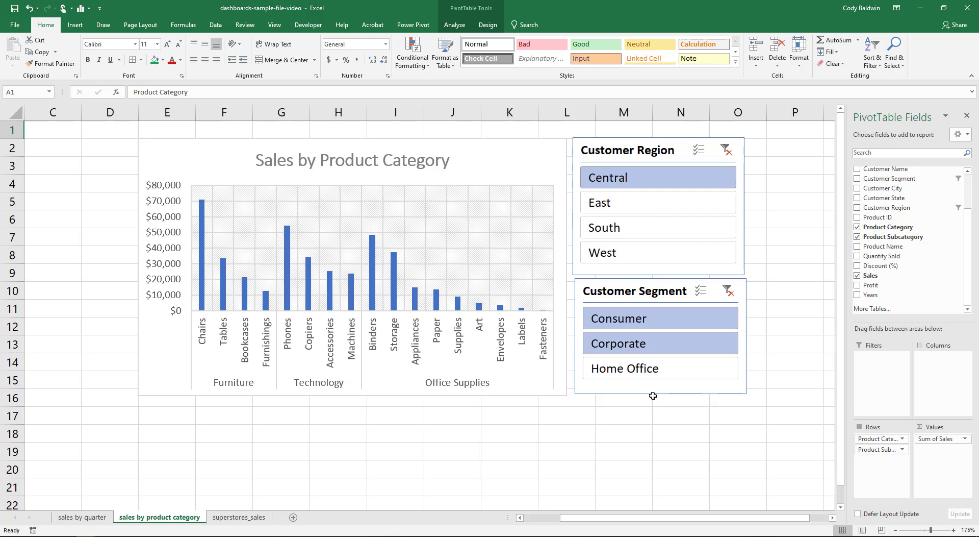
left_click(728, 291)
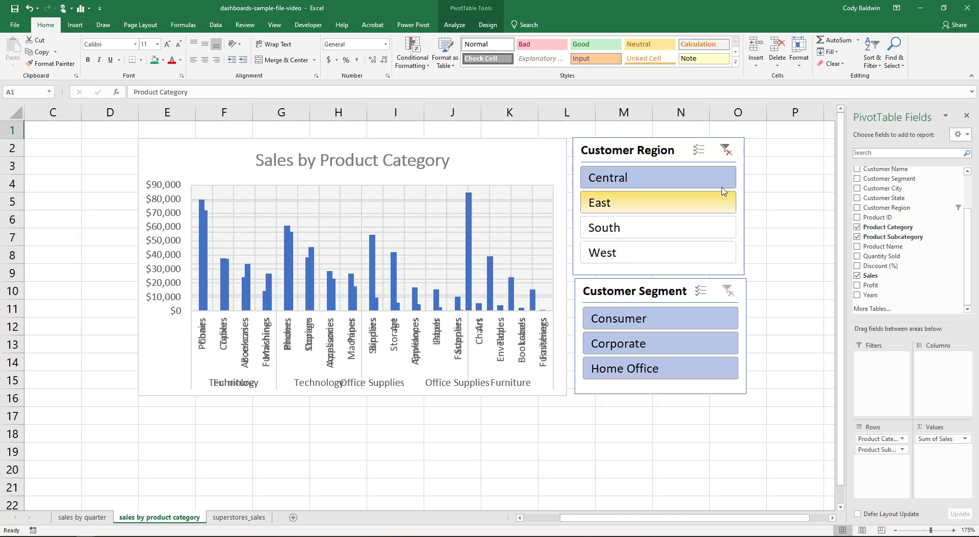
left_click(727, 150)
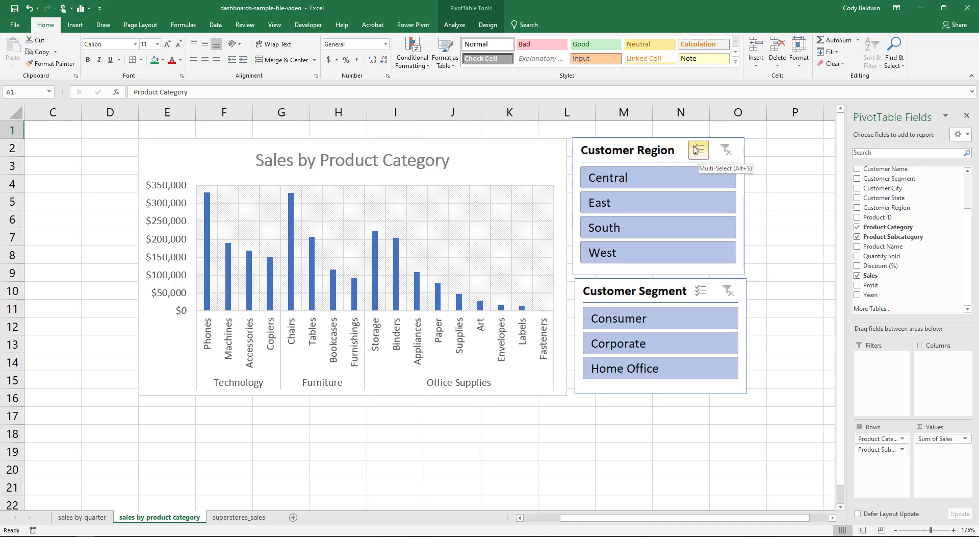
Step: Turn on multi-select for the Customer Region and Customer Segment slicers
left_click(701, 153)
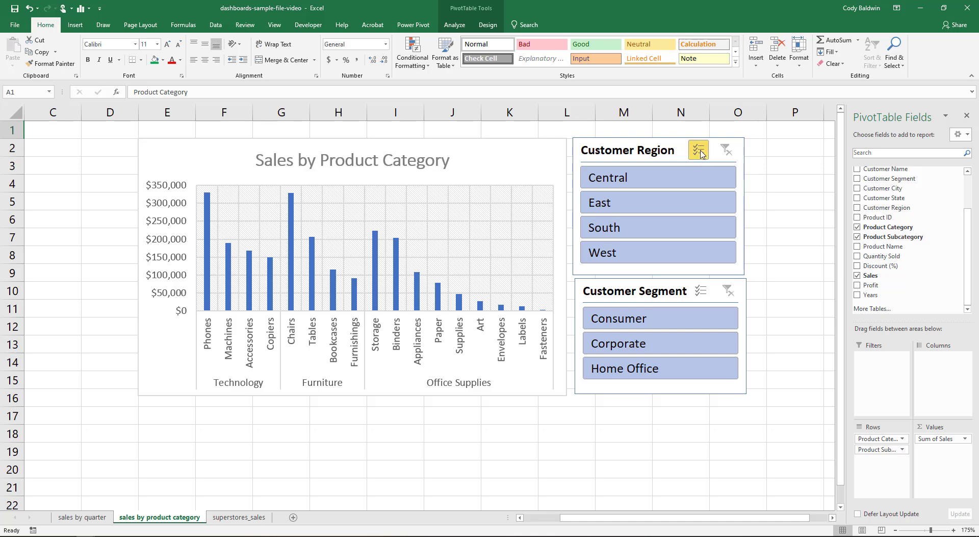
left_click(701, 291)
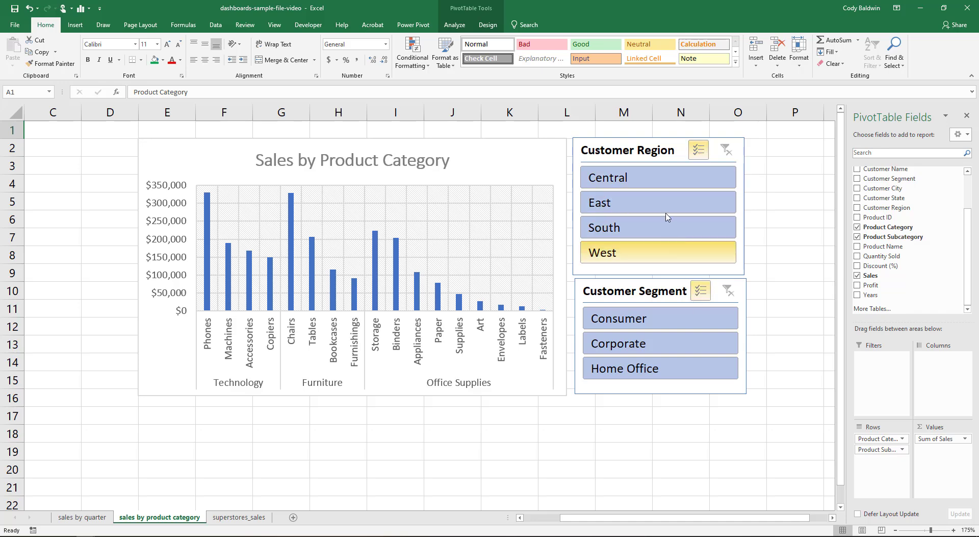
Step: Deselect Central and East in the Customer Region slicer, and reselect both regions
left_click(656, 179)
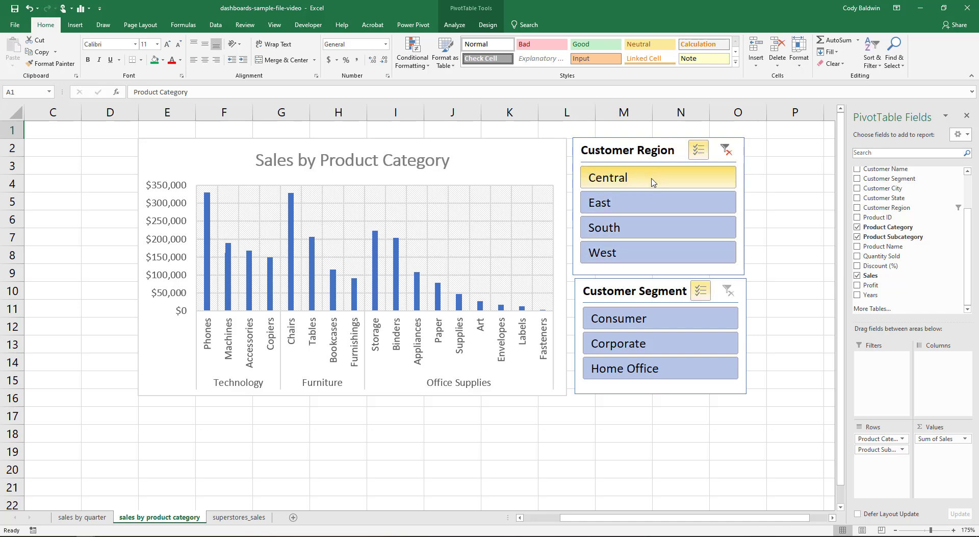
left_click(653, 206)
left_click(644, 206)
left_click(641, 180)
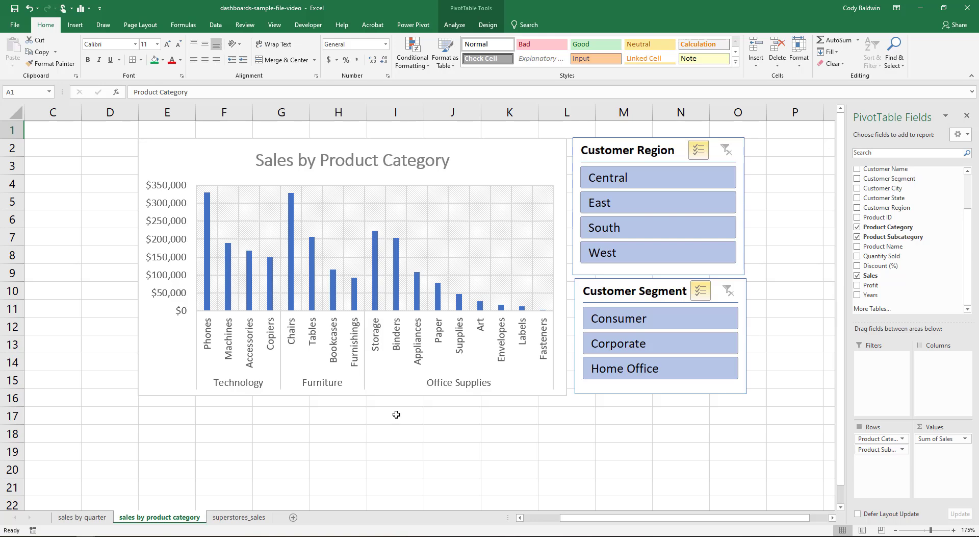
Step: Create a PivotTable on a new worksheet from the superstores_sales data range
left_click(241, 517)
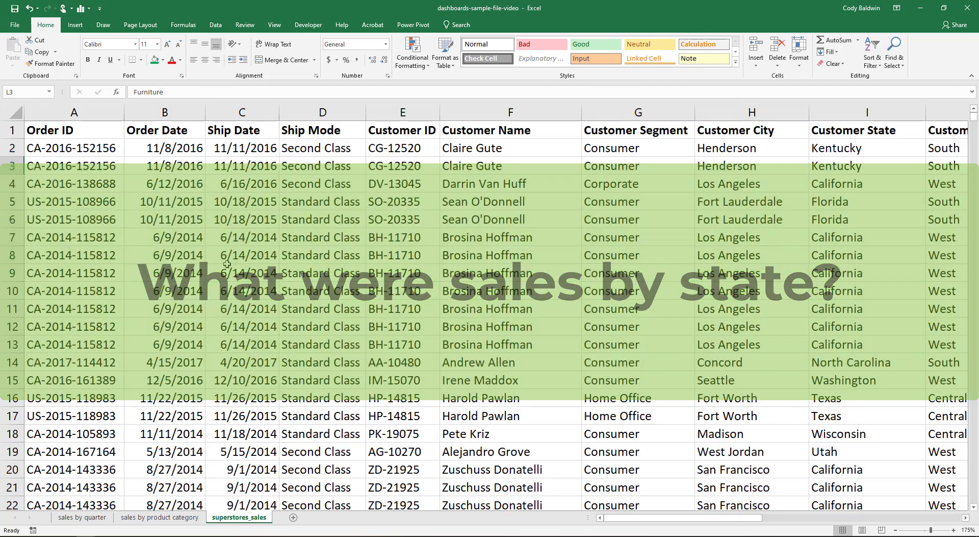
left_click(231, 257)
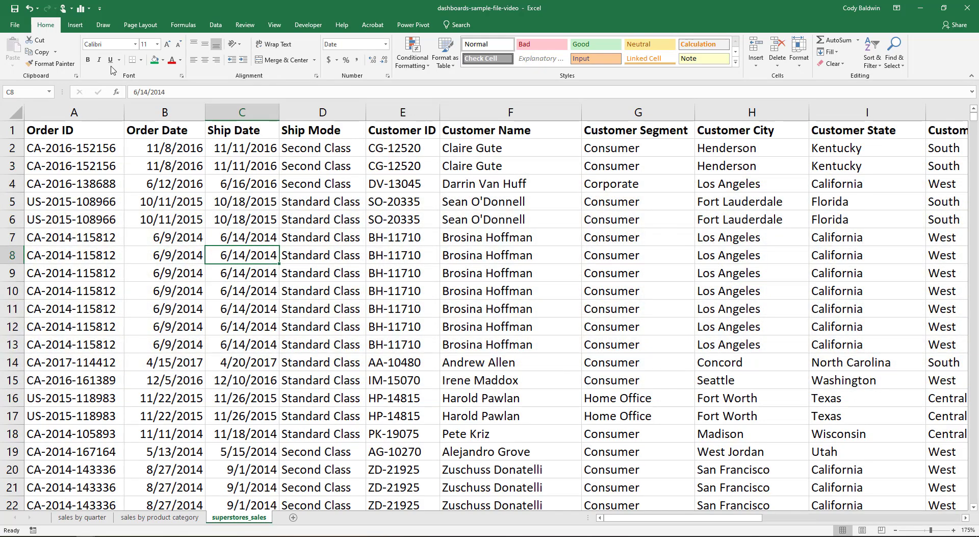
left_click(75, 26)
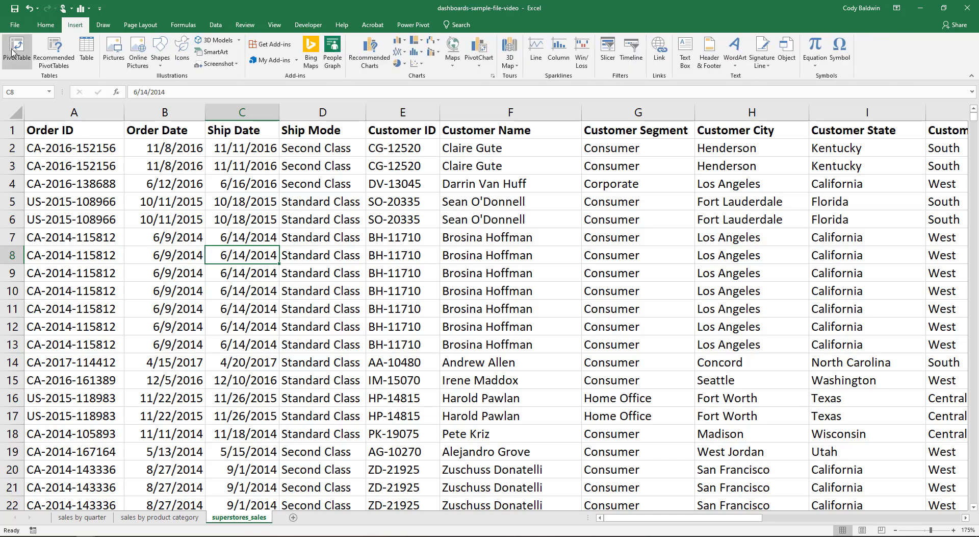
left_click(14, 50)
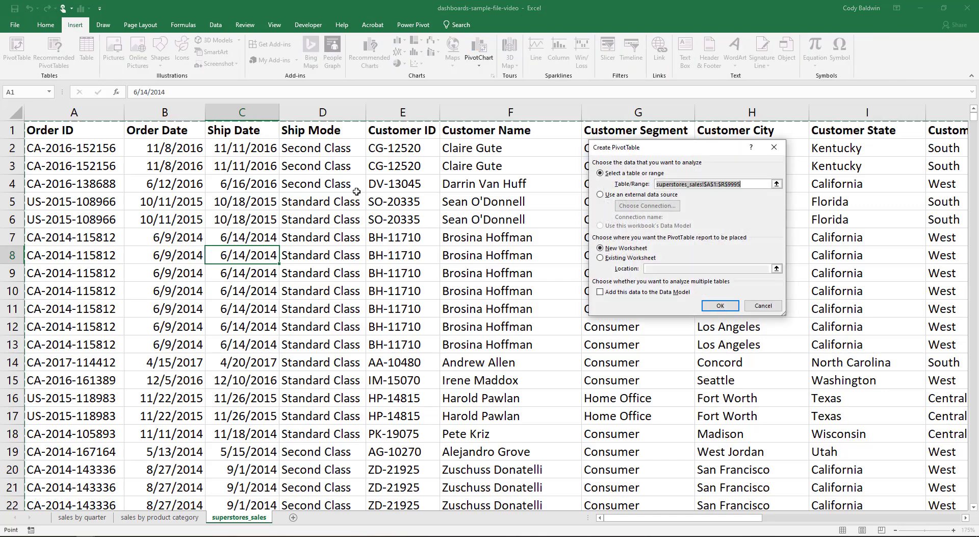
left_click(718, 306)
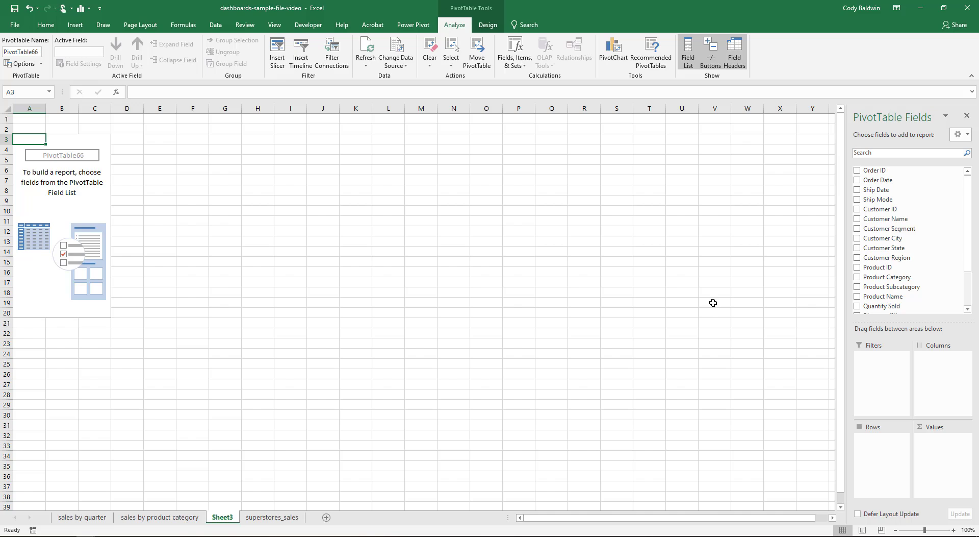
Step: Add Customer State to the PivotTable's rows and rename its row header "State"
scroll(713, 302, "up", 6, "ctrl")
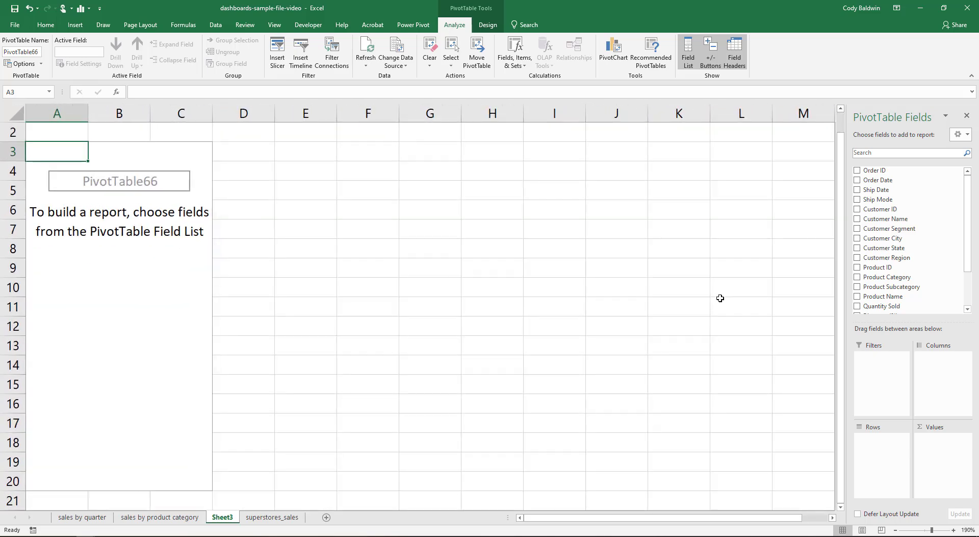
scroll(972, 252, "down", 2)
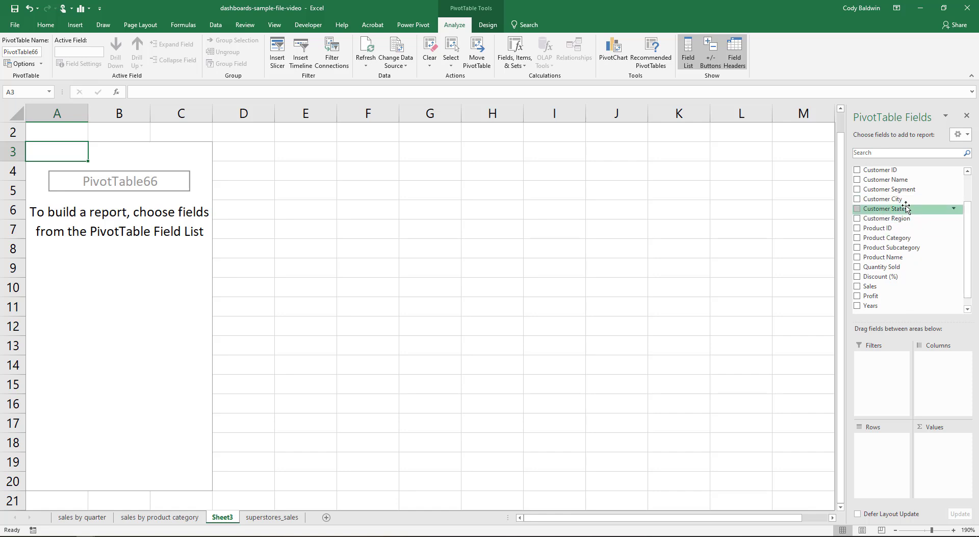
left_click_drag(885, 209, 883, 442)
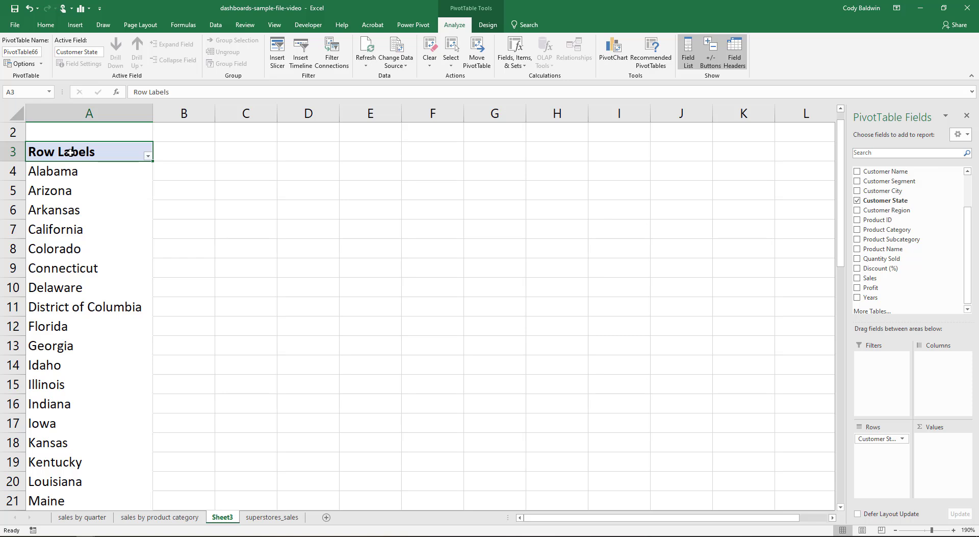
type("State")
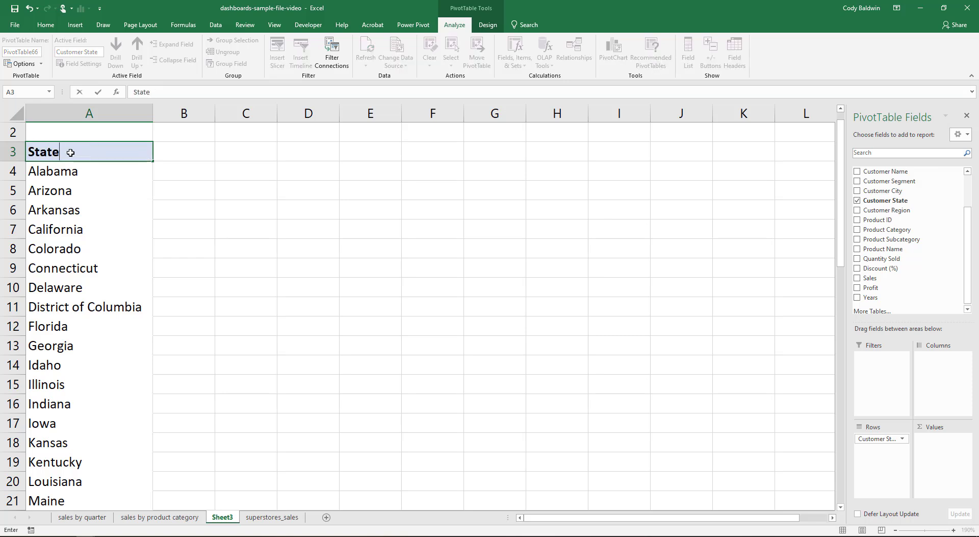
left_click(70, 179)
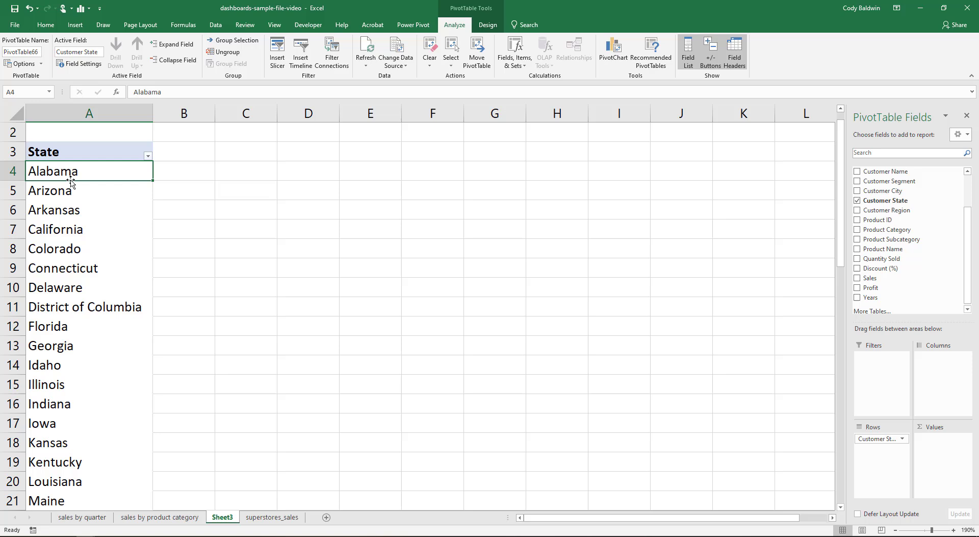
Step: Rename the new PivotTable worksheet "sales by state"
double_click(227, 517)
type("sales by state")
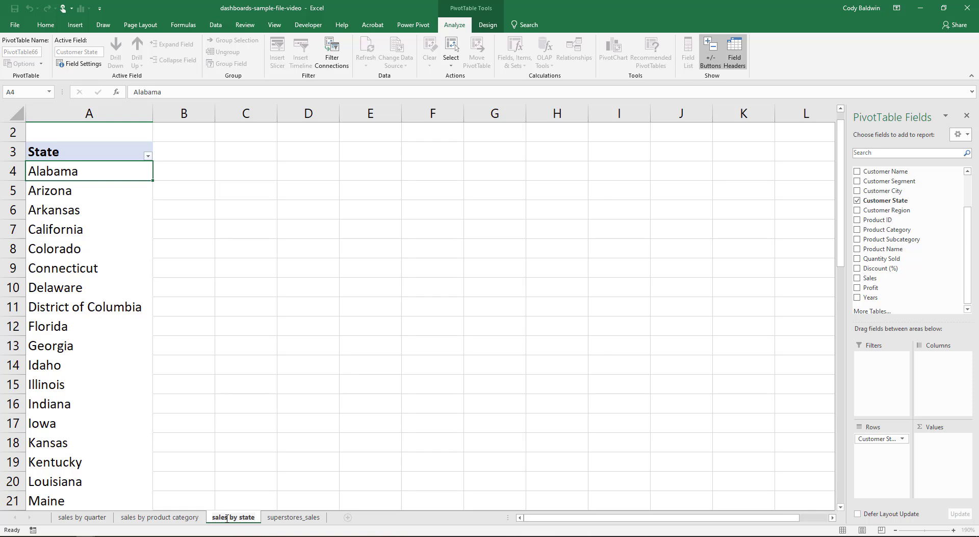
left_click(57, 259)
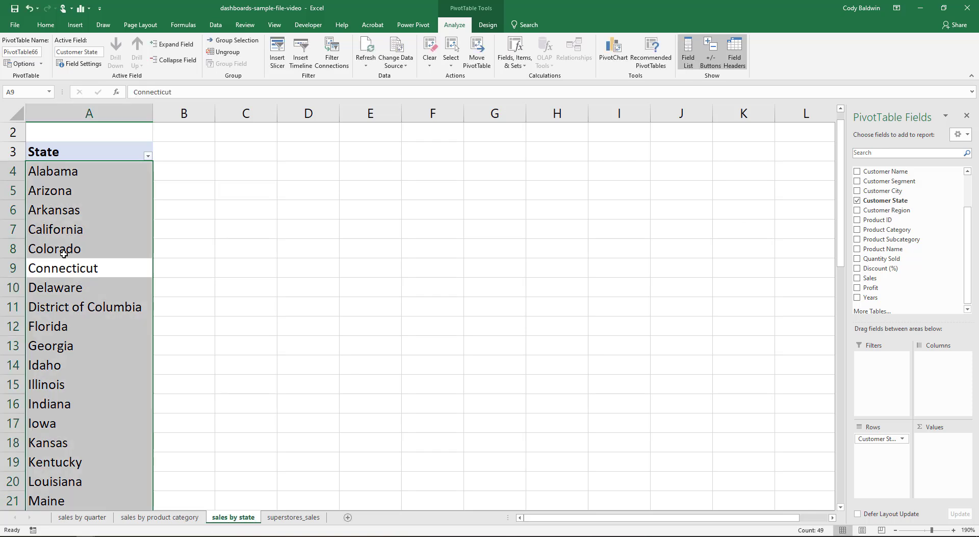
Step: Add the Sales field to the PivotTable's values as Sum of Sales
left_click(81, 239)
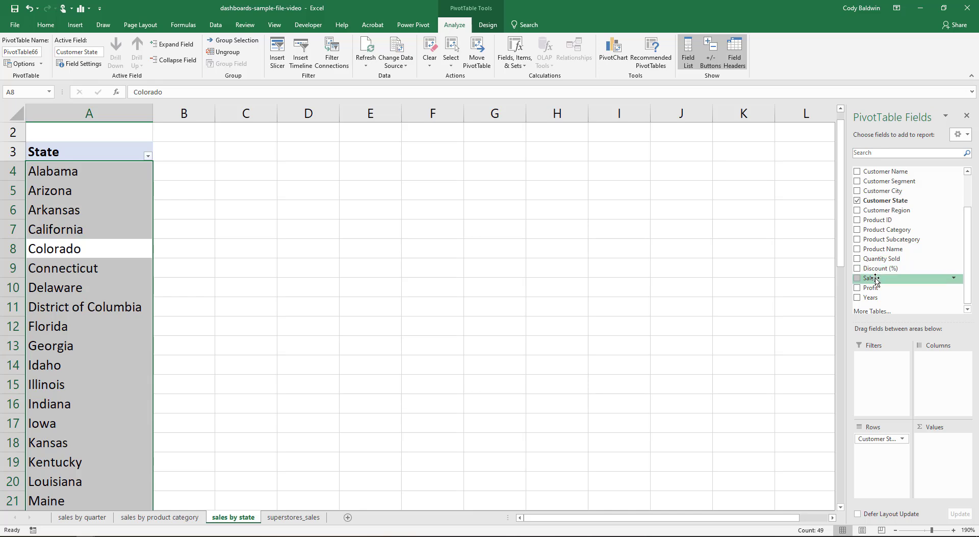
left_click_drag(875, 278, 937, 445)
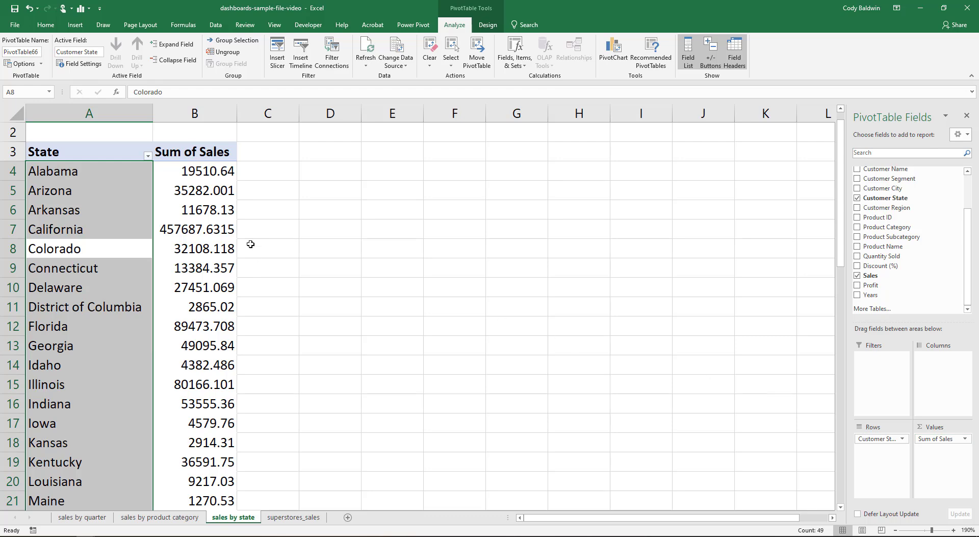
left_click(223, 228)
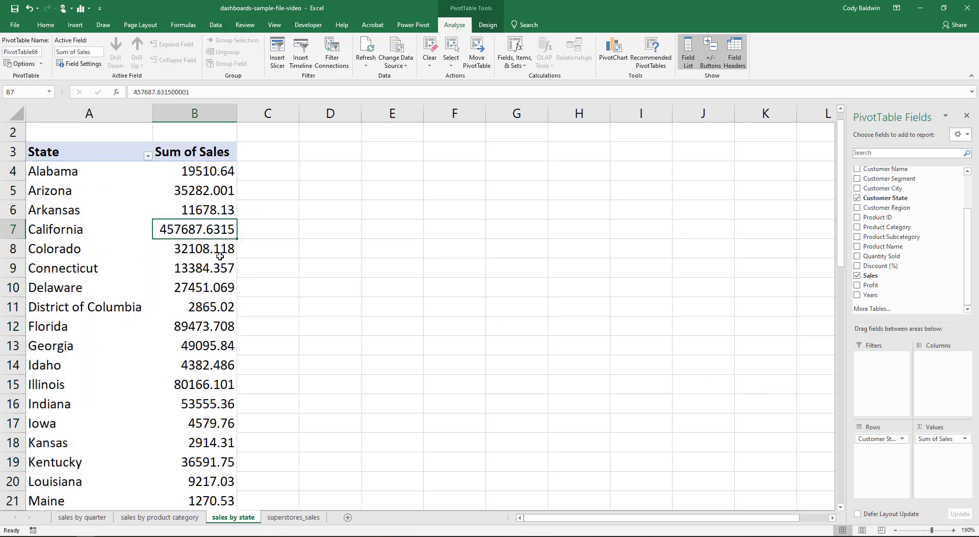
Step: Format all Sum of Sales values, including the grand total, as currency with no decimal places
scroll(220, 256, "down", 11)
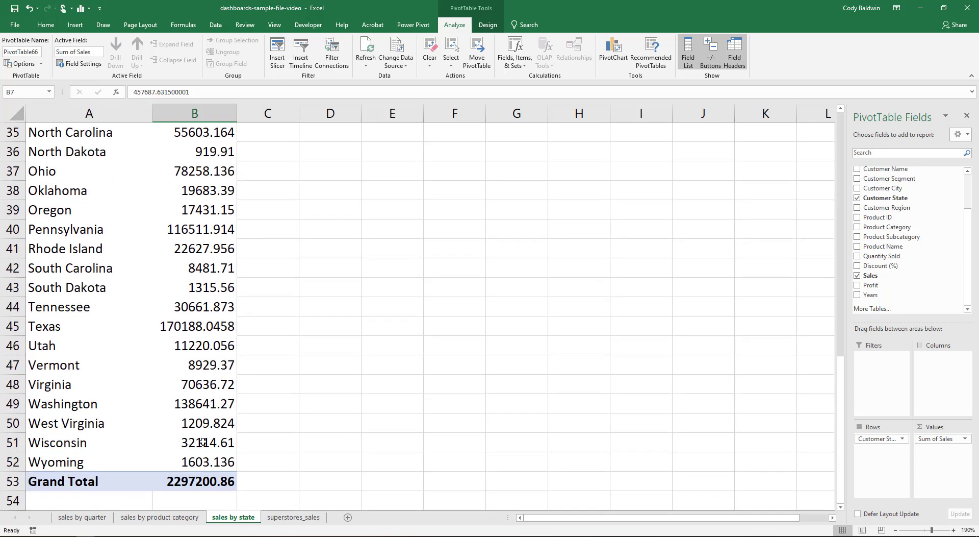
left_click_drag(199, 486, 189, 171)
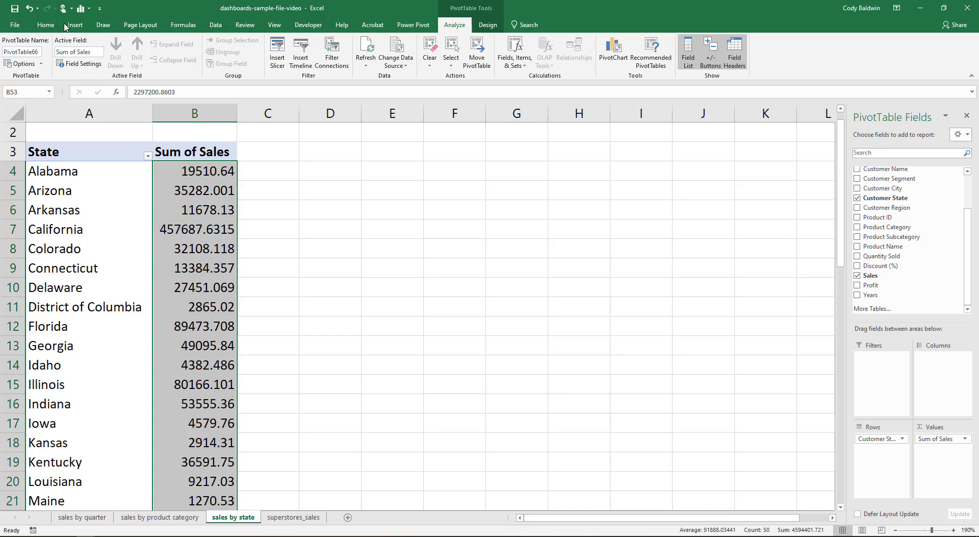
left_click(46, 25)
left_click(388, 45)
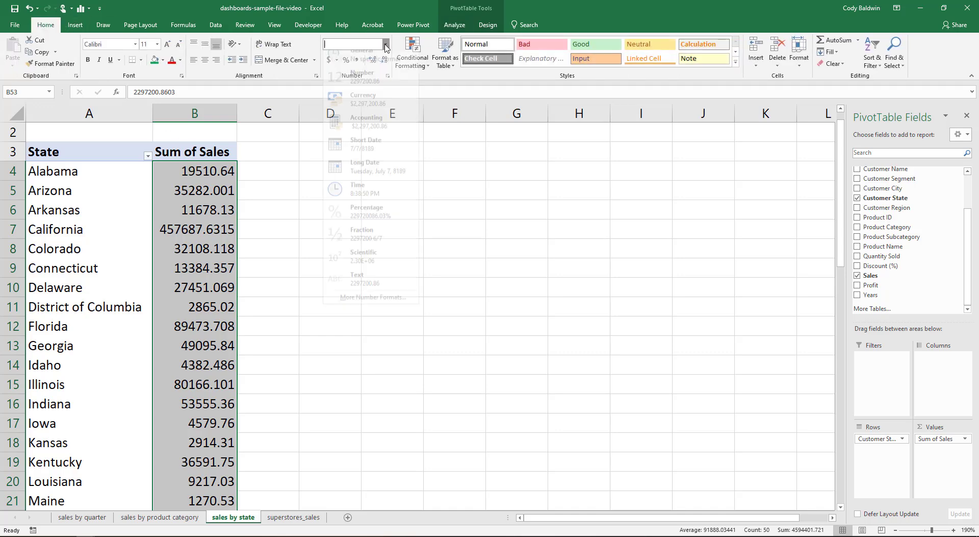
left_click(374, 110)
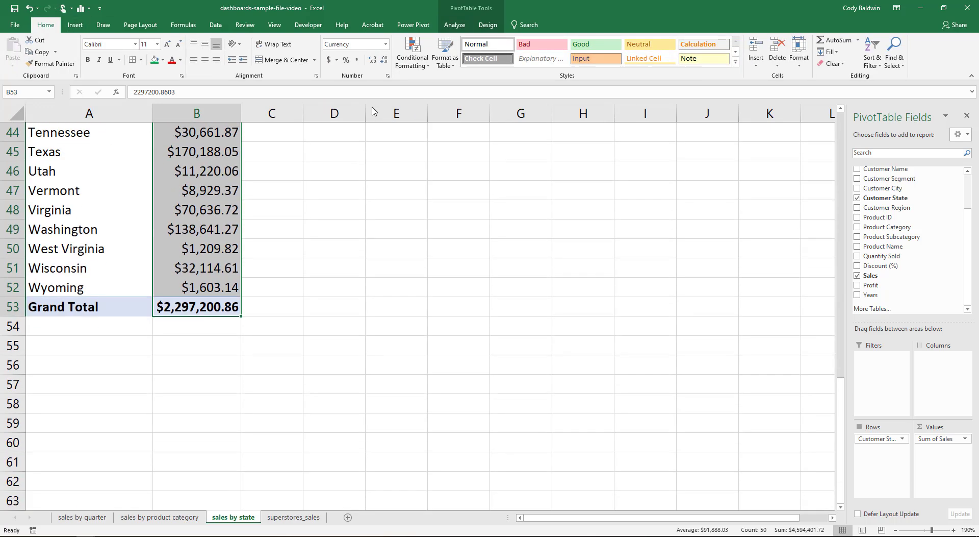
left_click(384, 61)
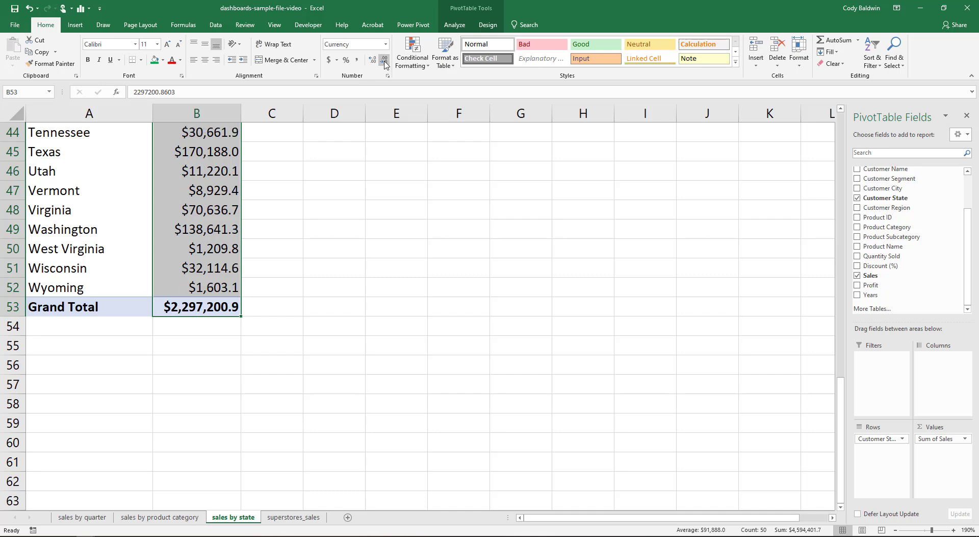
left_click(385, 61)
scroll(341, 257, "up", 3)
scroll(341, 257, "up", 11)
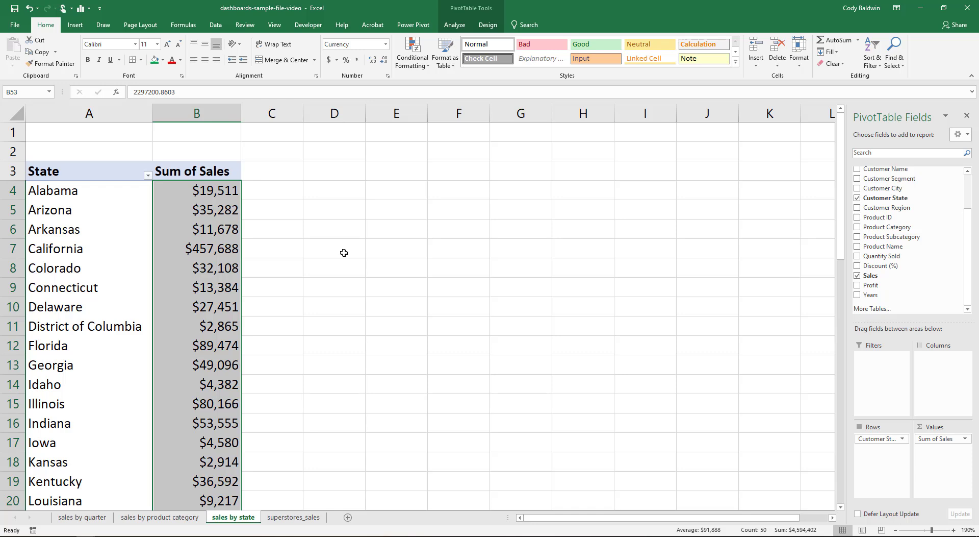
Step: Try to insert a filled map chart directly from the state sales PivotTable
left_click(212, 243)
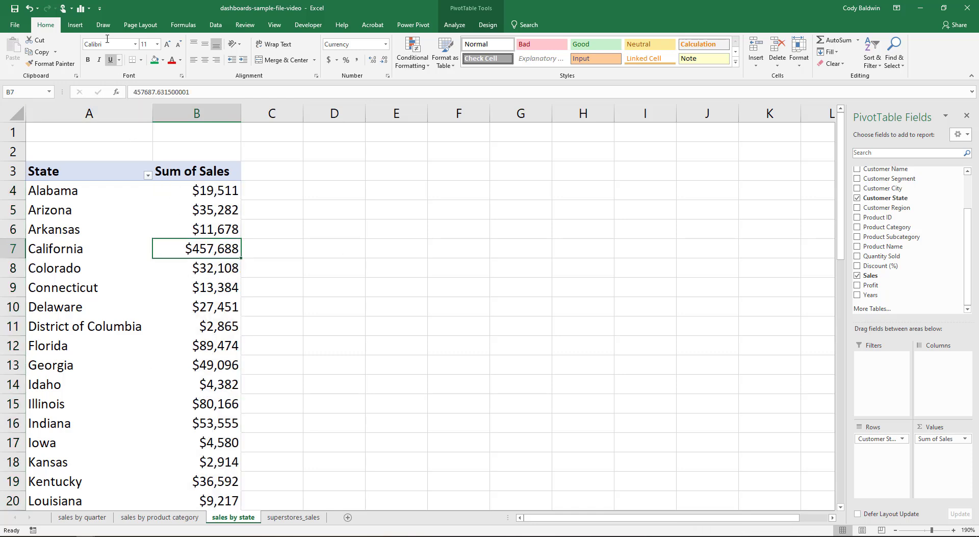
left_click(76, 26)
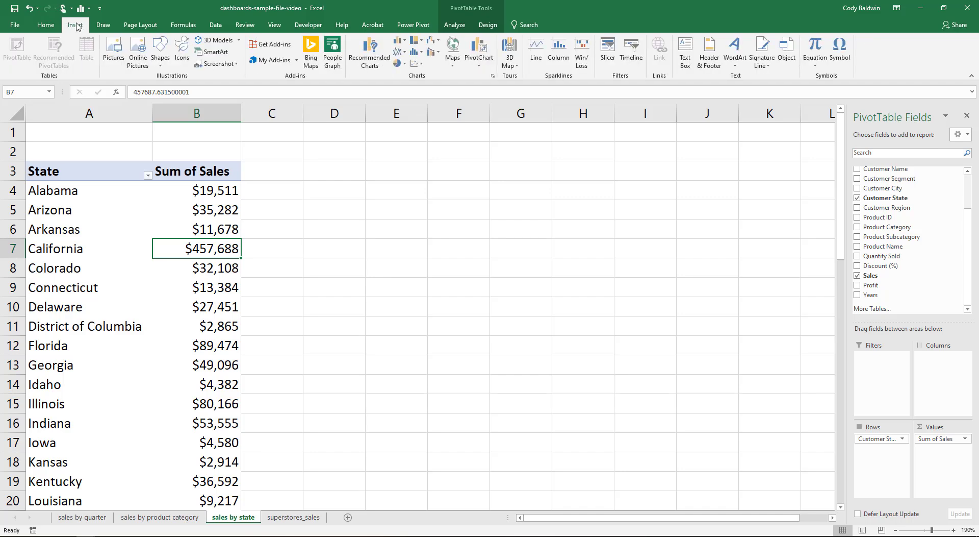
left_click(453, 55)
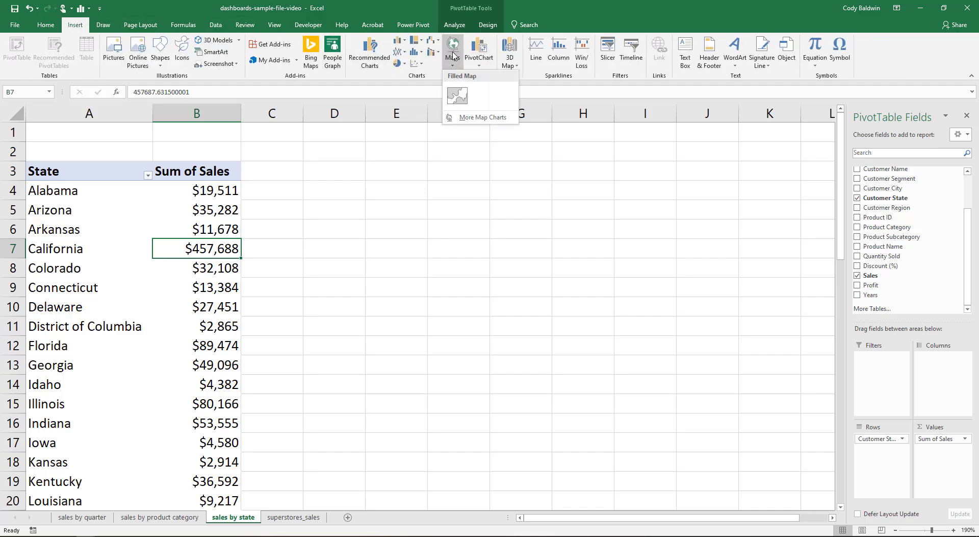
left_click(457, 95)
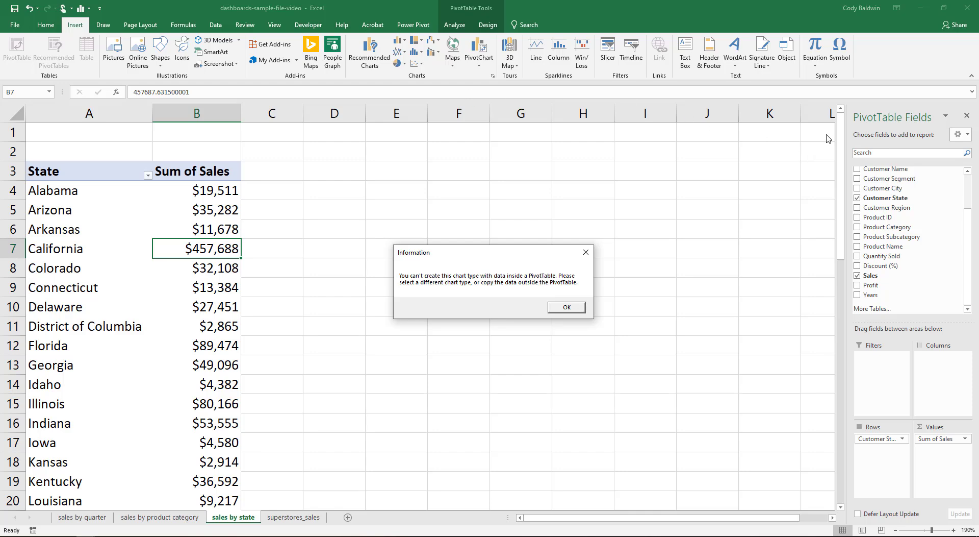
left_click(561, 309)
Step: Copy the PivotTable's State and Sum of Sales columns with their headers, A3:B52, leaving out the Grand Total row
scroll(240, 305, "down", 9)
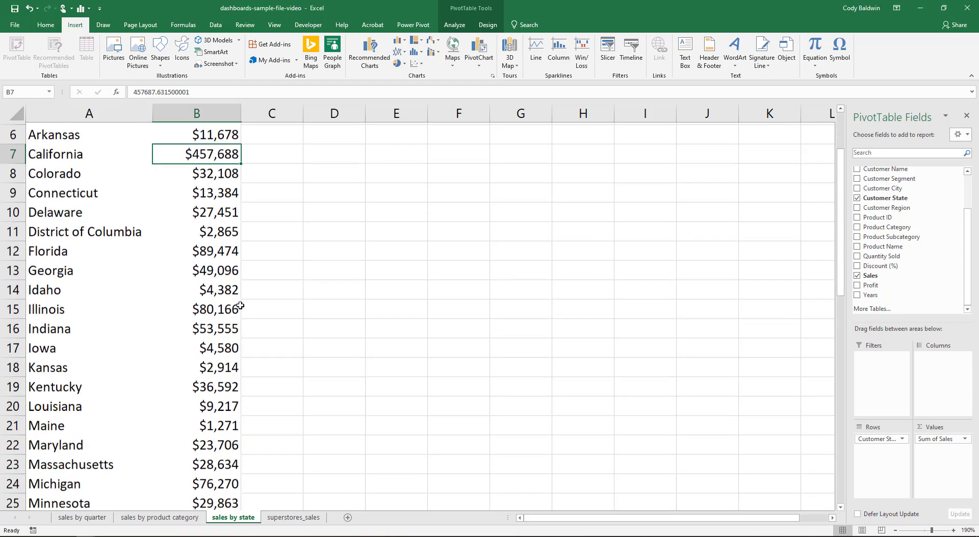
scroll(239, 305, "down", 2)
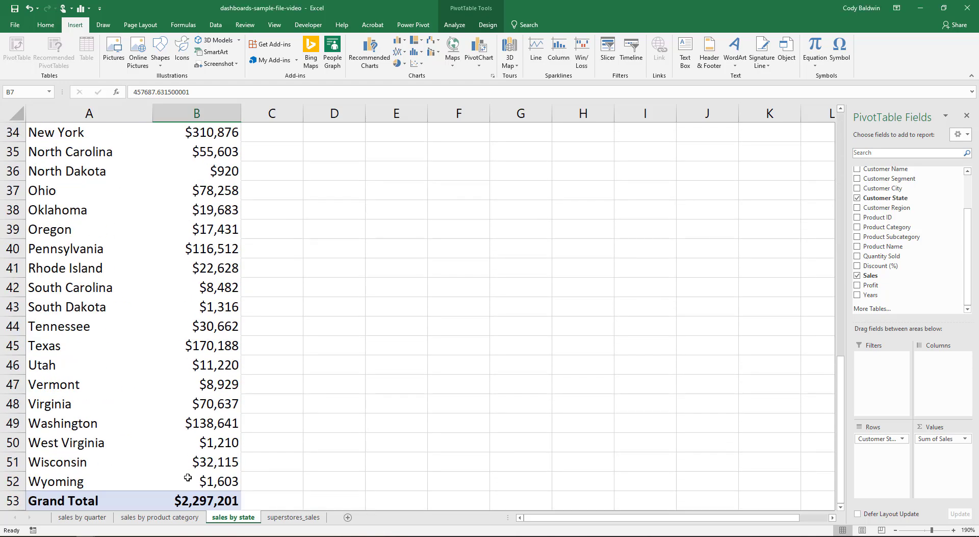
left_click(161, 473)
left_click_drag(161, 472, 46, 154)
key("ctrl+c")
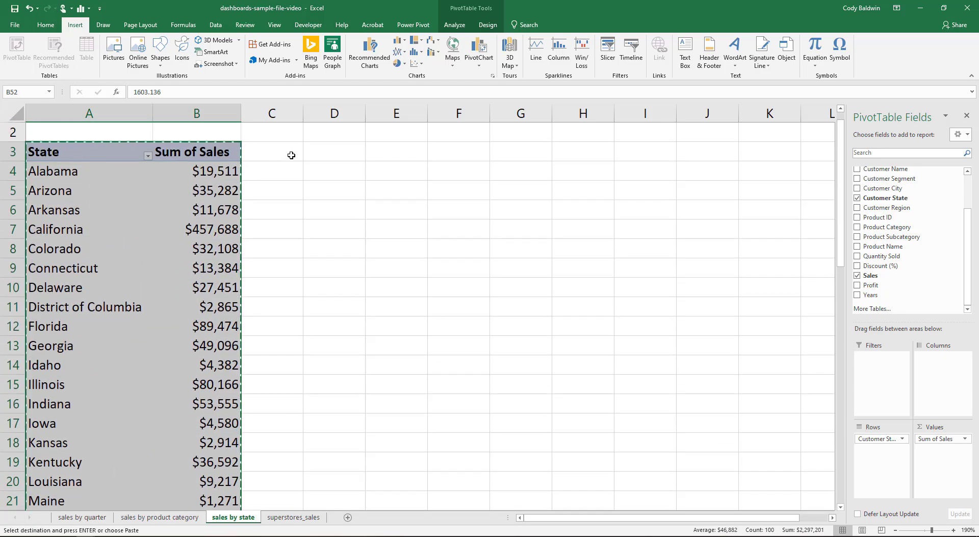
Step: Paste the copied data at D3 as values with number formatting, and fit column E to its contents
left_click(322, 152)
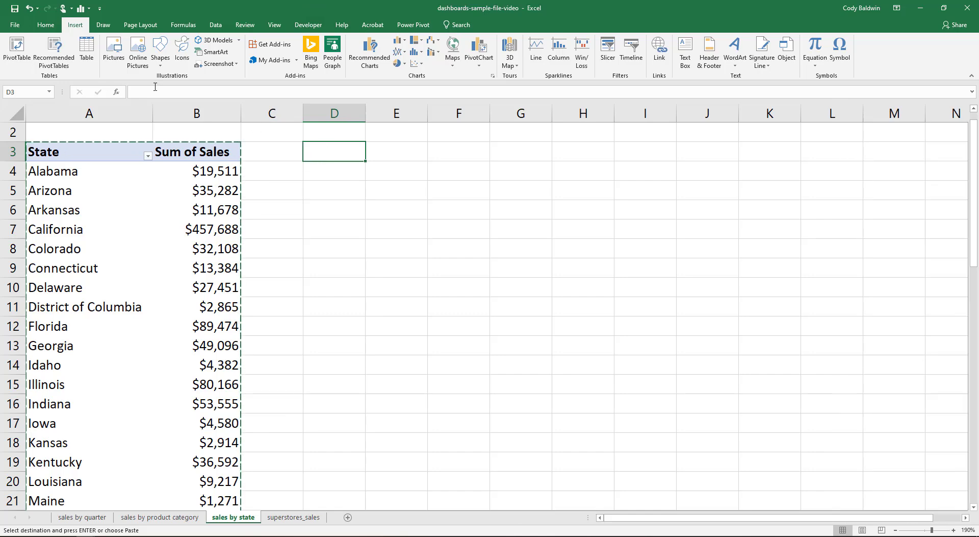
left_click(44, 26)
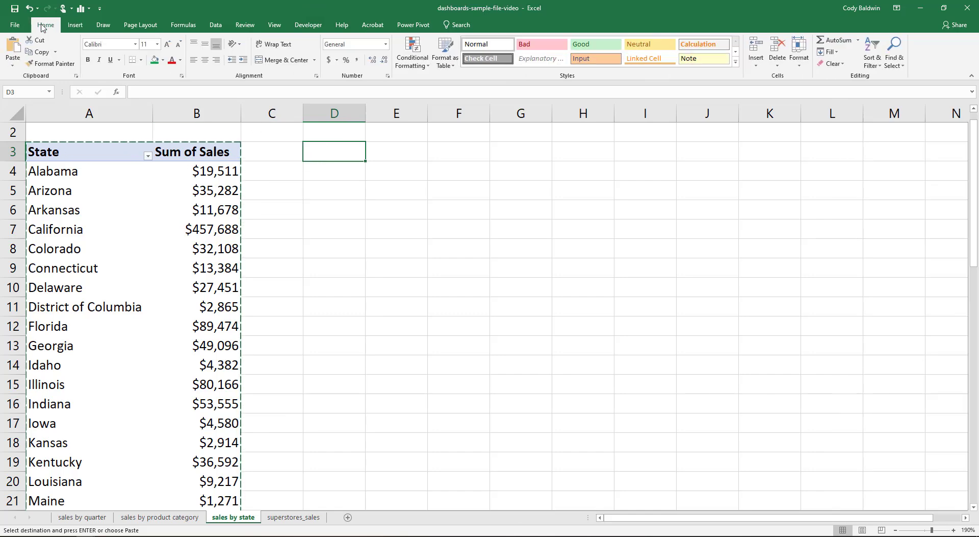
left_click(14, 65)
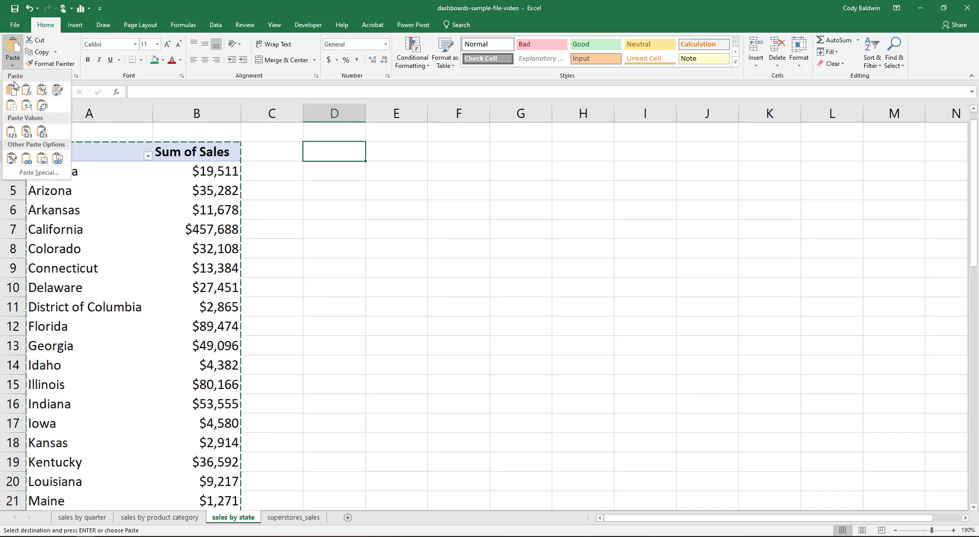
left_click(26, 134)
left_click(479, 171)
double_click(428, 113)
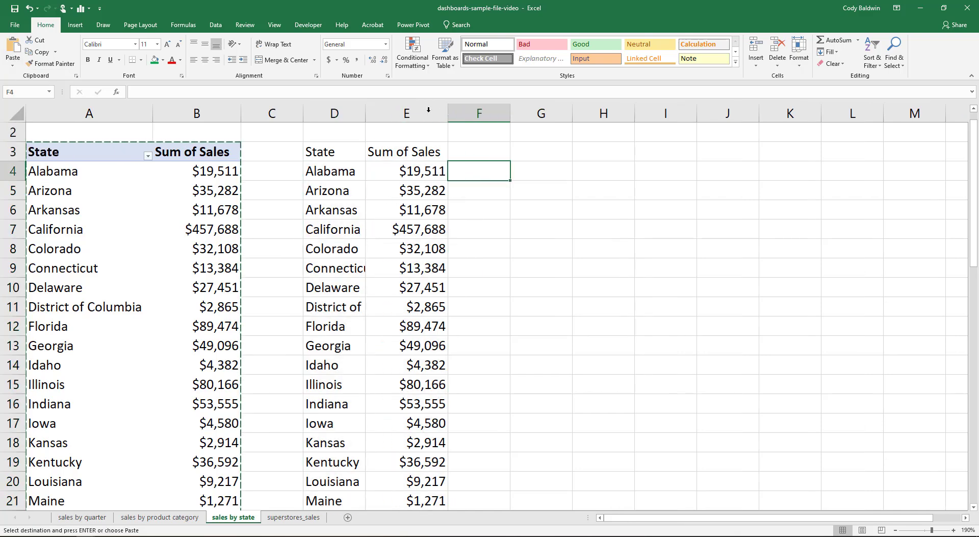
Step: Insert a filled map chart from the pasted State and Sum of Sales data, and place it beside that data from column F
left_click(420, 244)
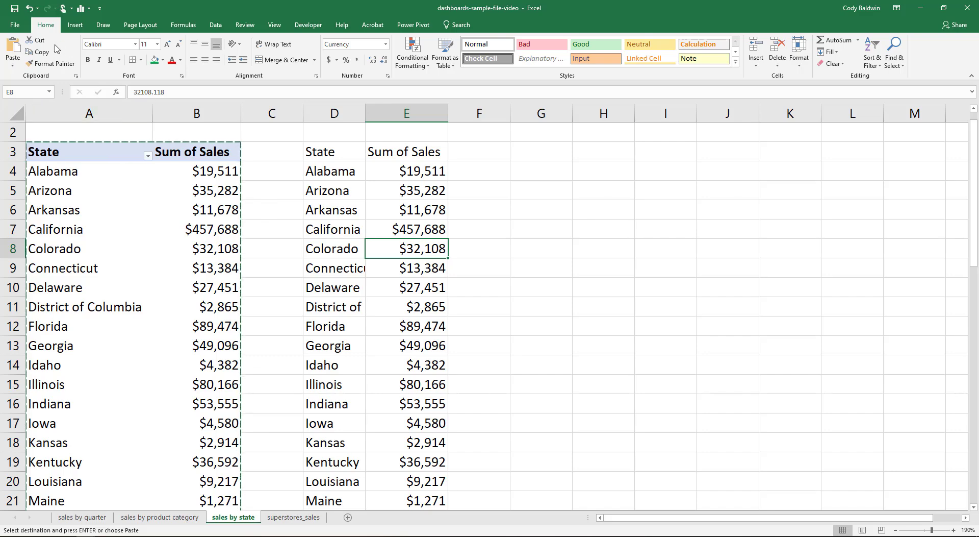
left_click(75, 24)
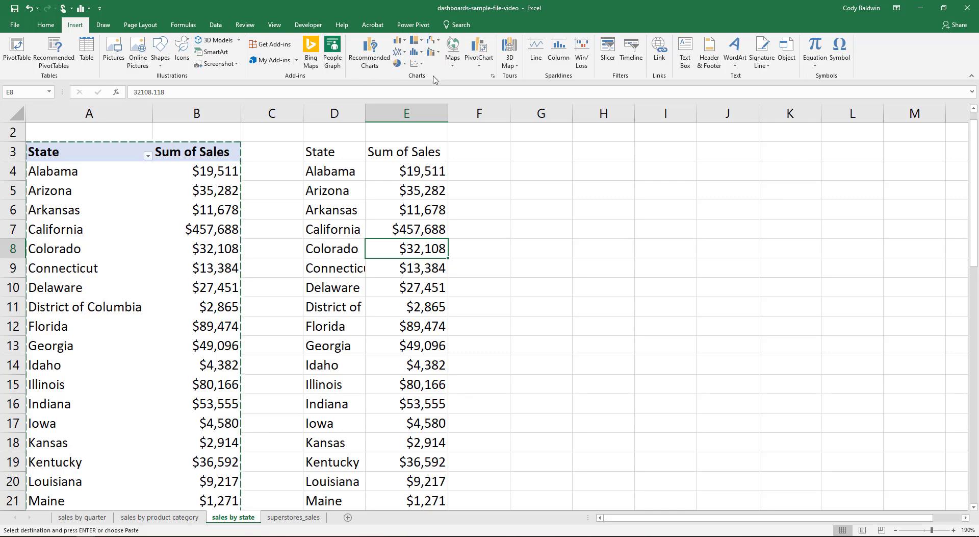
left_click(454, 51)
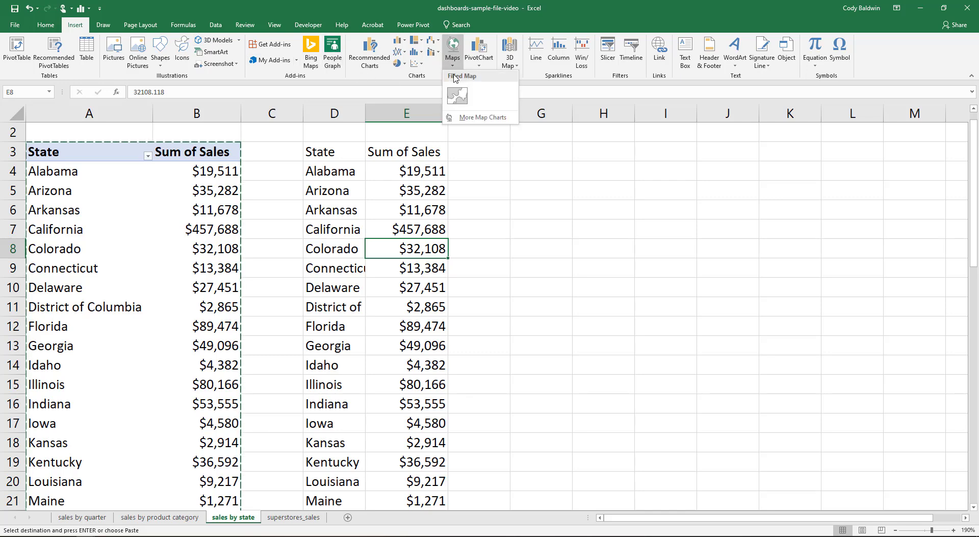
left_click(455, 96)
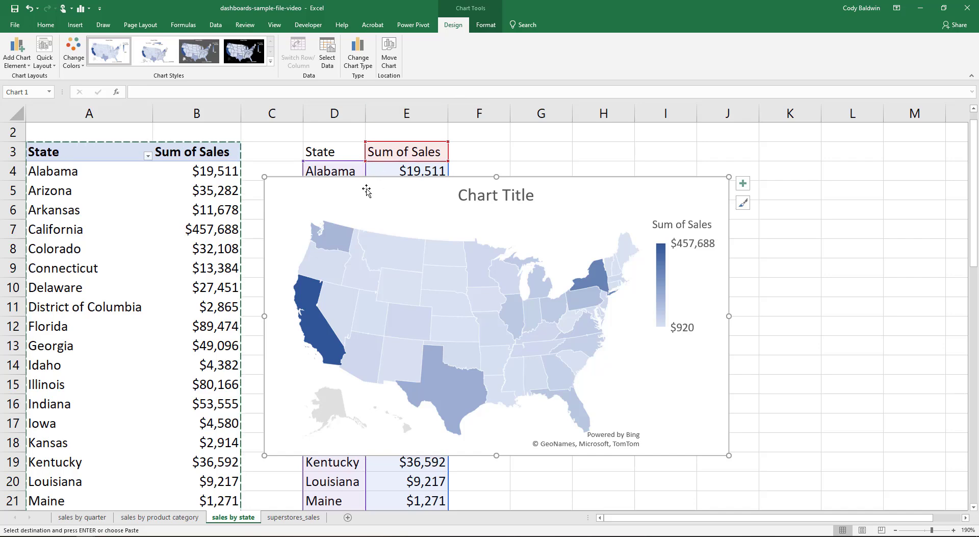
left_click_drag(366, 190, 583, 170)
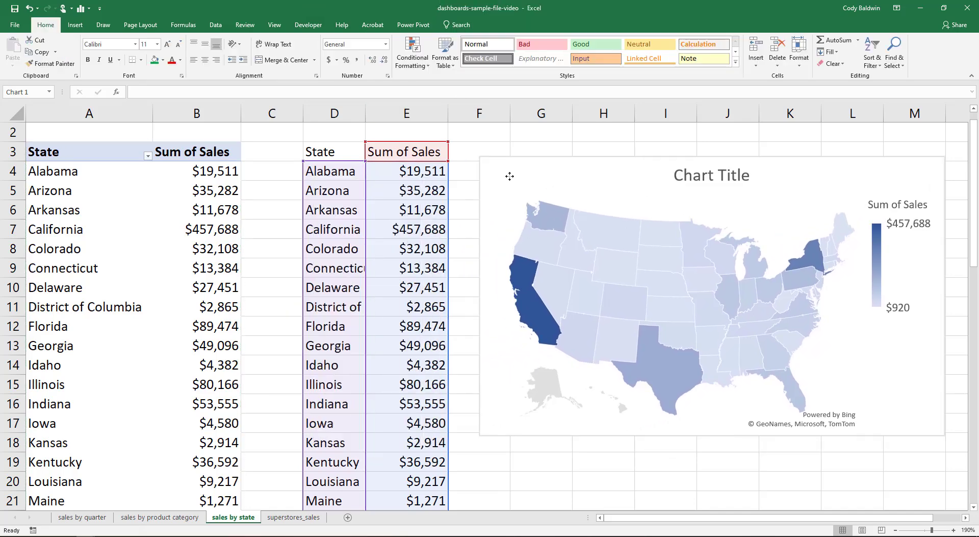
Step: Change the map chart's title to "Sales by State (2014-2017)"
left_click(703, 170)
left_click(703, 172)
key("ctrl+a")
type("S")
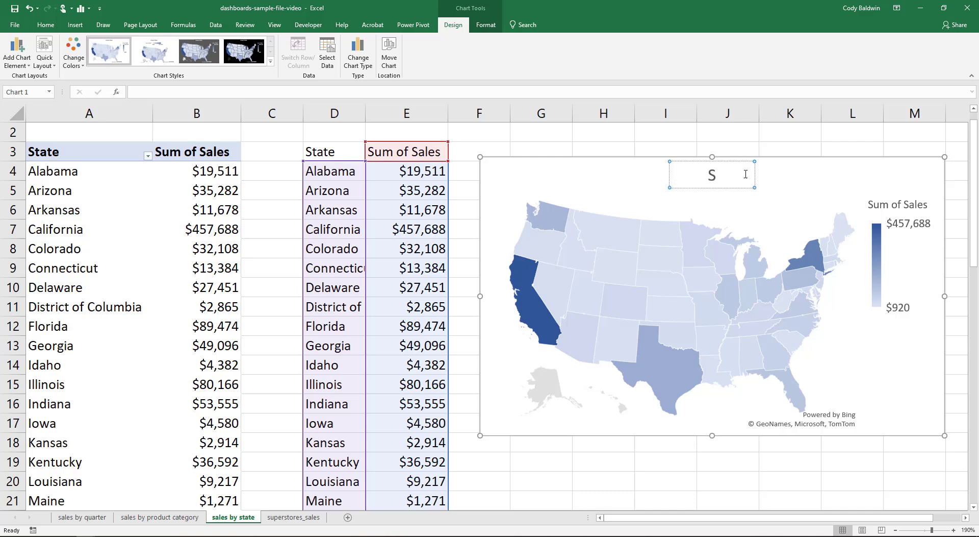
type("ales by Sta")
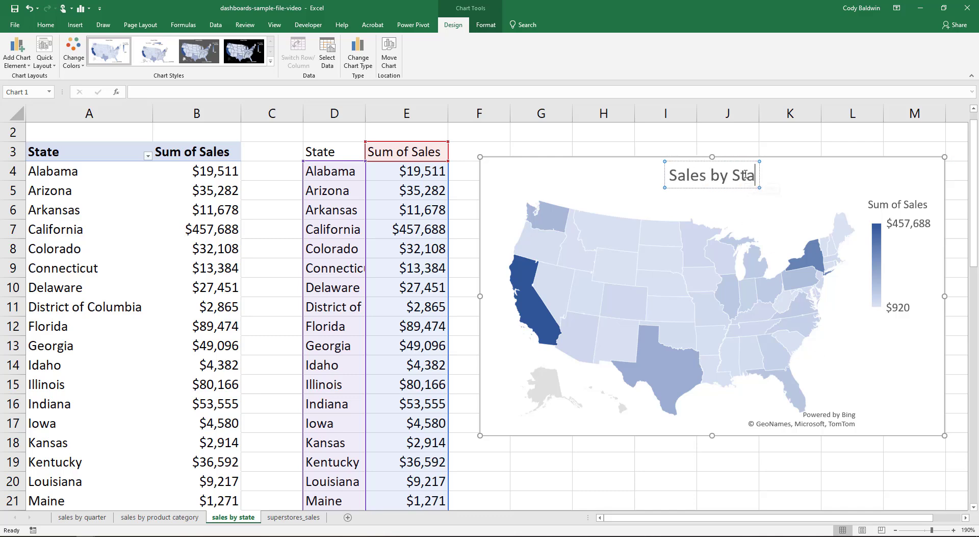
type("te (2015")
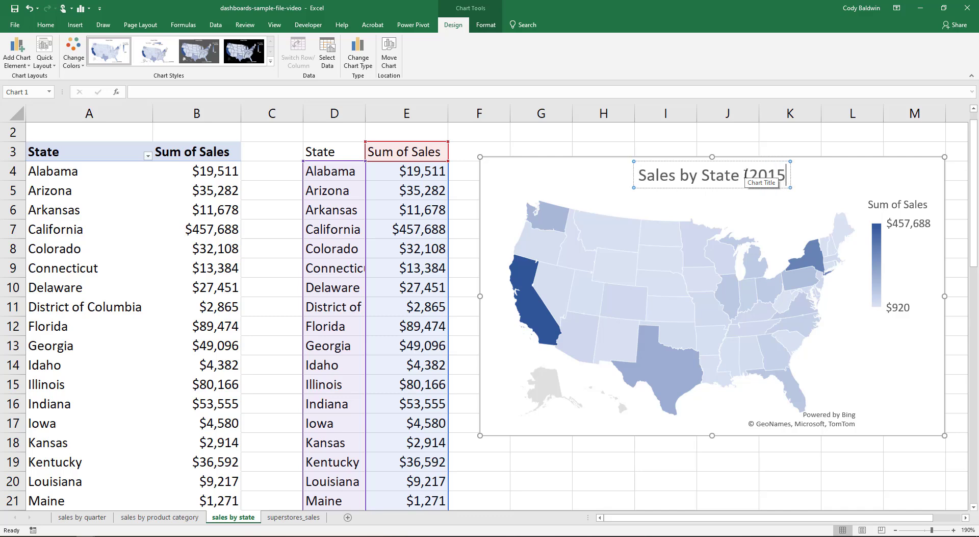
key("BackSpace")
type("4-2")
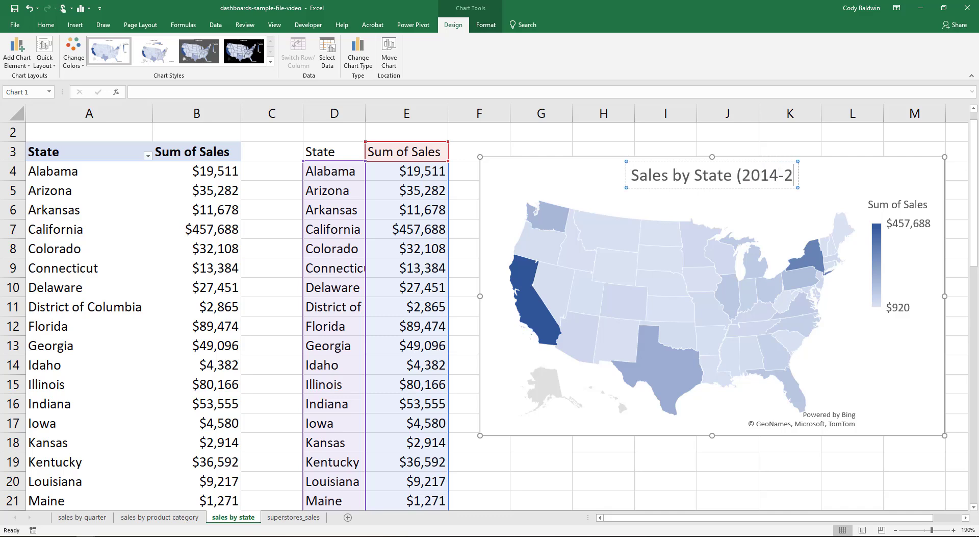
type("017)")
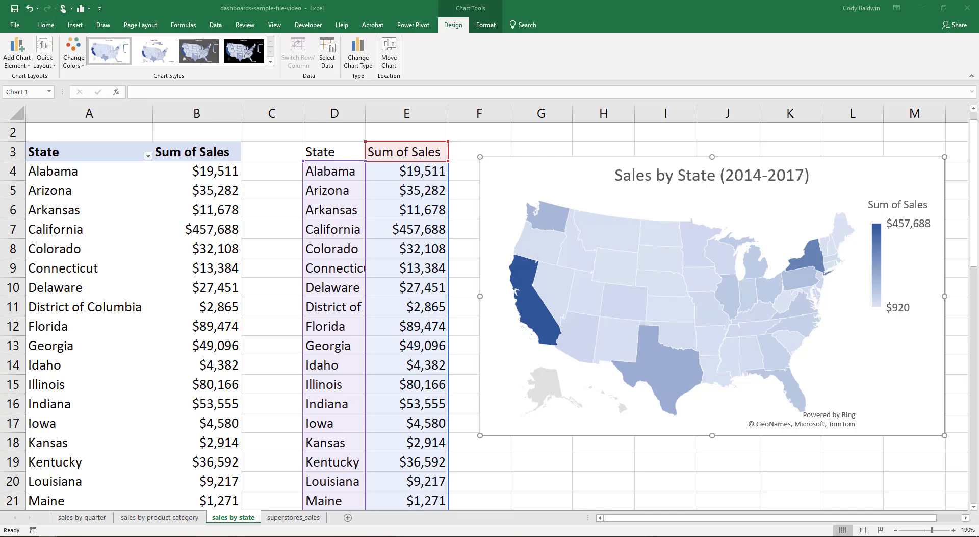
Step: Add a new worksheet and name it SALES DASHBOARD
left_click(348, 517)
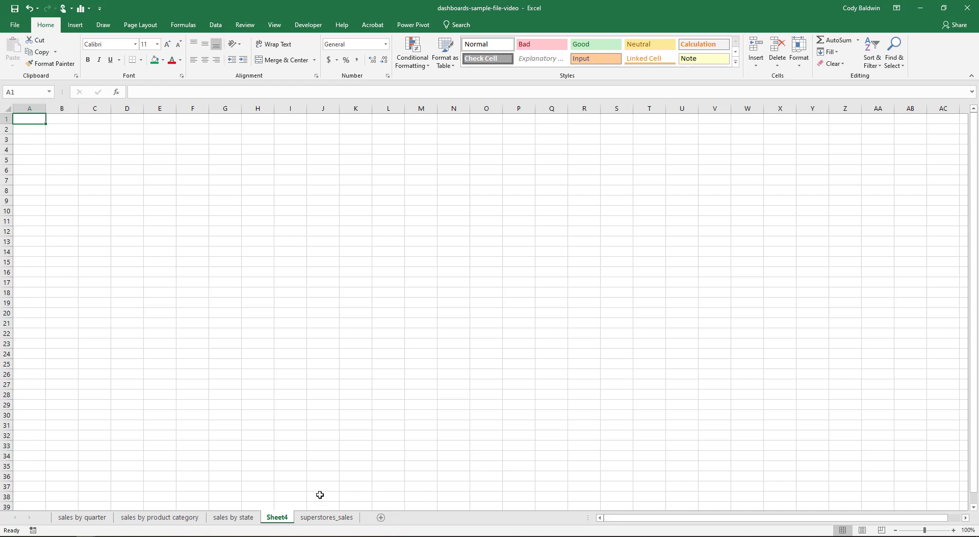
double_click(277, 517)
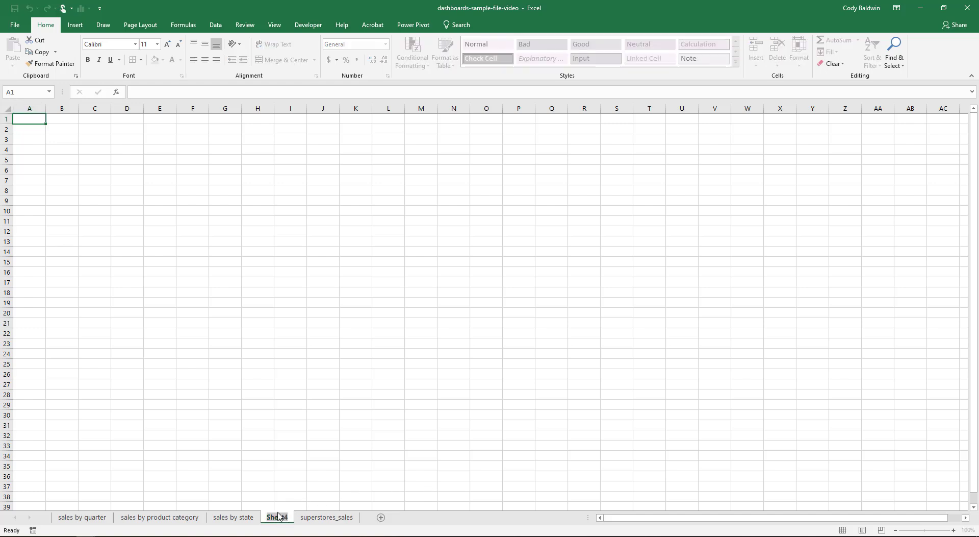
type("SALES DA")
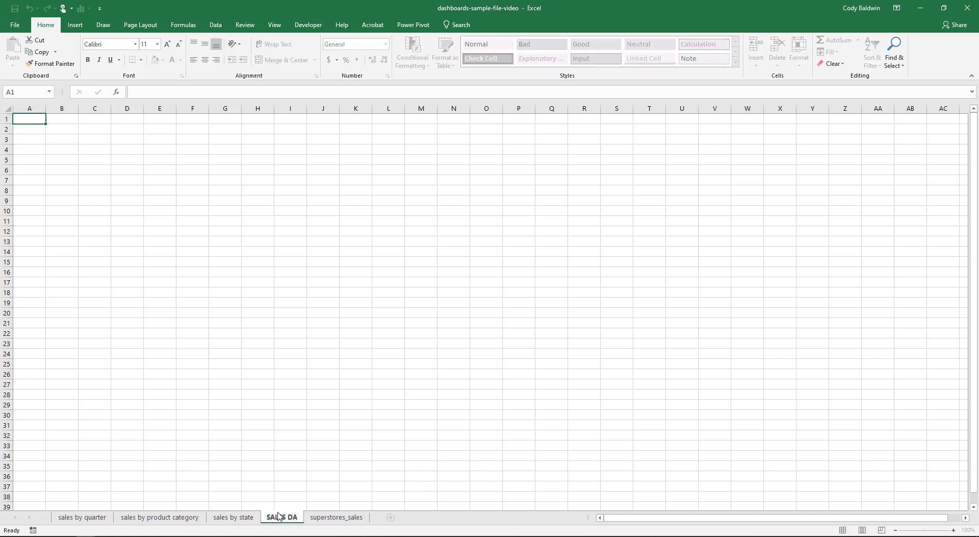
type("SHBOARD")
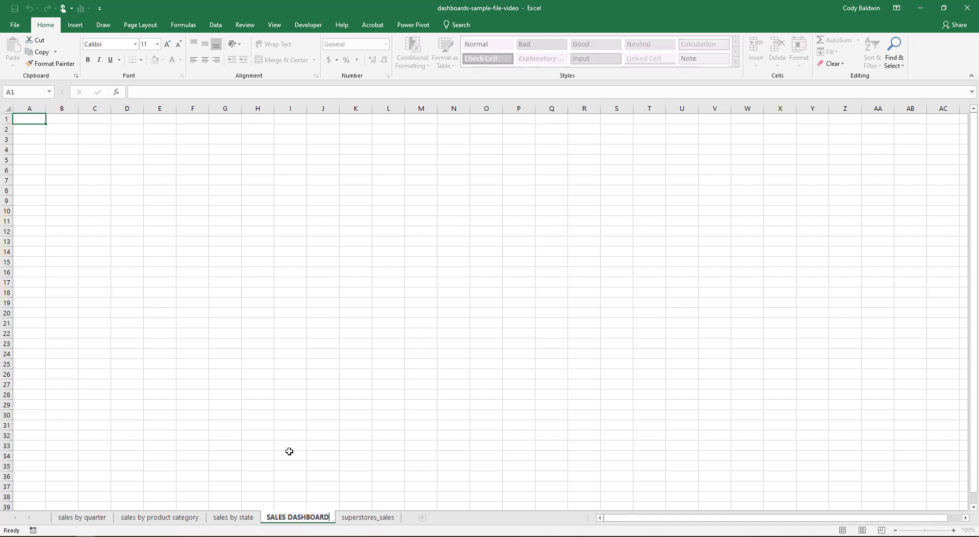
left_click(234, 516)
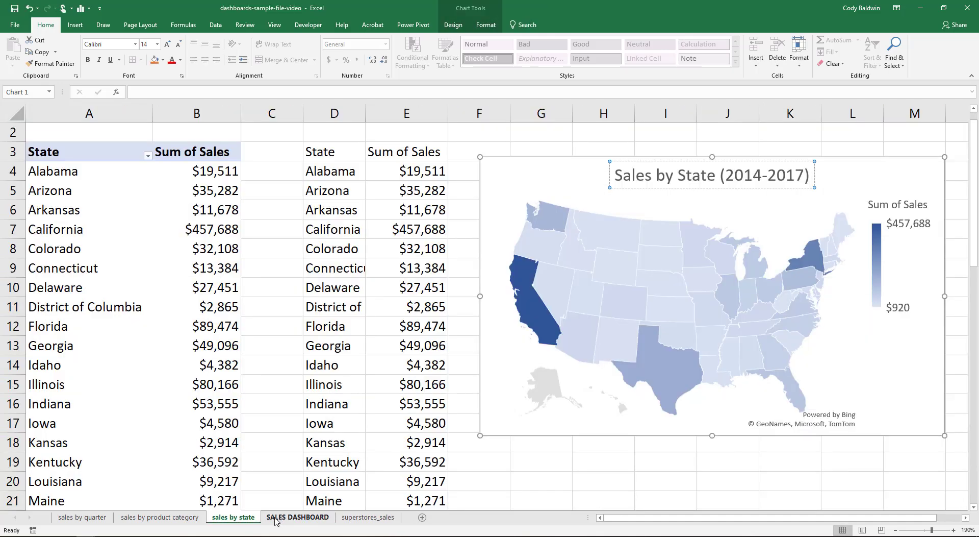
Step: Move the SALES DASHBOARD sheet in front of all other sheets and color its tab yellow
left_click(280, 516)
left_click_drag(166, 519, 65, 518)
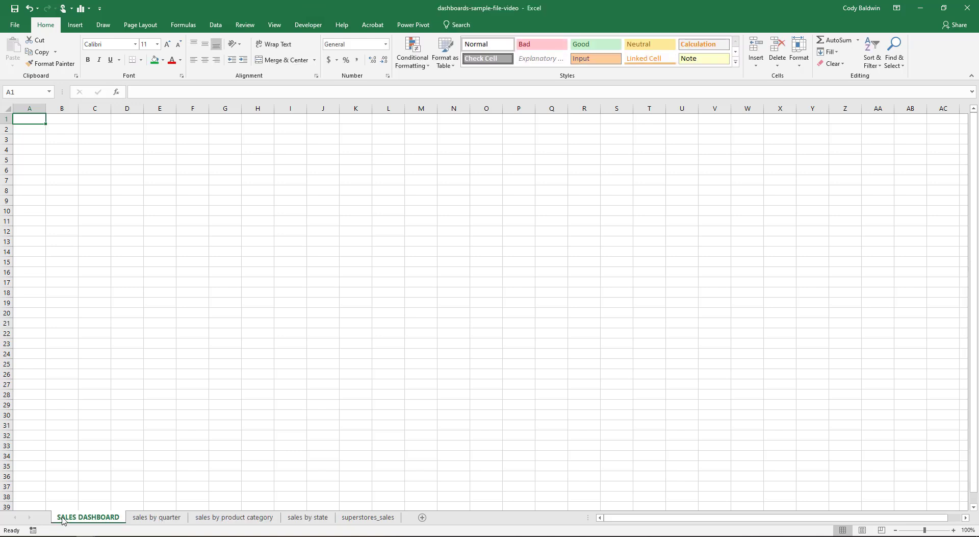
right_click(63, 518)
mouse_move(108, 470)
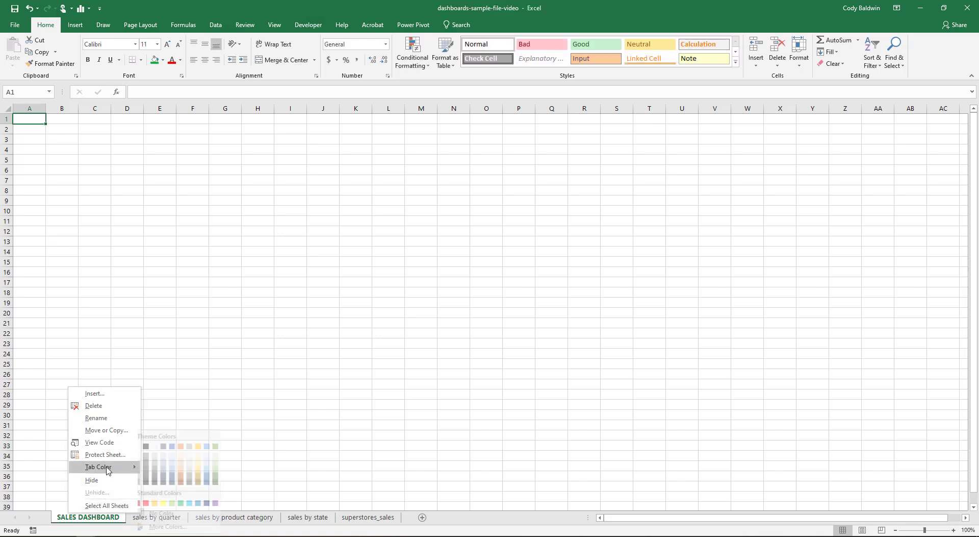
left_click(171, 503)
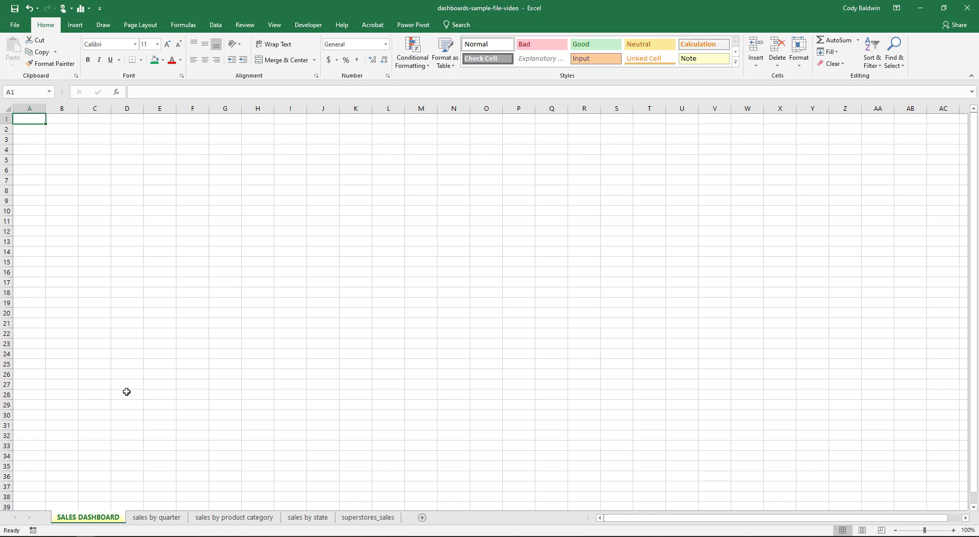
Step: Copy the Sales/Profit by Quarter chart and its Order Date timeline onto the SALES DASHBOARD sheet, placing them together from about row 3
left_click(142, 517)
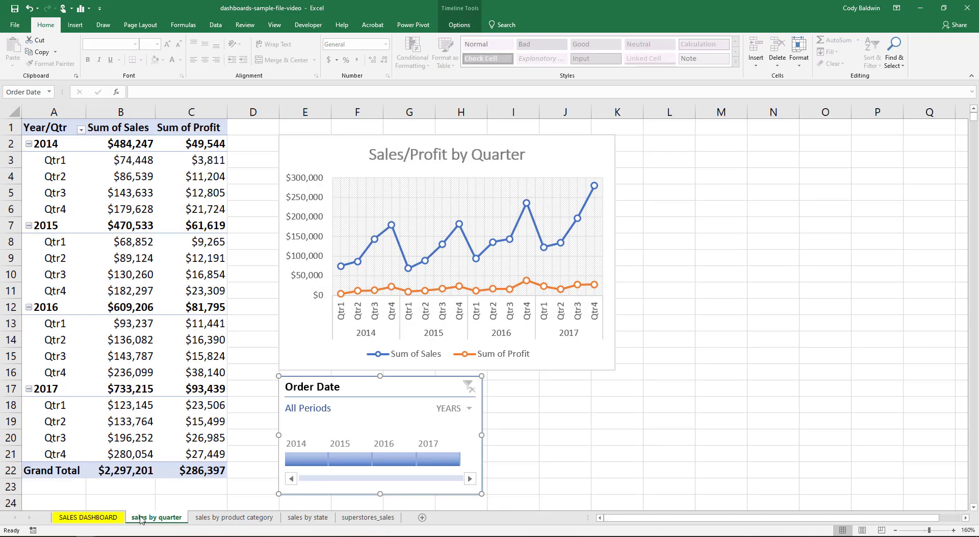
left_click(307, 157)
left_click(363, 386, "ctrl")
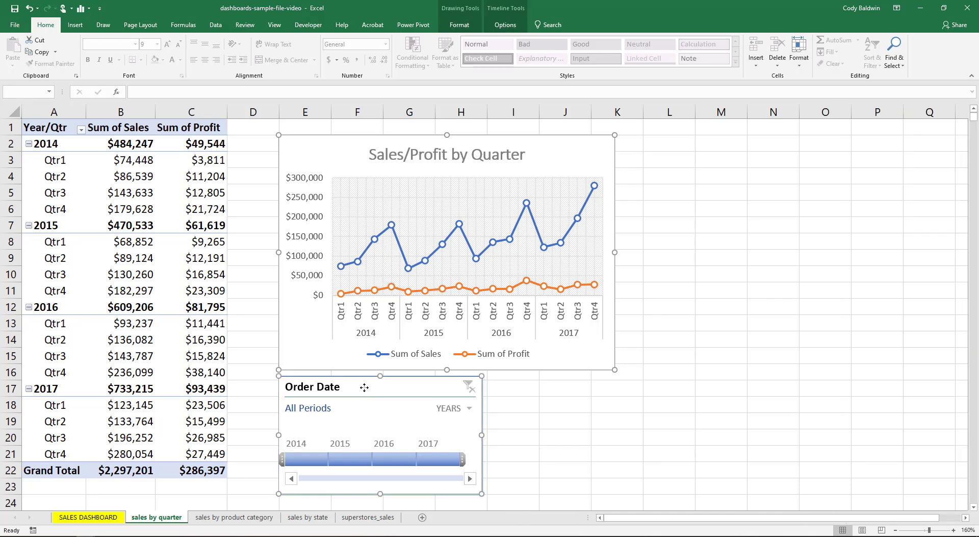
left_click(111, 517)
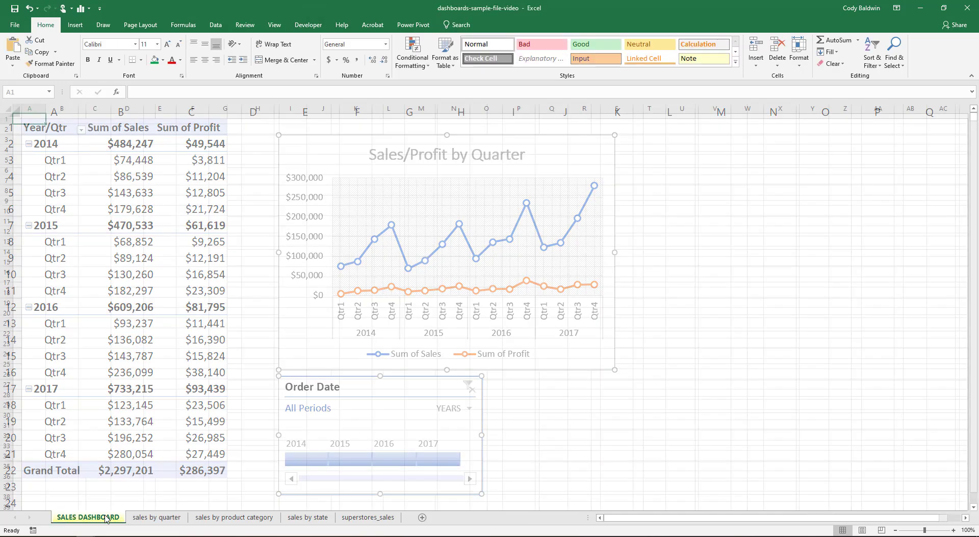
key("ctrl+v")
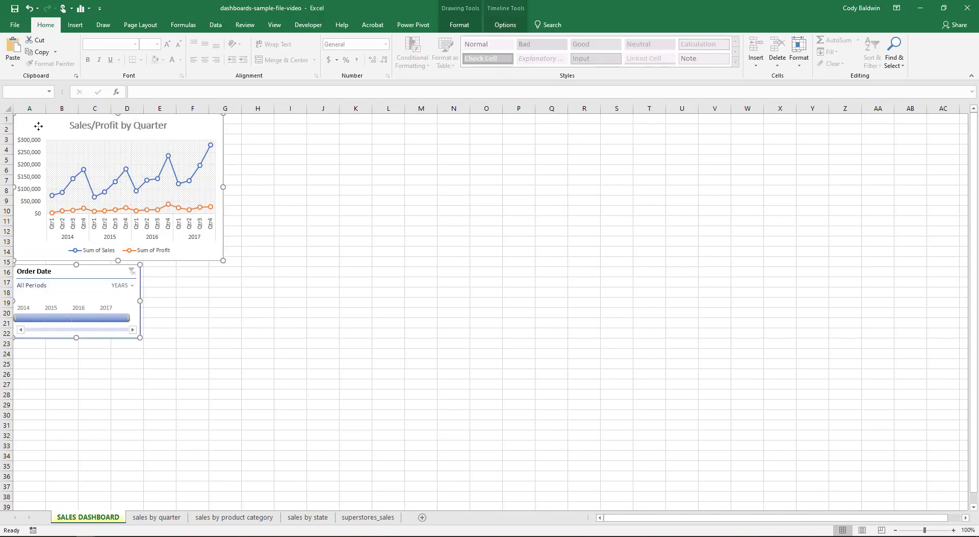
left_click_drag(38, 126, 56, 152)
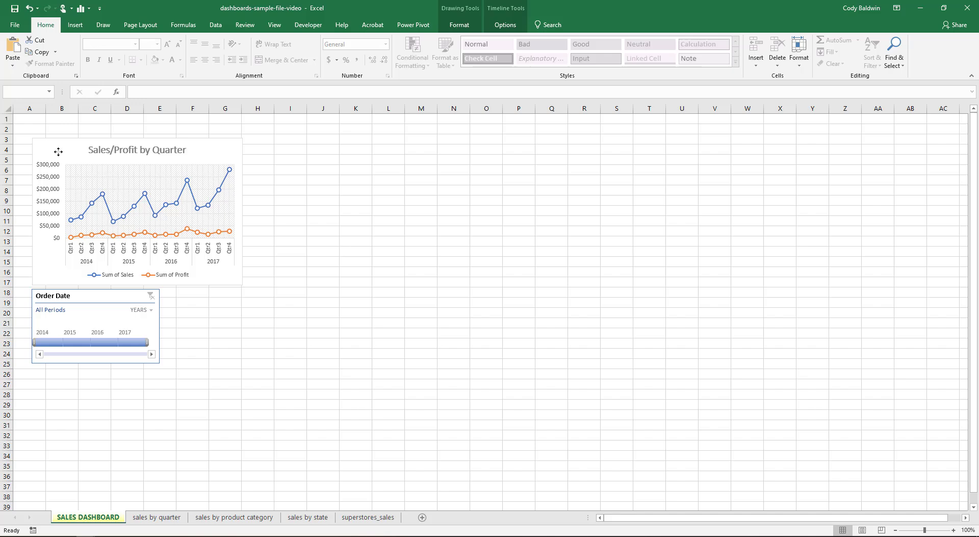
Step: Copy the Sales by Product Category chart with both slicers onto the SALES DASHBOARD sheet, to the right of the quarterly chart
left_click(234, 517)
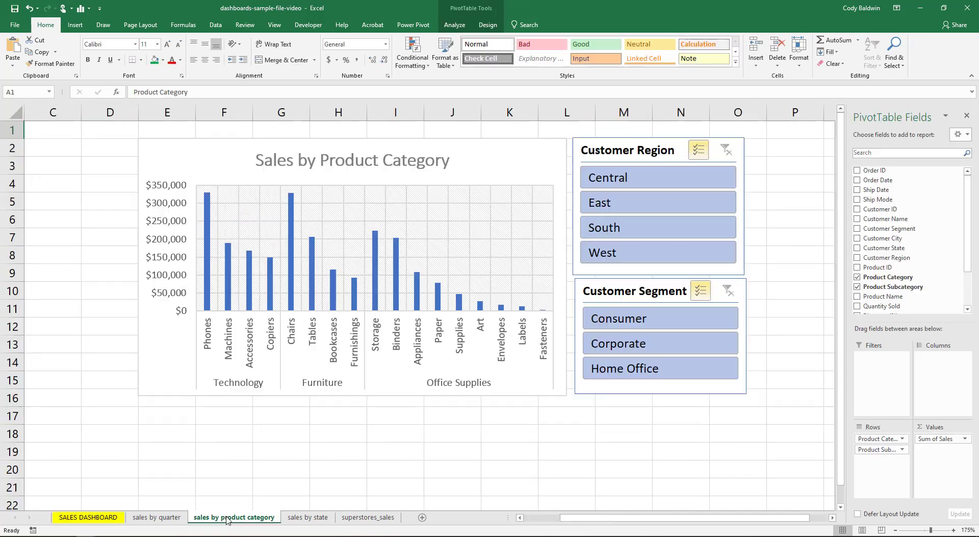
left_click(193, 159)
left_click(612, 295)
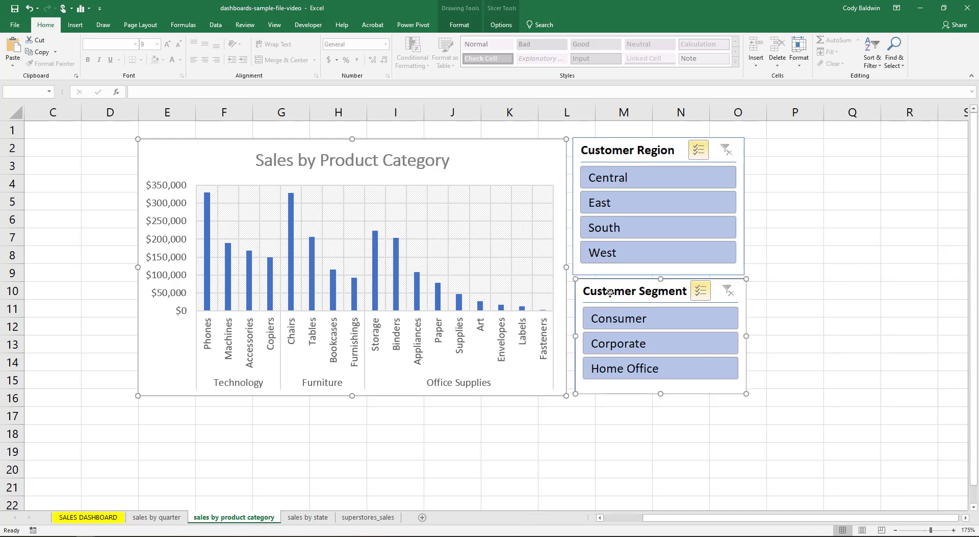
left_click(617, 152, "ctrl")
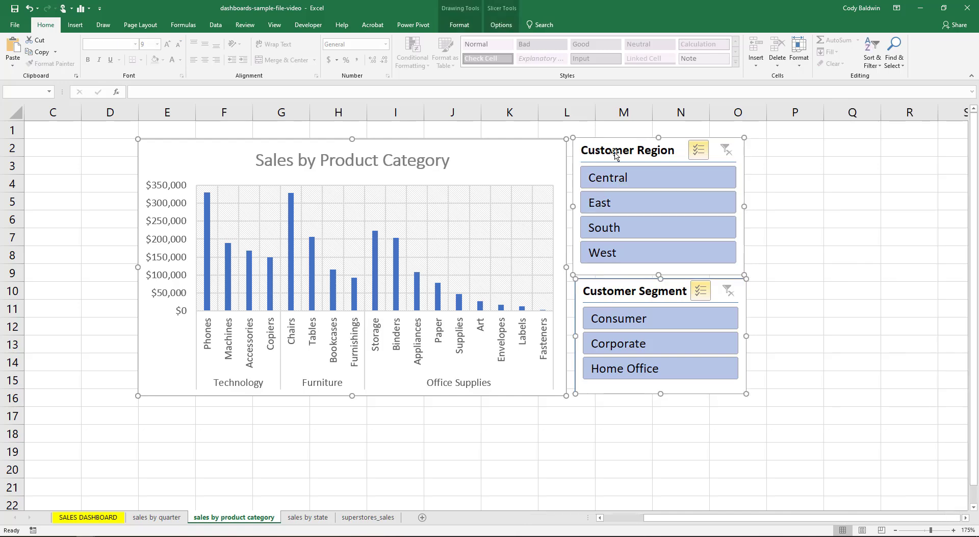
left_click(94, 521)
key("ctrl+v")
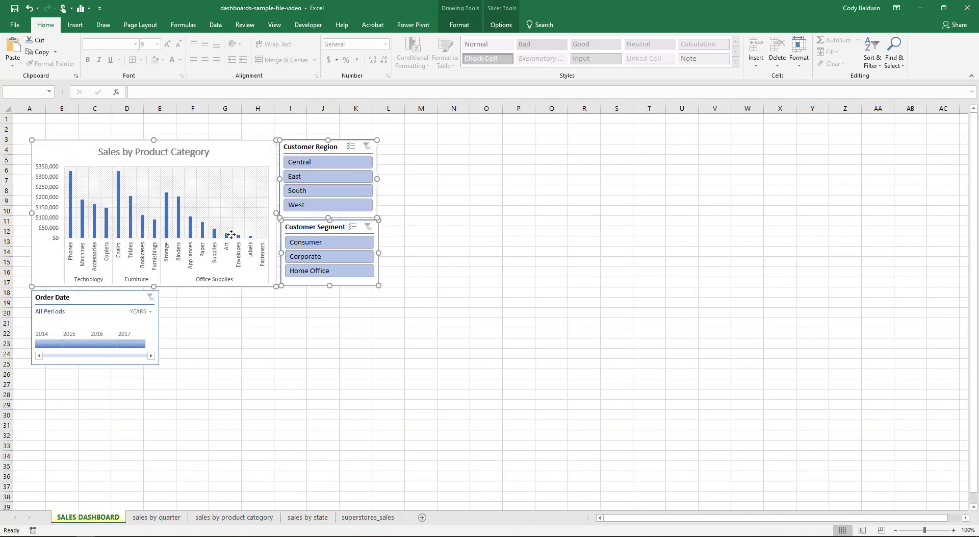
left_click_drag(177, 151, 460, 146)
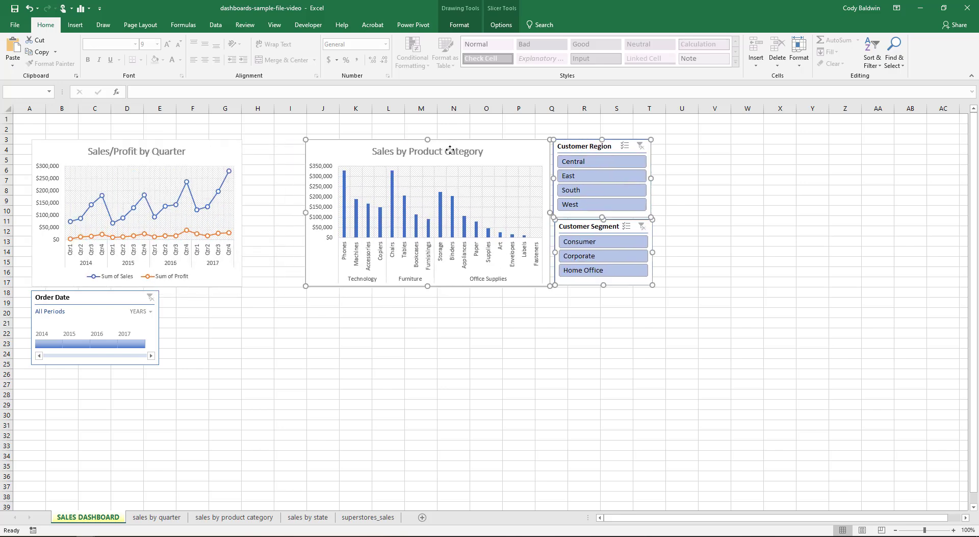
Step: Copy the Sales by State map chart onto the SALES DASHBOARD sheet and place it below the product category chart
left_click(301, 521)
left_click(547, 166)
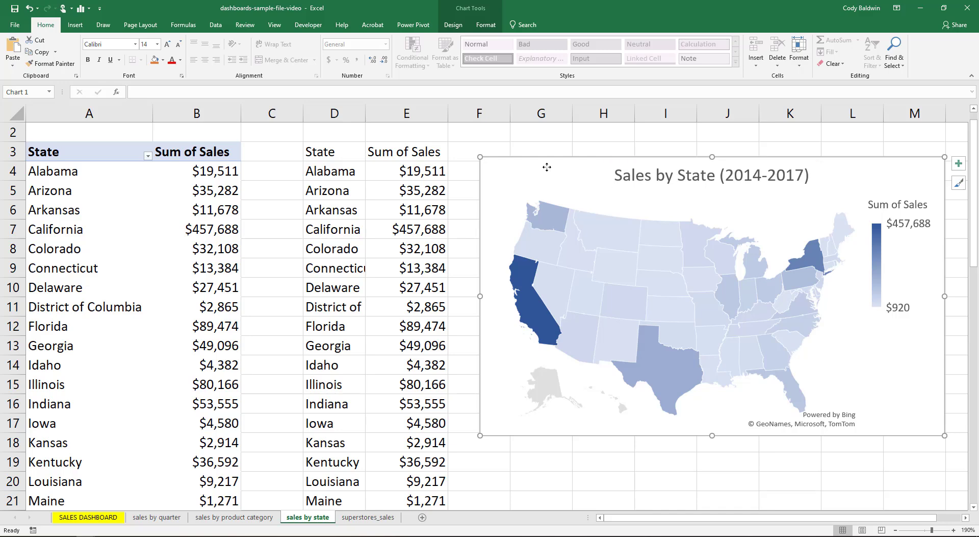
left_click(88, 517)
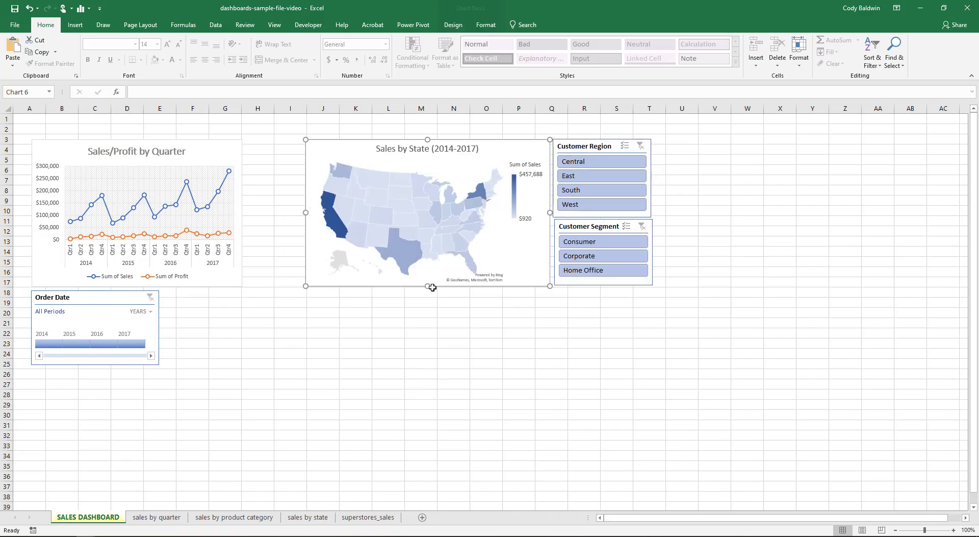
key("ctrl+v")
left_click_drag(380, 158, 377, 348)
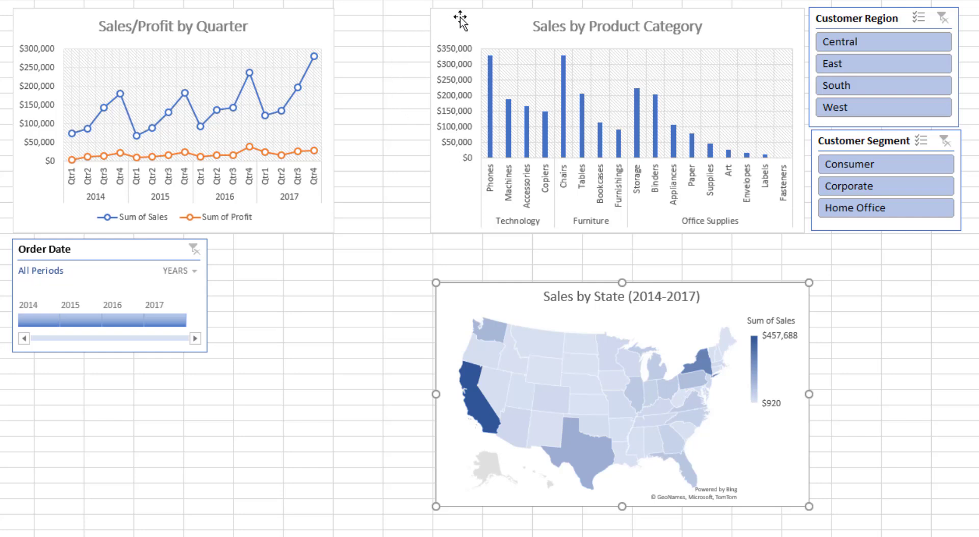
Step: Put the product category chart right beside the quarterly chart, and swap the timeline out so the map sits directly under the quarterly chart
left_click_drag(461, 21, 376, 18)
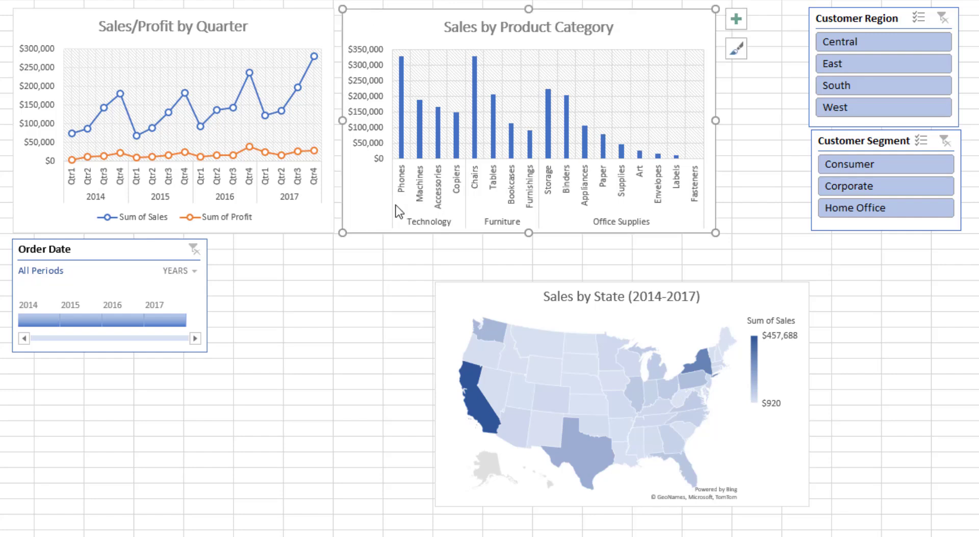
left_click_drag(458, 290, 170, 295)
left_click_drag(139, 248, 739, 306)
left_click_drag(201, 311, 52, 253)
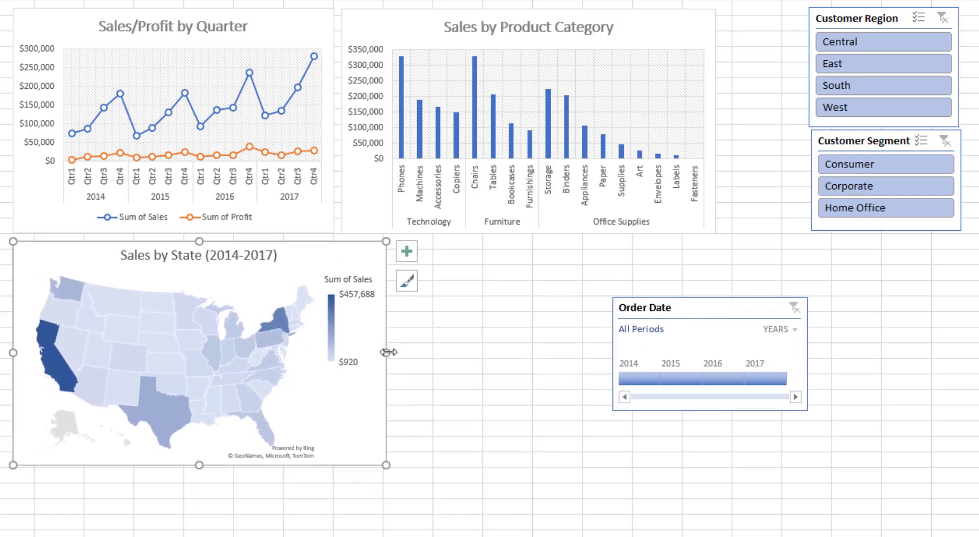
Step: Narrow the map chart to the quarterly chart's width and place the Order Date timeline just right of the map
left_click_drag(387, 352, 335, 351)
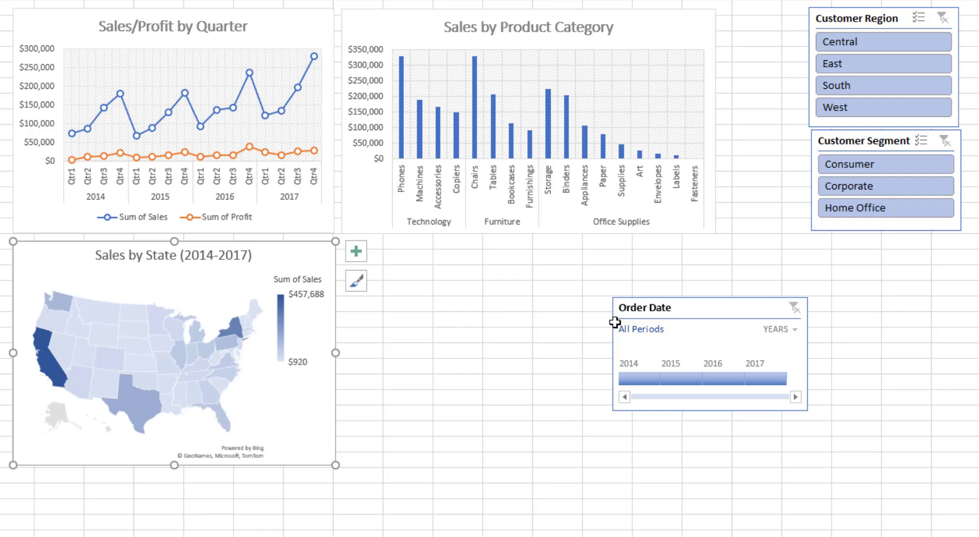
left_click_drag(669, 307, 406, 380)
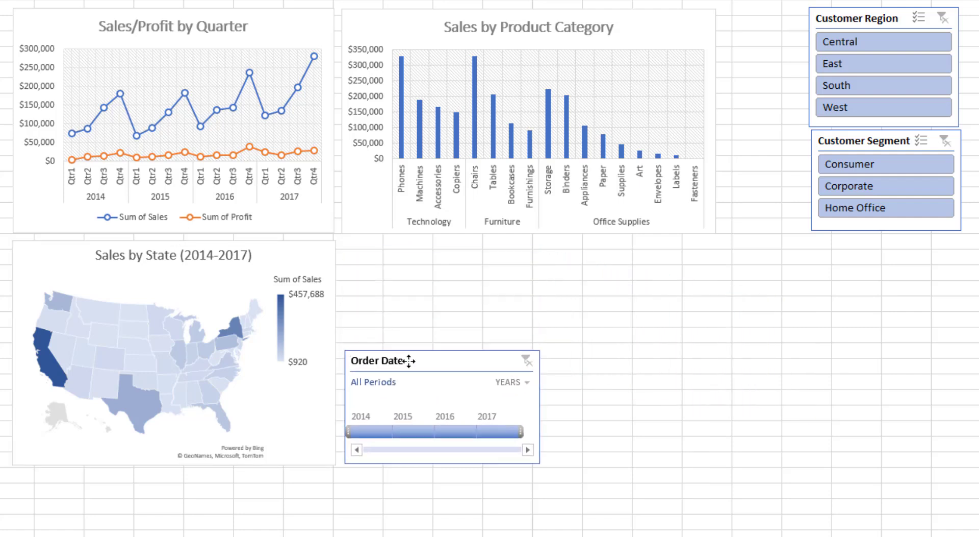
Step: Place the Customer Region and Customer Segment slicers side by side below the product category chart, with the Customer Segment slicer stretched to match the other's height
left_click_drag(839, 22, 388, 252)
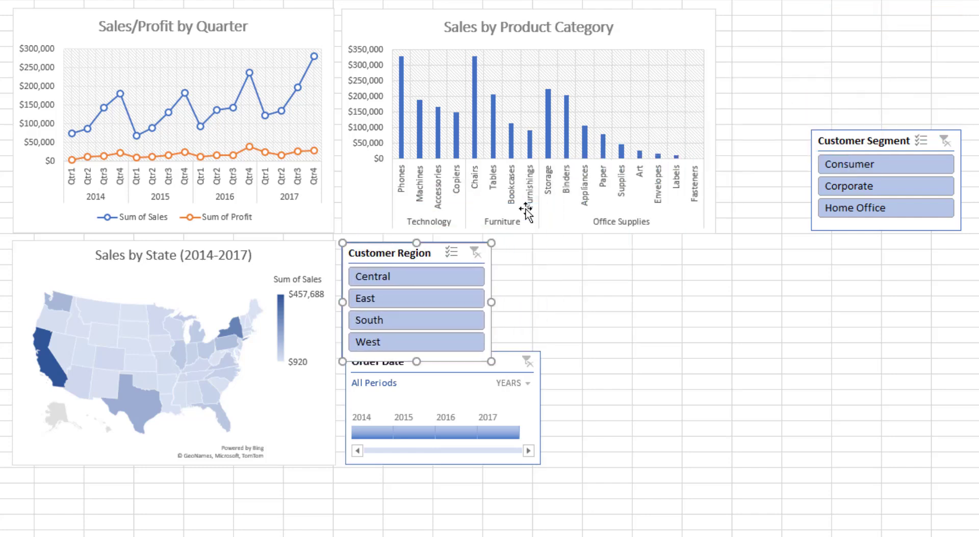
left_click_drag(830, 146, 508, 264)
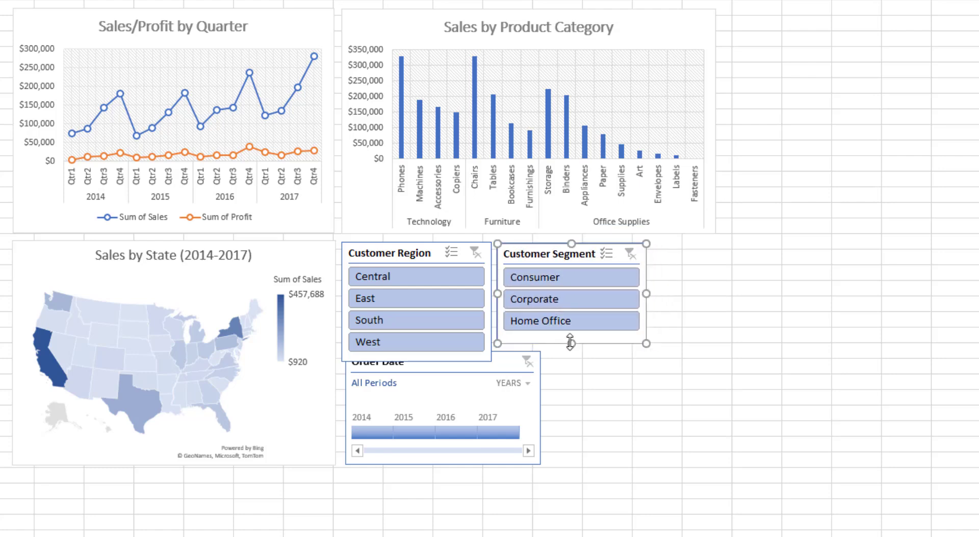
left_click_drag(572, 343, 572, 359)
Step: Place the Order Date timeline directly under the Customer Region slicer, beside the map chart
left_click(456, 368)
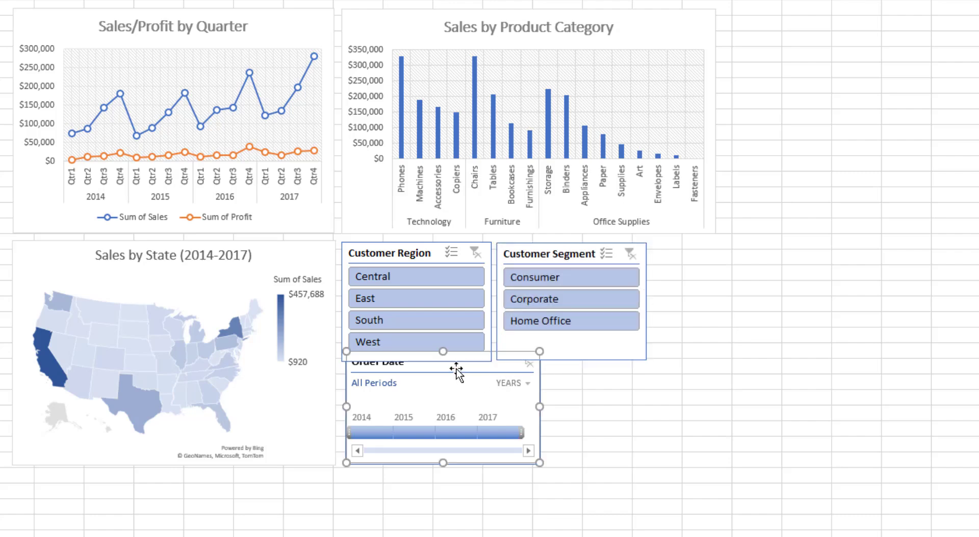
left_click_drag(471, 367, 466, 382)
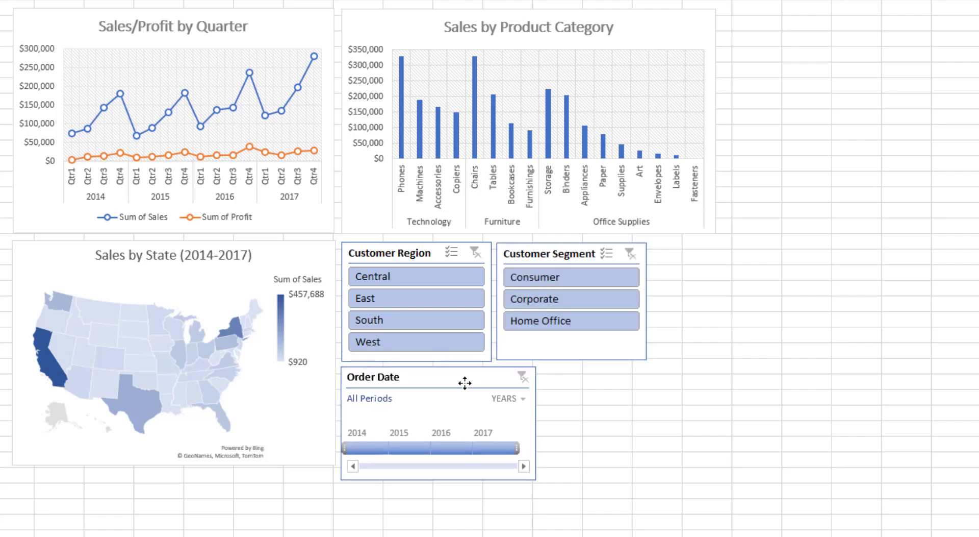
left_click(721, 384)
scroll(724, 385, "up", 1)
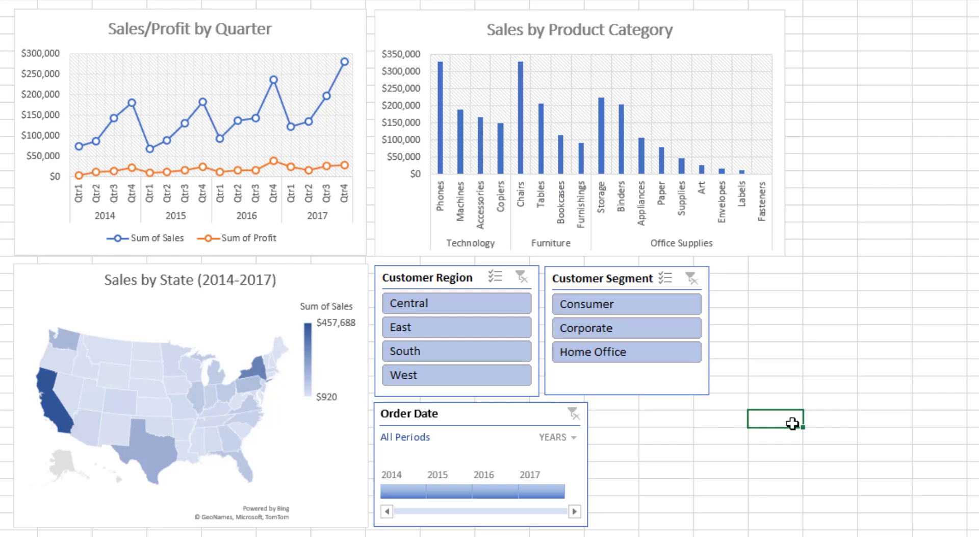
Step: Test the Customer Region slicer by filtering to Central, and clear the filter again
left_click(465, 306)
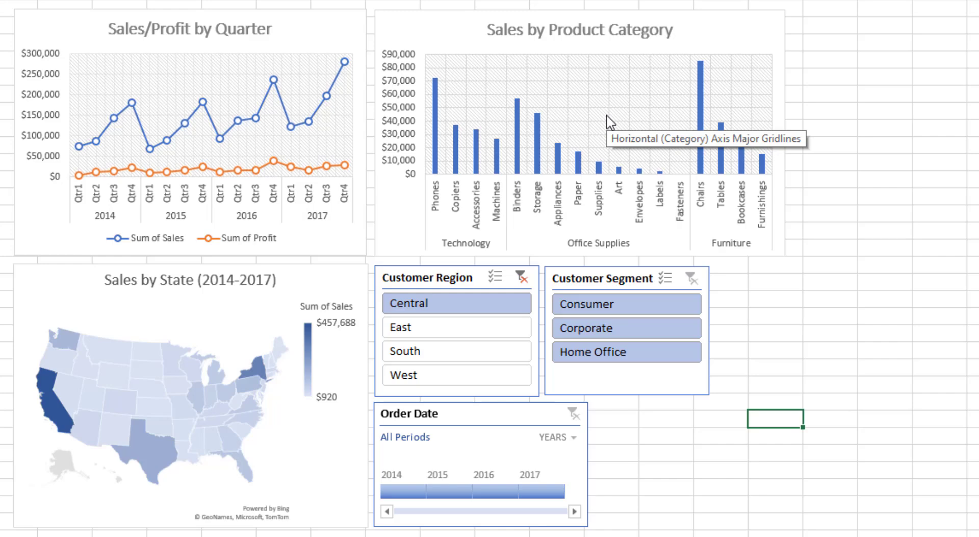
left_click(521, 277)
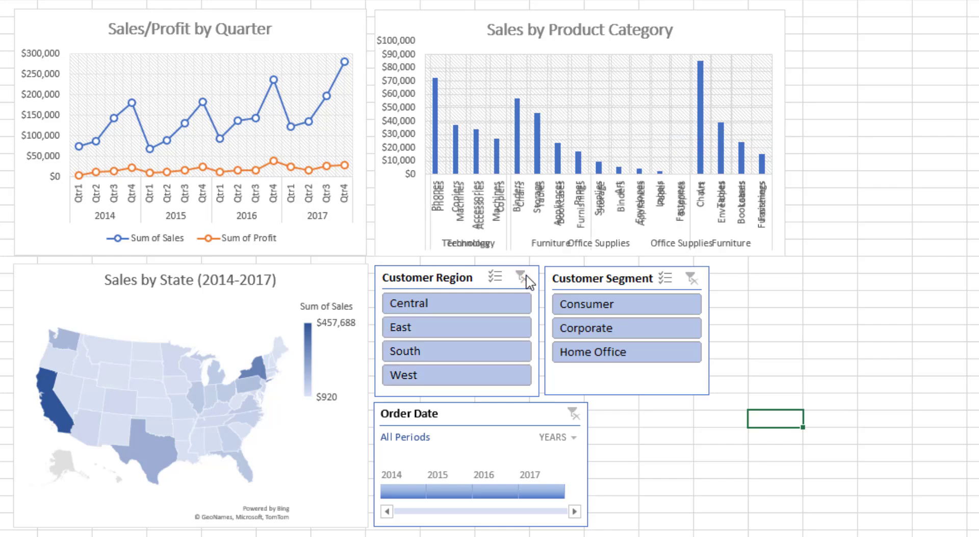
Step: Connect the Customer Region slicer to the sales by quarter and sales by state pivot tables as well, and filter to Central
right_click(454, 278)
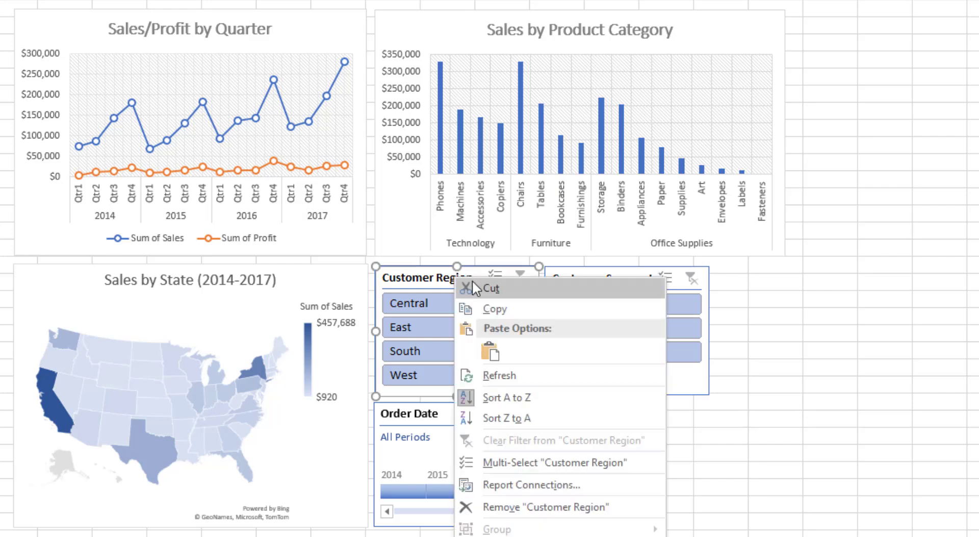
left_click(528, 485)
left_click_drag(504, 435, 544, 310)
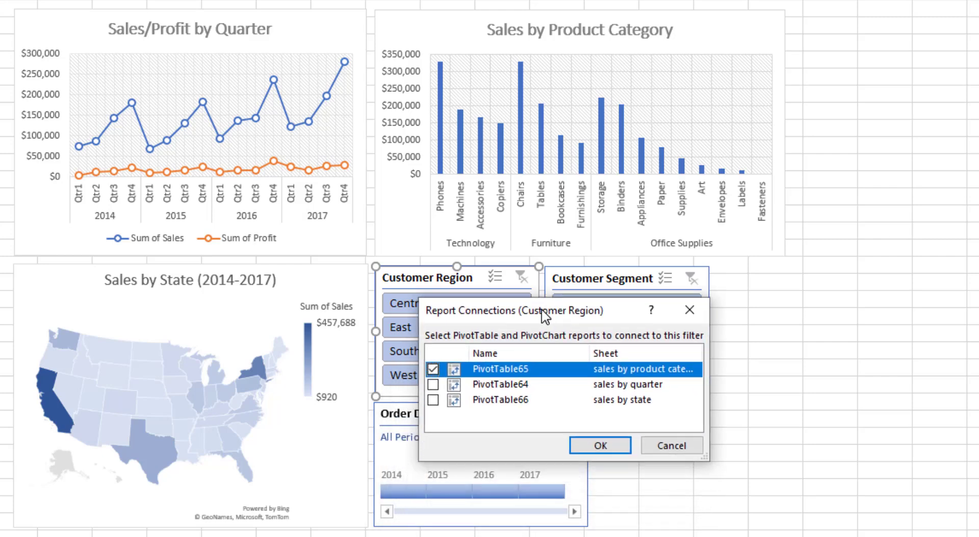
left_click(433, 385)
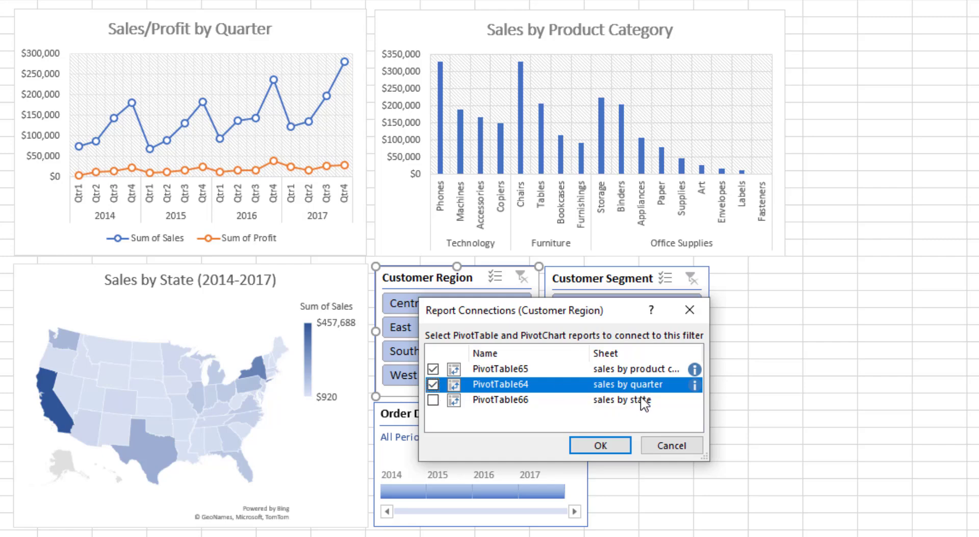
left_click(433, 400)
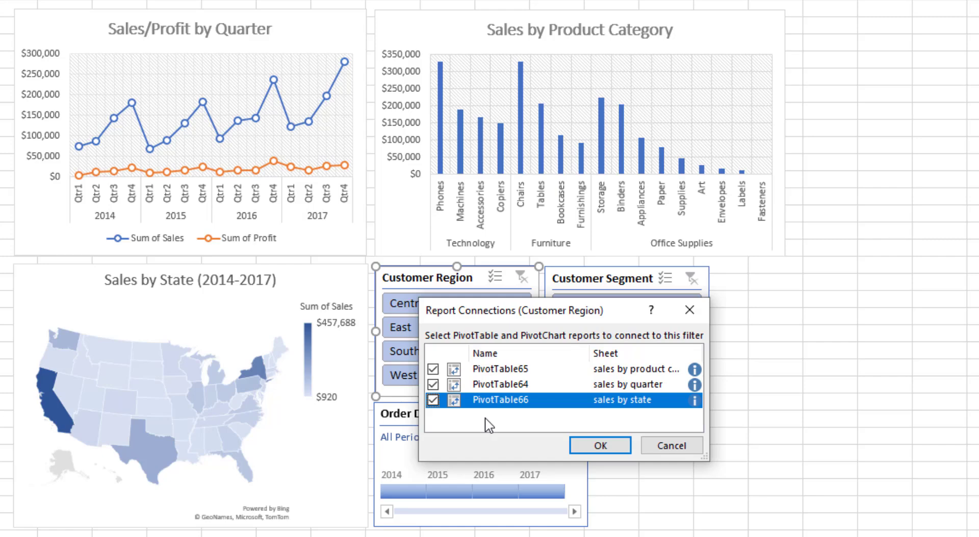
left_click(587, 444)
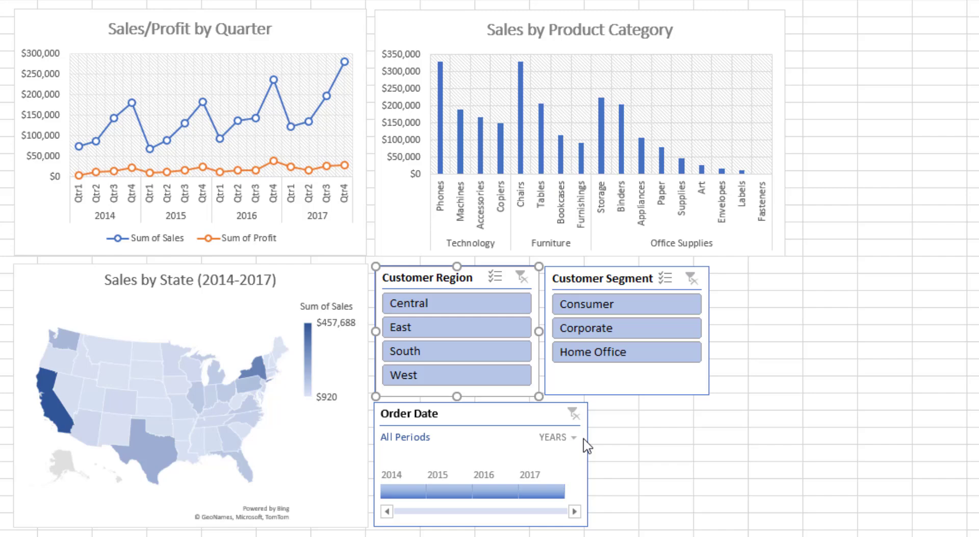
left_click(482, 306)
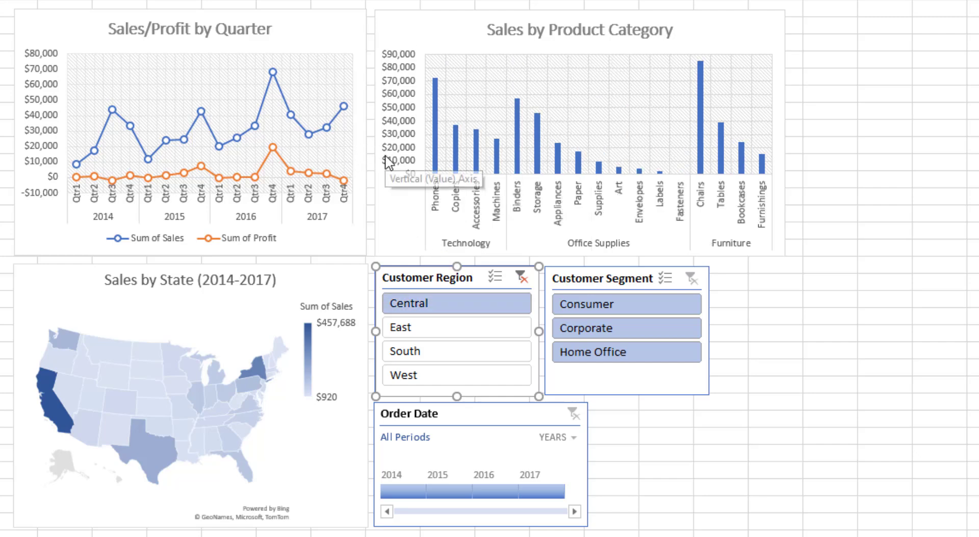
Step: Connect the Customer Segment slicer to the sales by quarter pivot table as well
right_click(609, 279)
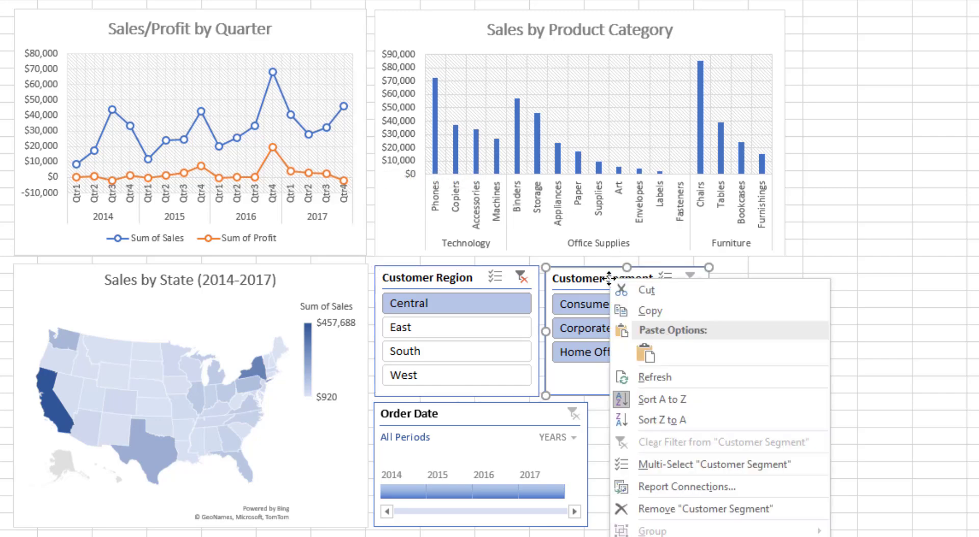
left_click(670, 489)
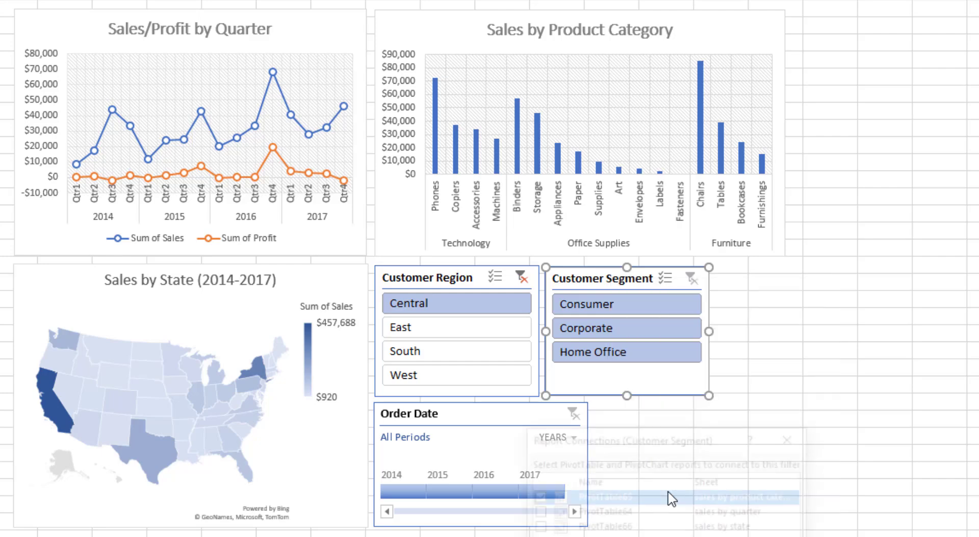
left_click(536, 513)
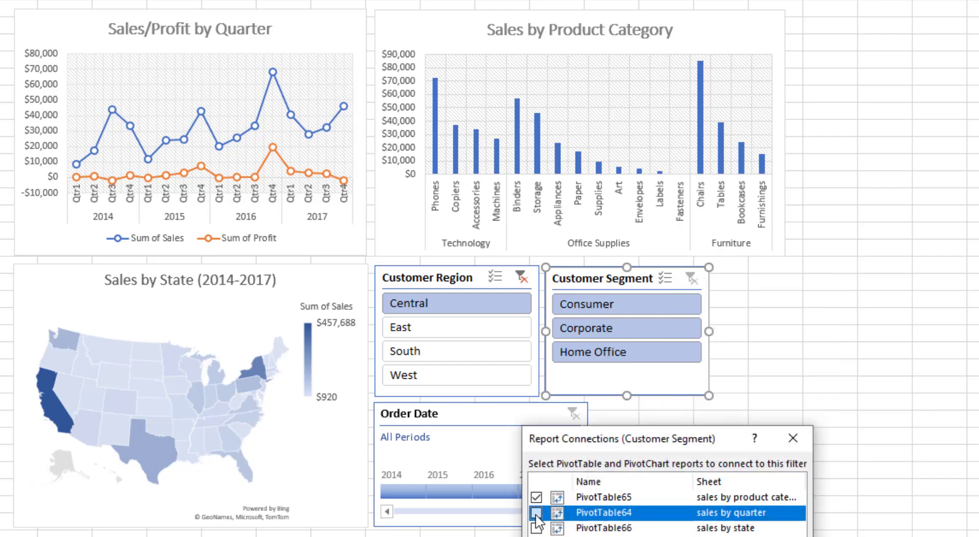
key("Return")
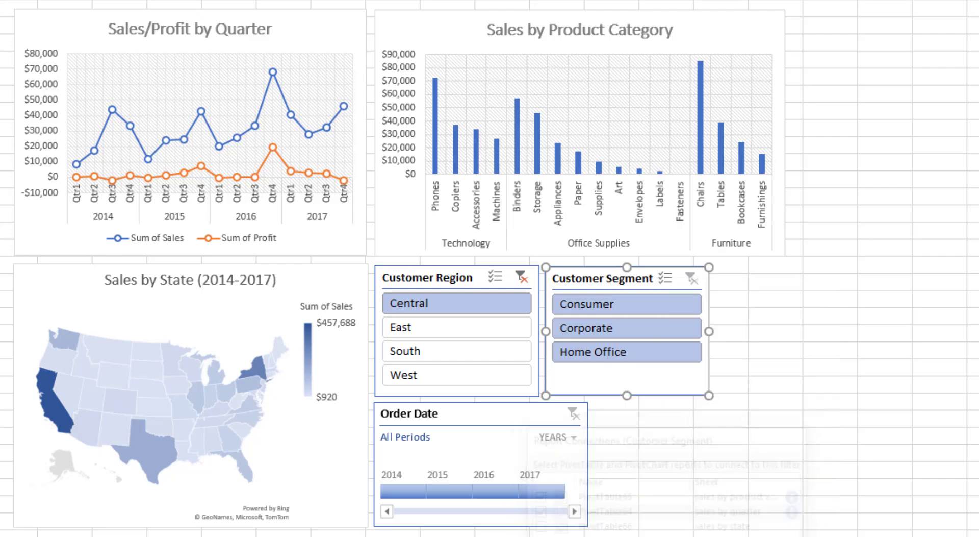
Step: Test the Customer Segment slicer by filtering to Consumer, and clear the filters of both slicers
left_click(589, 307)
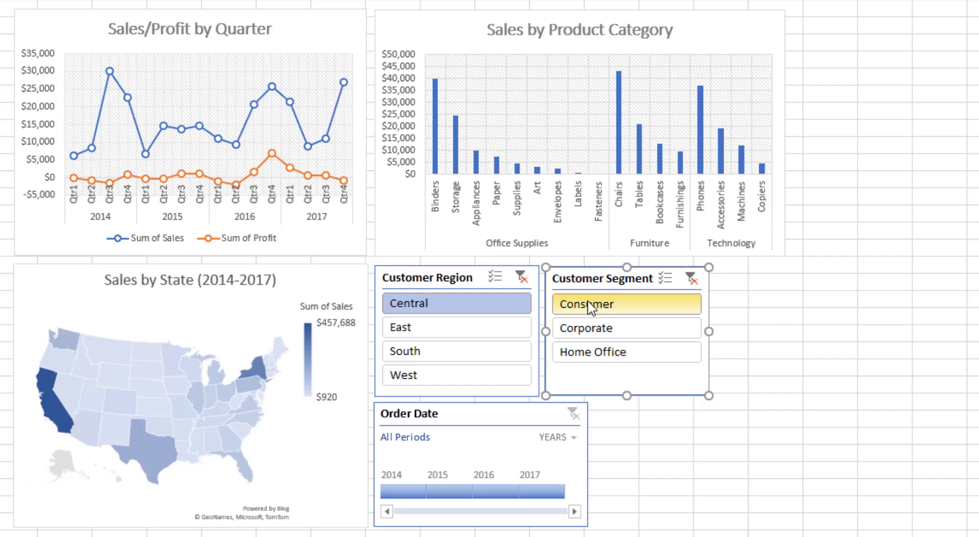
left_click(521, 277)
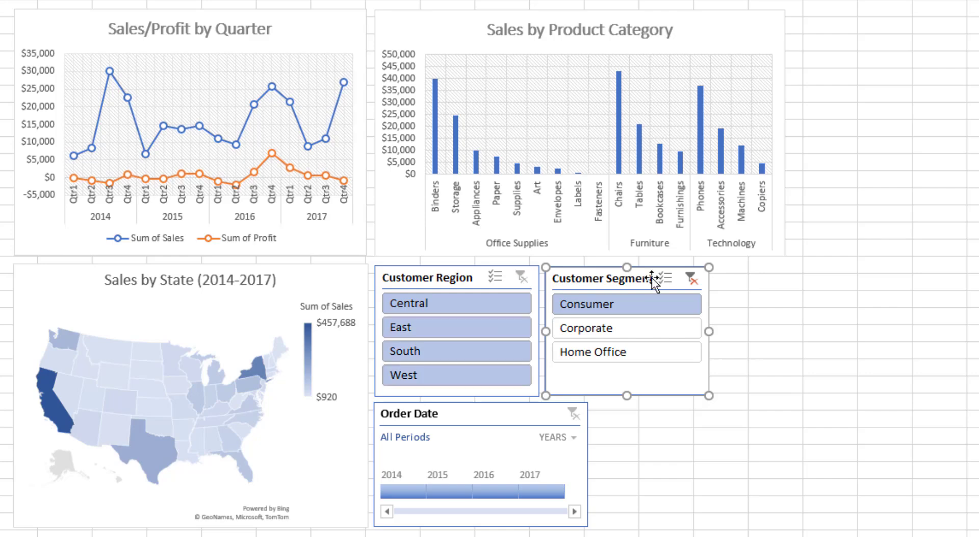
left_click(691, 279)
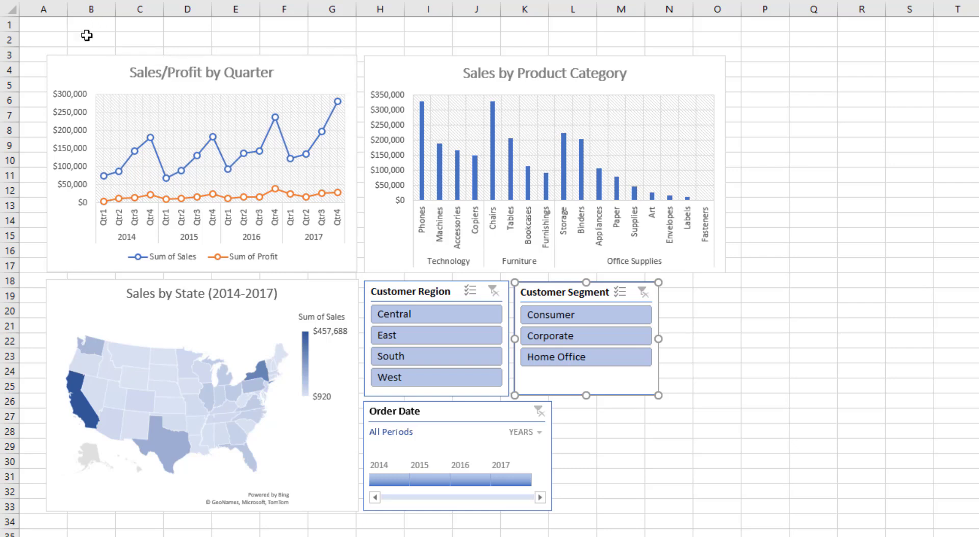
left_click(56, 39)
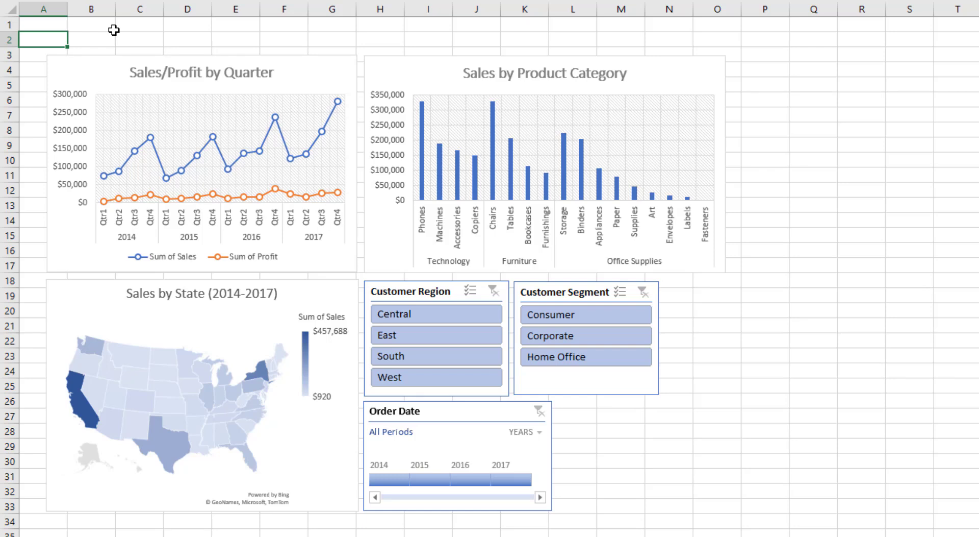
left_click_drag(91, 38, 674, 43)
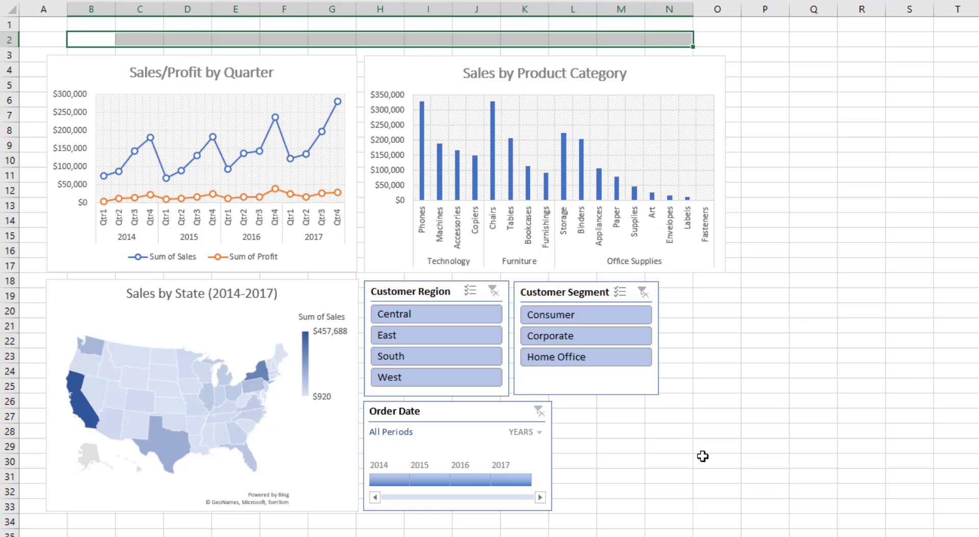
Step: Set the print area of the SALES DASHBOARD sheet to A3:O33, covering all charts, slicers and the timeline
left_click(706, 505)
left_click_drag(706, 505, 48, 53)
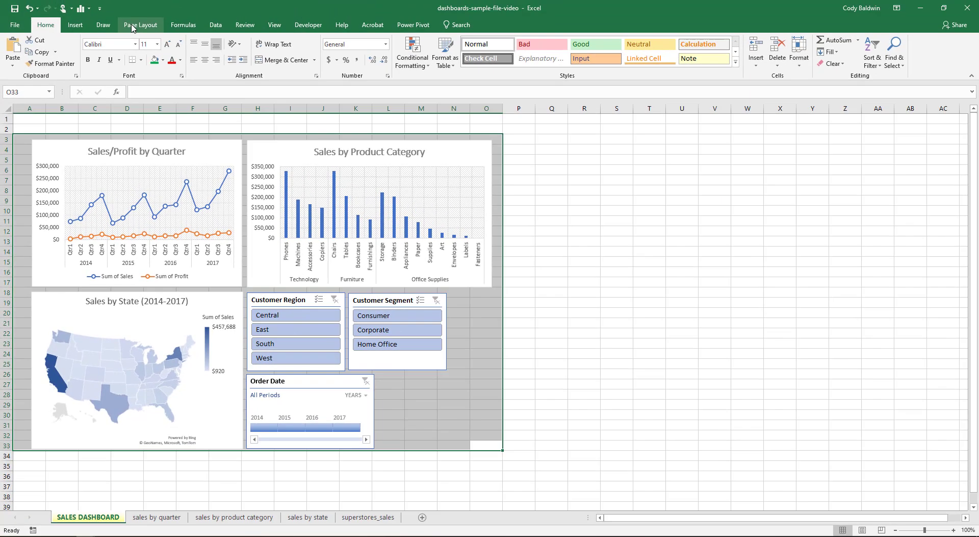
left_click(134, 26)
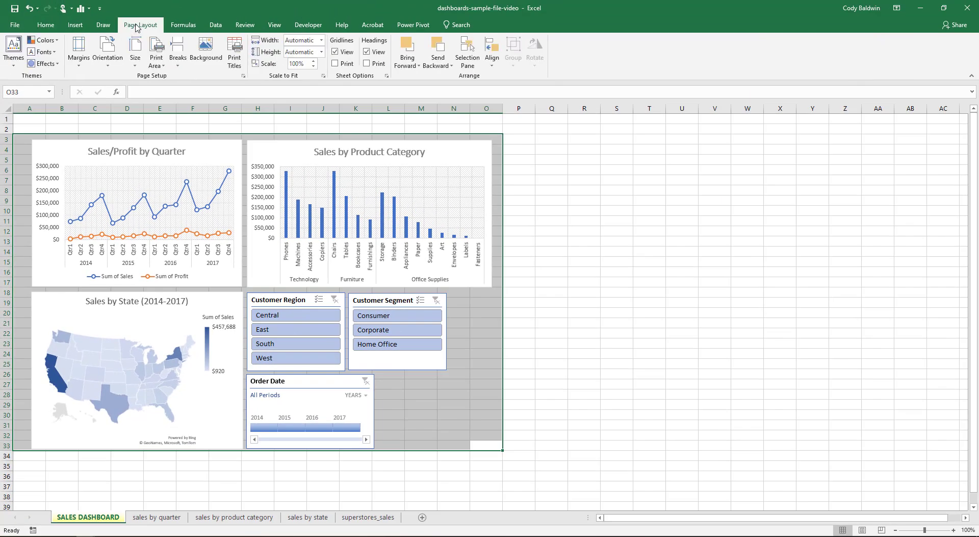
left_click(157, 48)
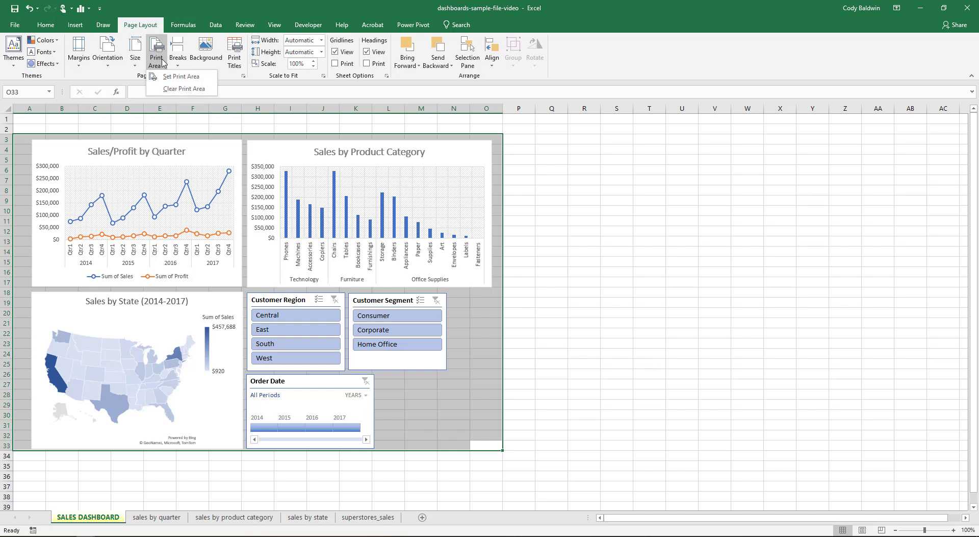
left_click(172, 76)
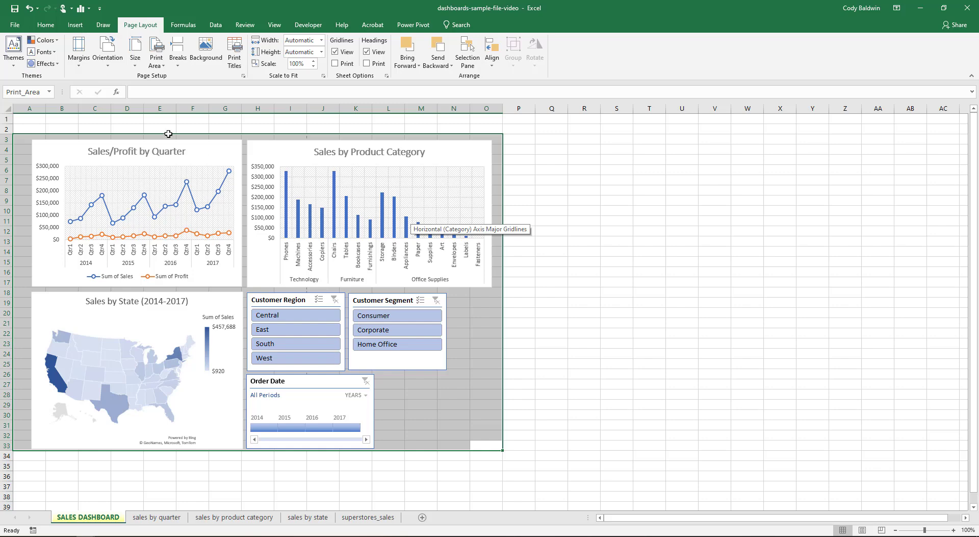
Step: Set the dashboard's print settings to Landscape Orientation and Fit Sheet on One Page, and return to the worksheet
left_click(14, 28)
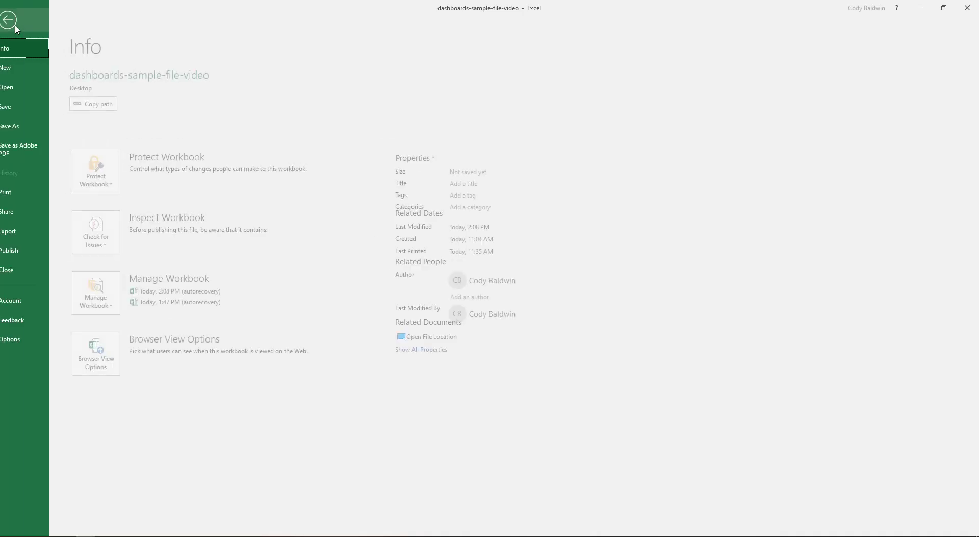
left_click(18, 194)
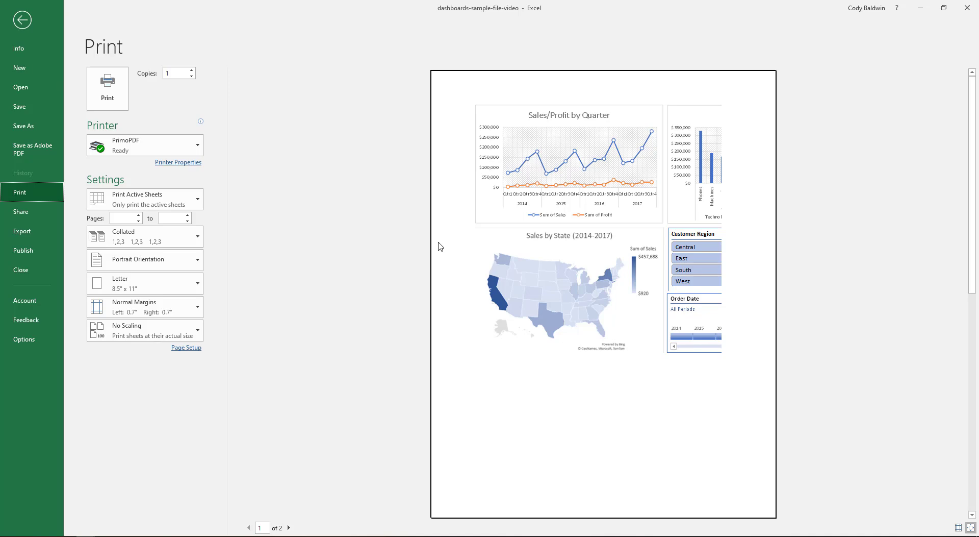
left_click(174, 260)
left_click(162, 311)
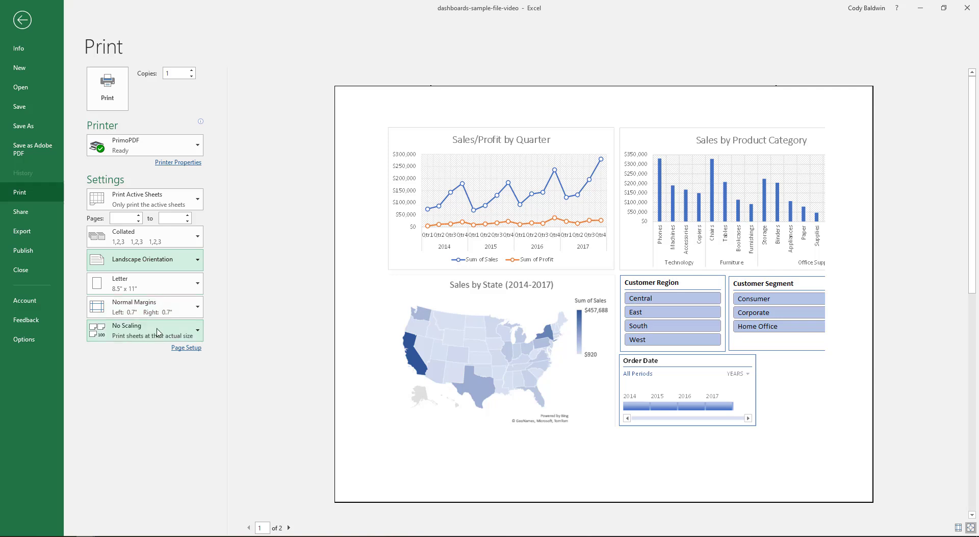
left_click(157, 333)
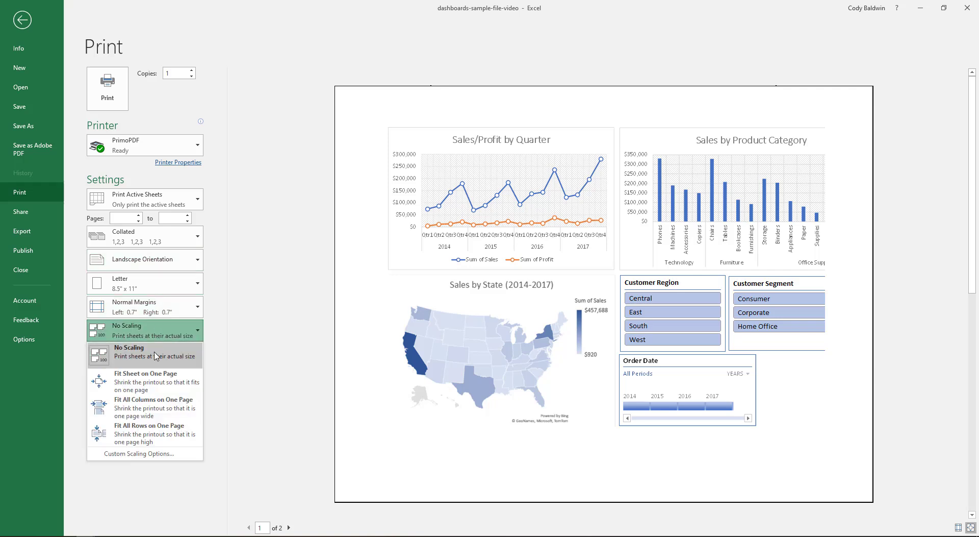
left_click(155, 386)
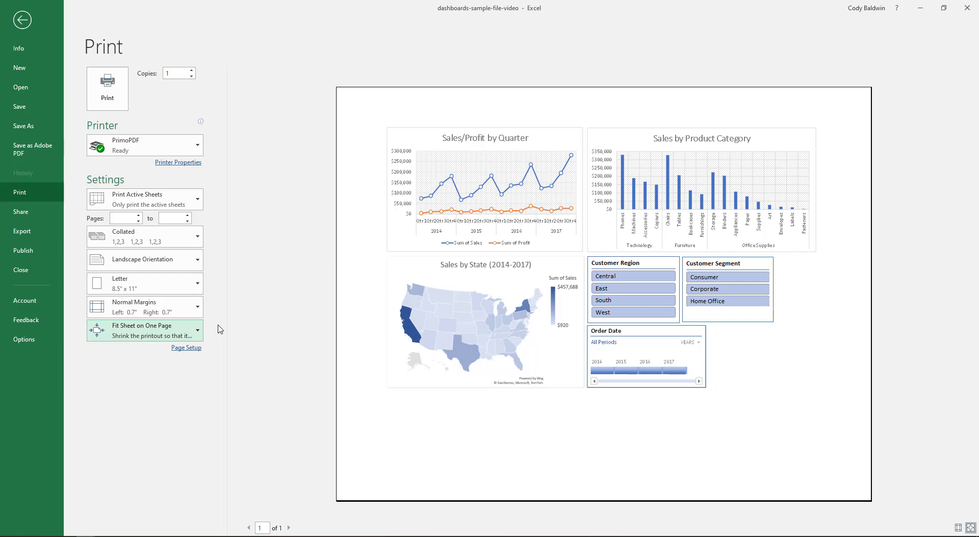
key("Escape")
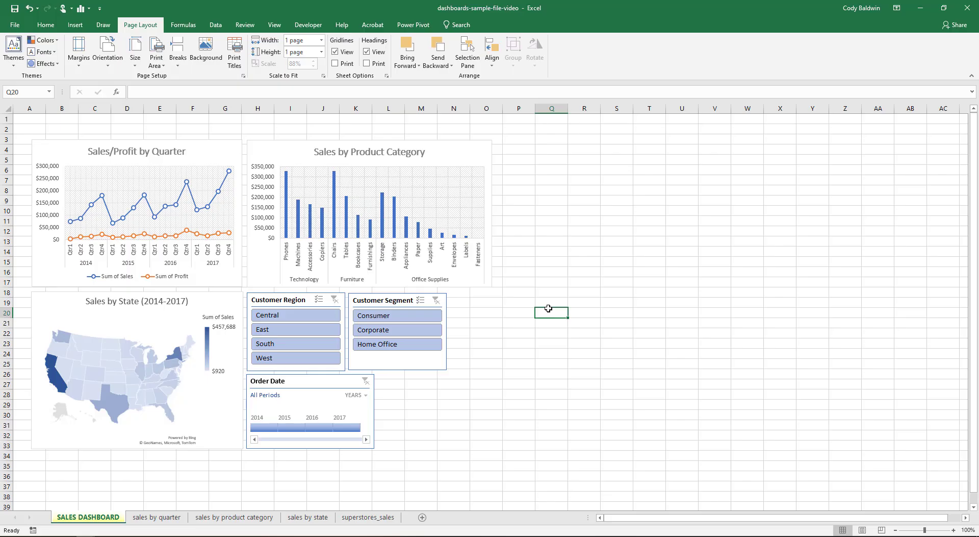
Step: On the superstores_sales sheet, look at the available data refresh options and close them without refreshing
left_click(368, 517)
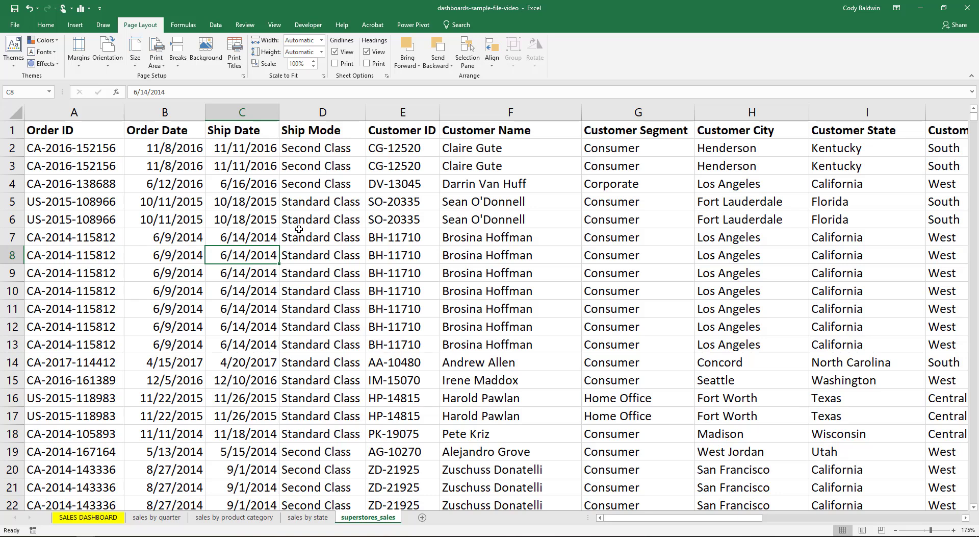
left_click(220, 31)
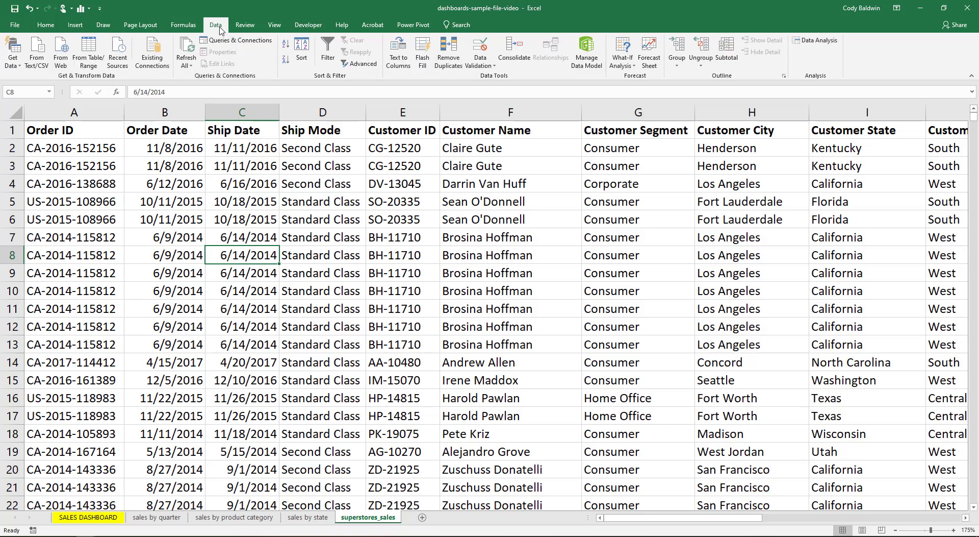
left_click(193, 66)
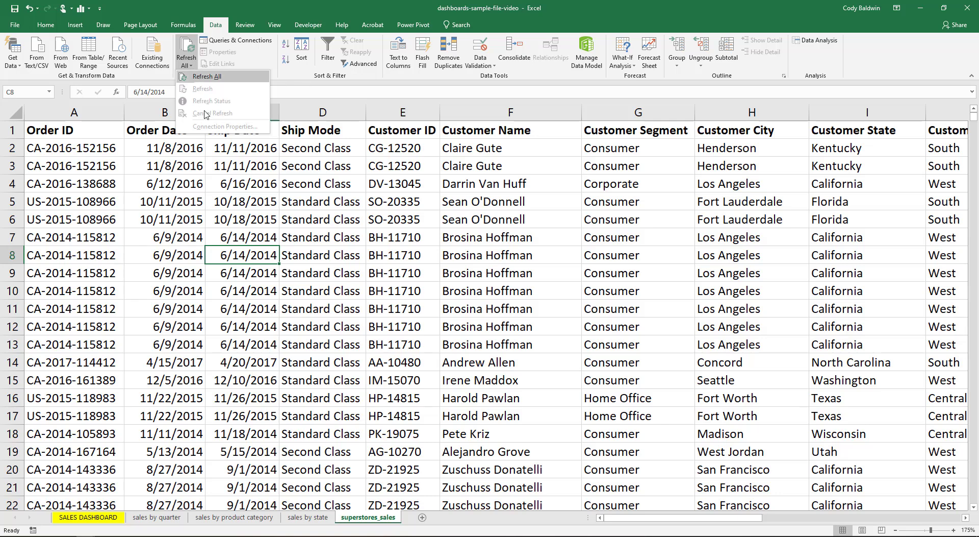
left_click(224, 209)
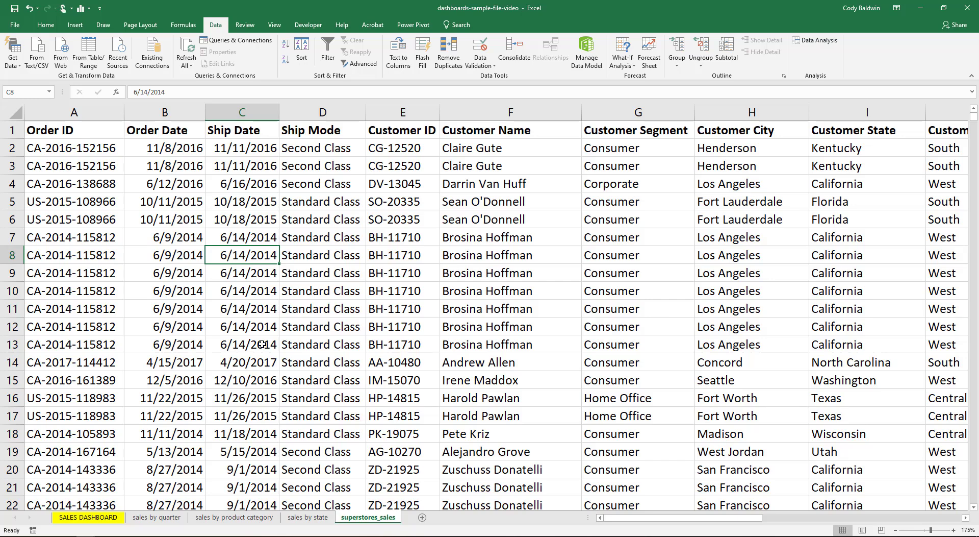
Step: Review the sales by state and sales by quarter pivot tables, and examine the last rows of the superstores_sales source data
left_click(305, 518)
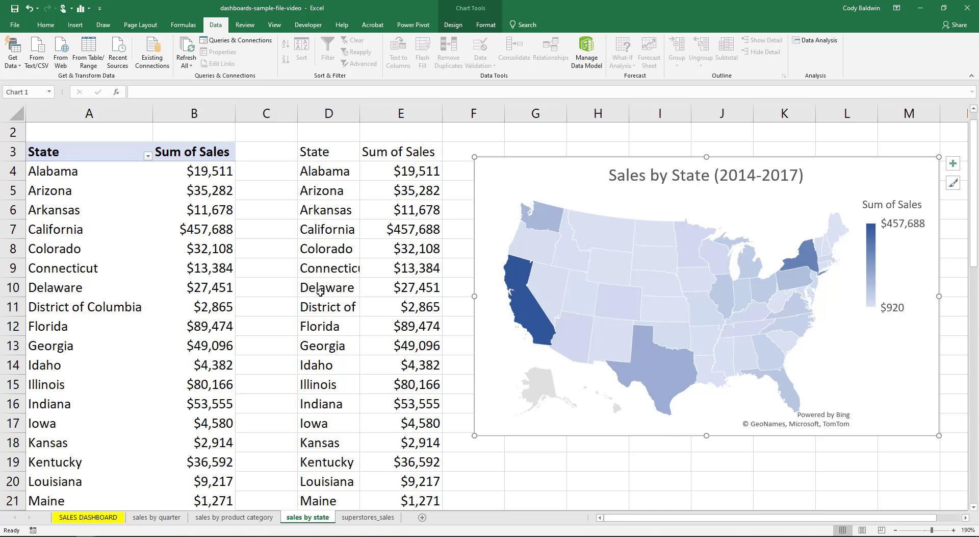
left_click(156, 517)
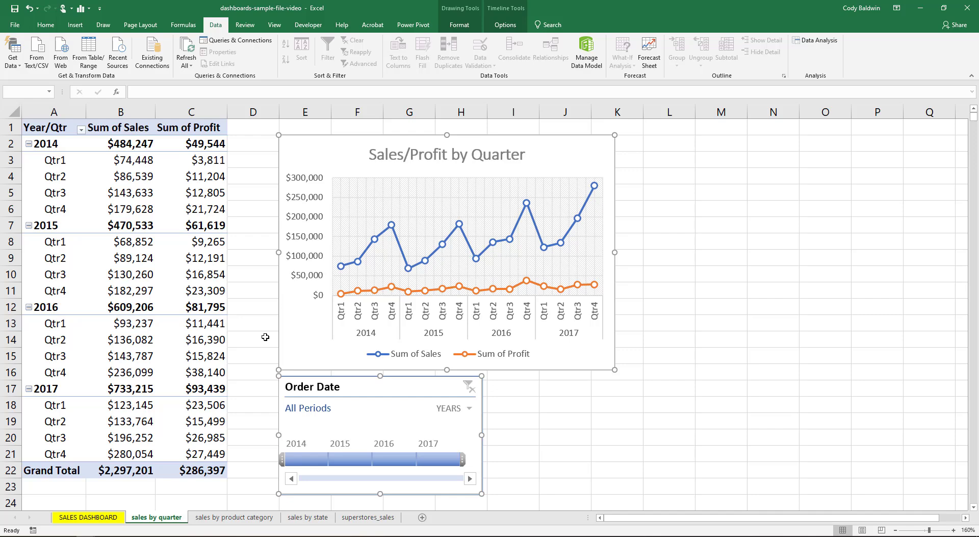
left_click(355, 517)
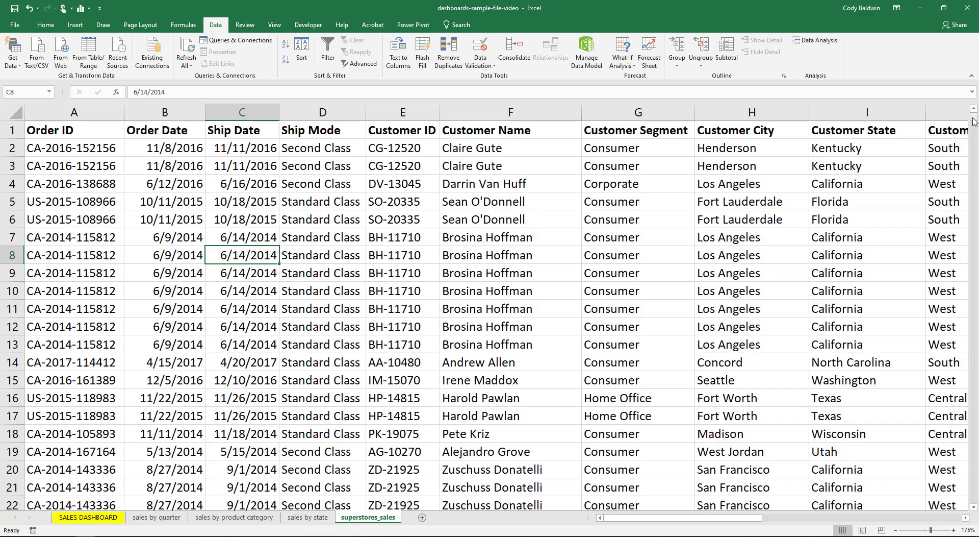
left_click_drag(975, 121, 976, 510)
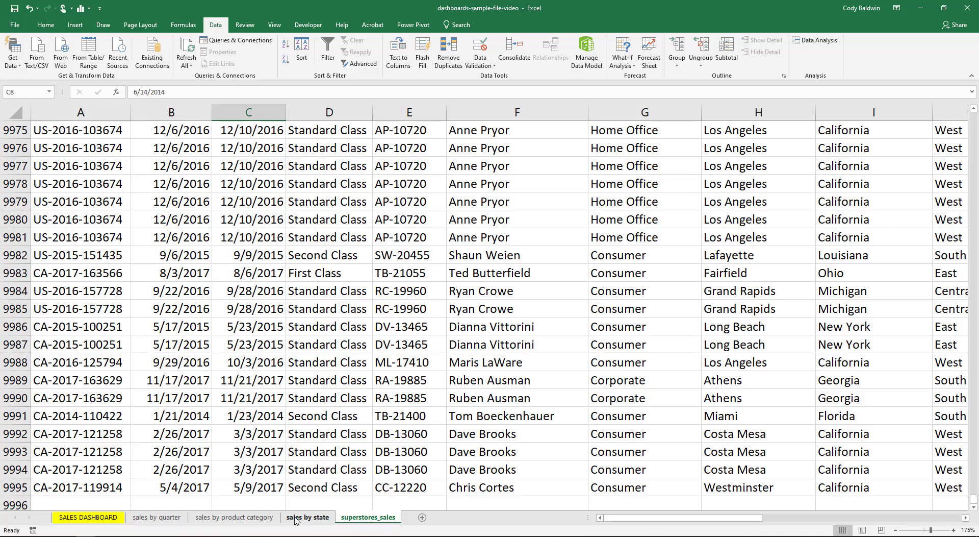
Step: Open the data source settings of the sales by quarter pivot table and select the ending row number in its source range
left_click(165, 517)
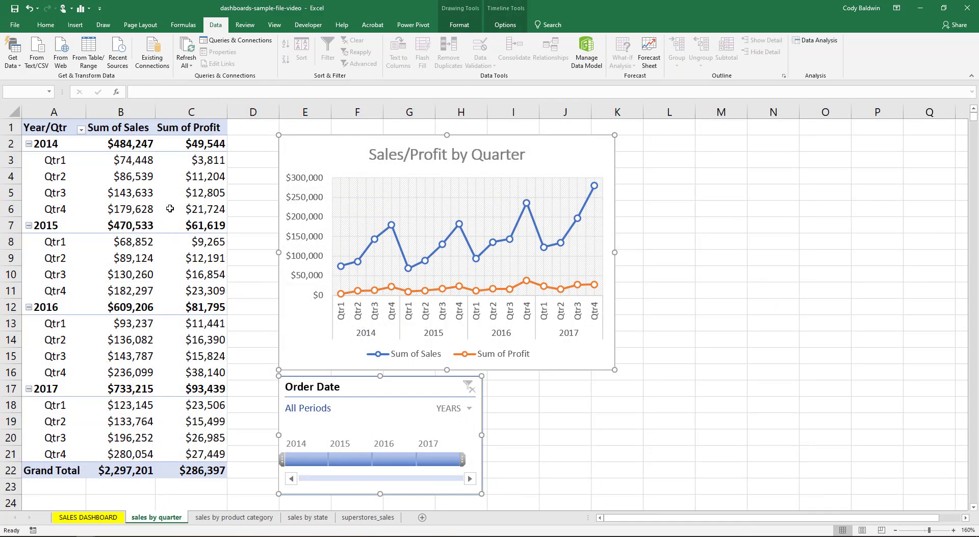
left_click(186, 197)
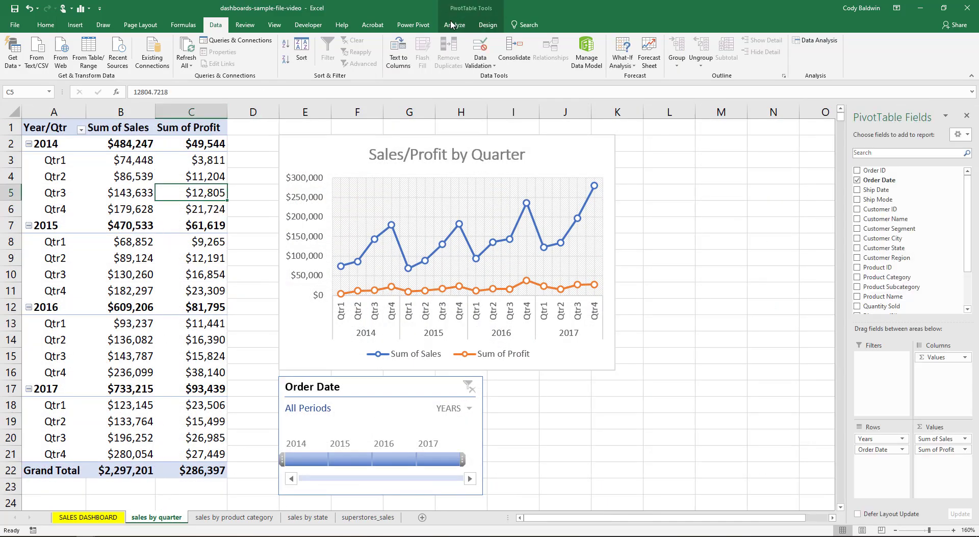
left_click(454, 25)
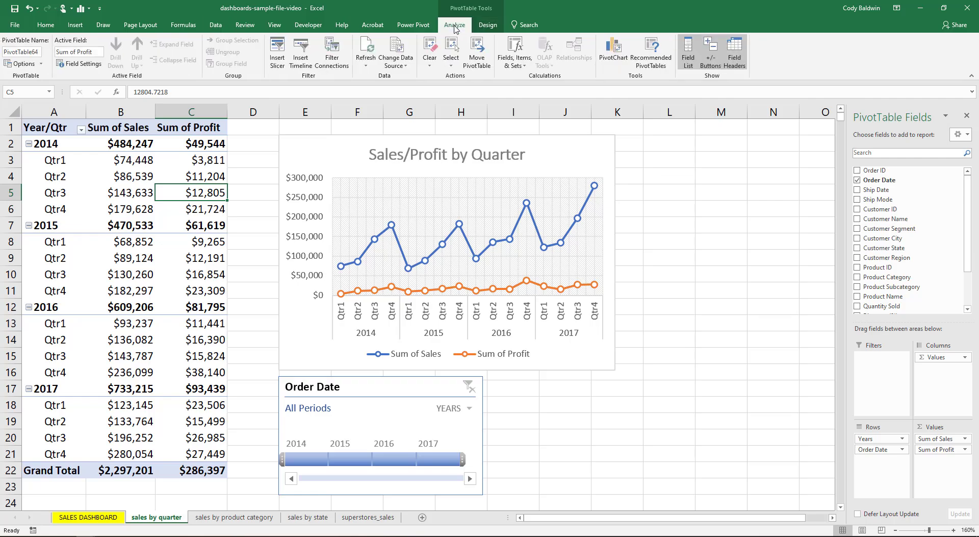
left_click(398, 47)
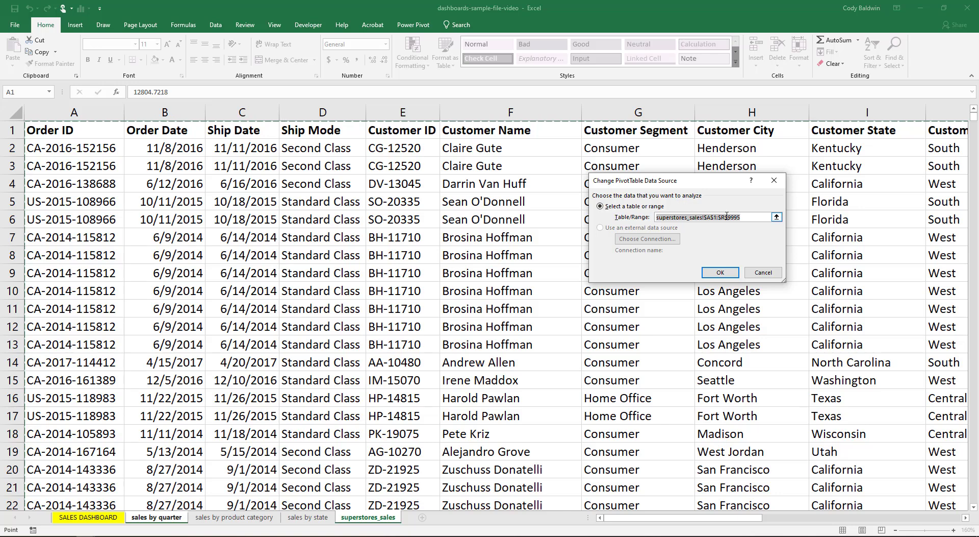
left_click_drag(728, 216, 747, 217)
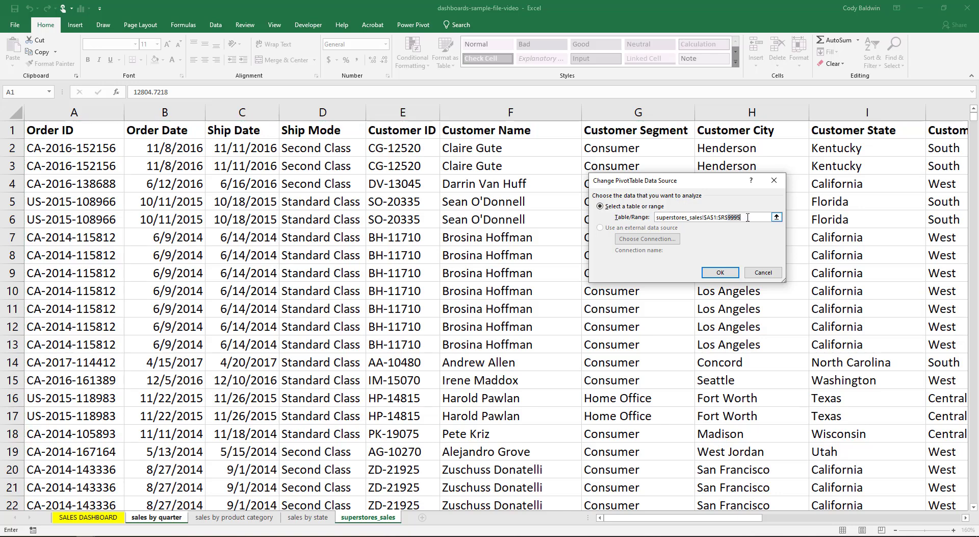